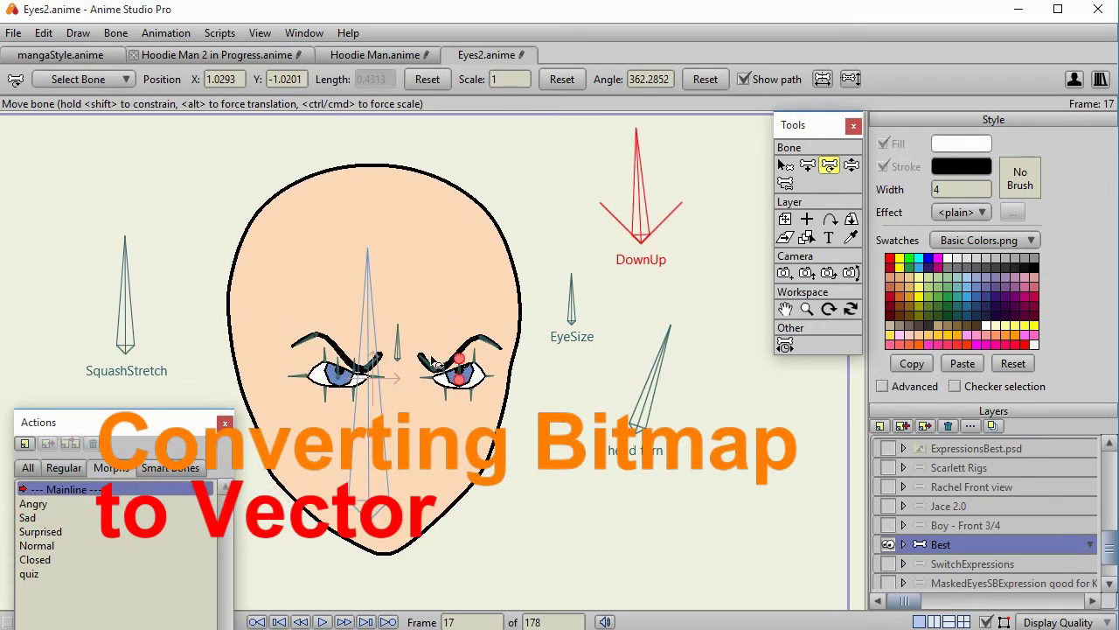
Scroll up to view Untitled.anime with its headTurns (7).png sketch layer above Layer 1
{"action": "scroll", "coordinate": [454, 360], "scroll_direction": "up", "scroll_amount": 3}
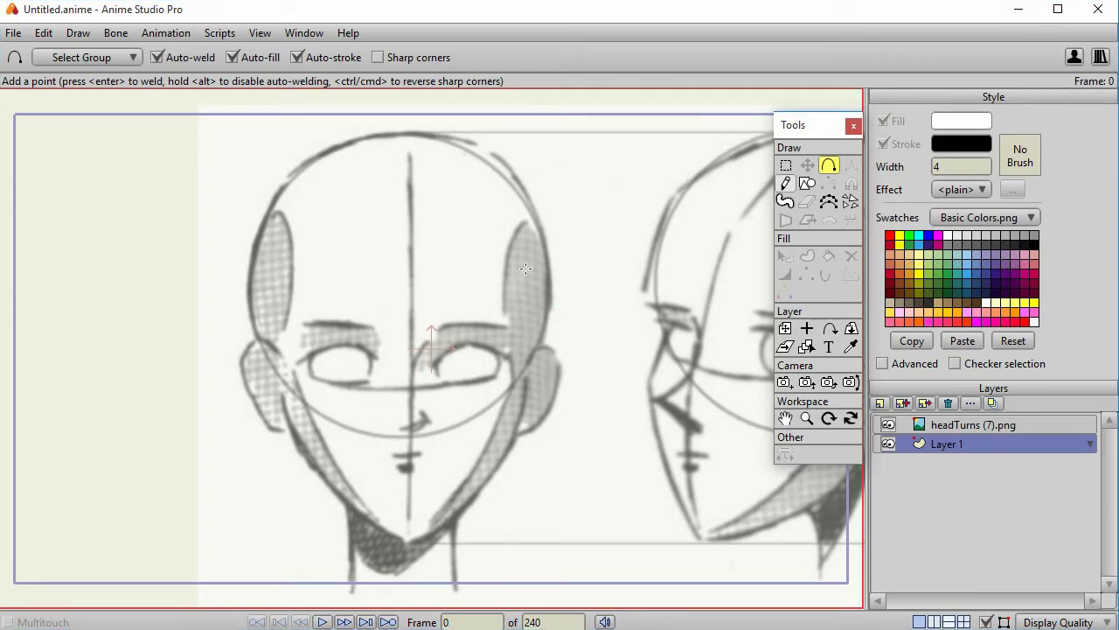
Select the headTurns (7).png reference layer in the Layers panel
{"action": "left_click", "coordinate": [436, 260], "text": "ctrl+alt"}
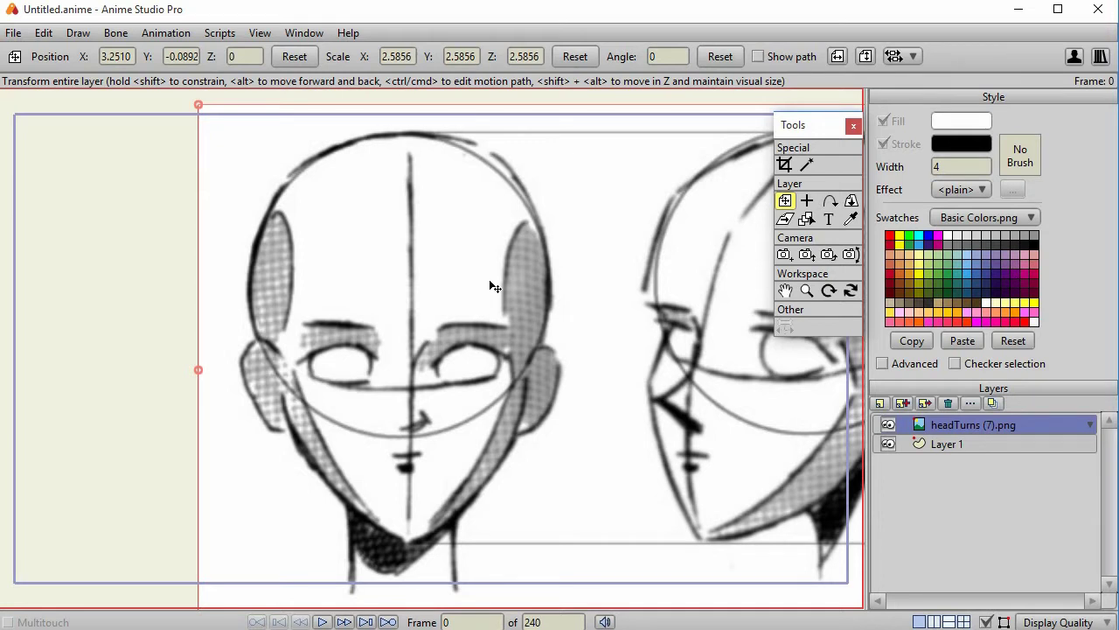
Hide the reference sketch, enable Advanced style options and create a new style named Skin
{"action": "left_click", "coordinate": [888, 425]}
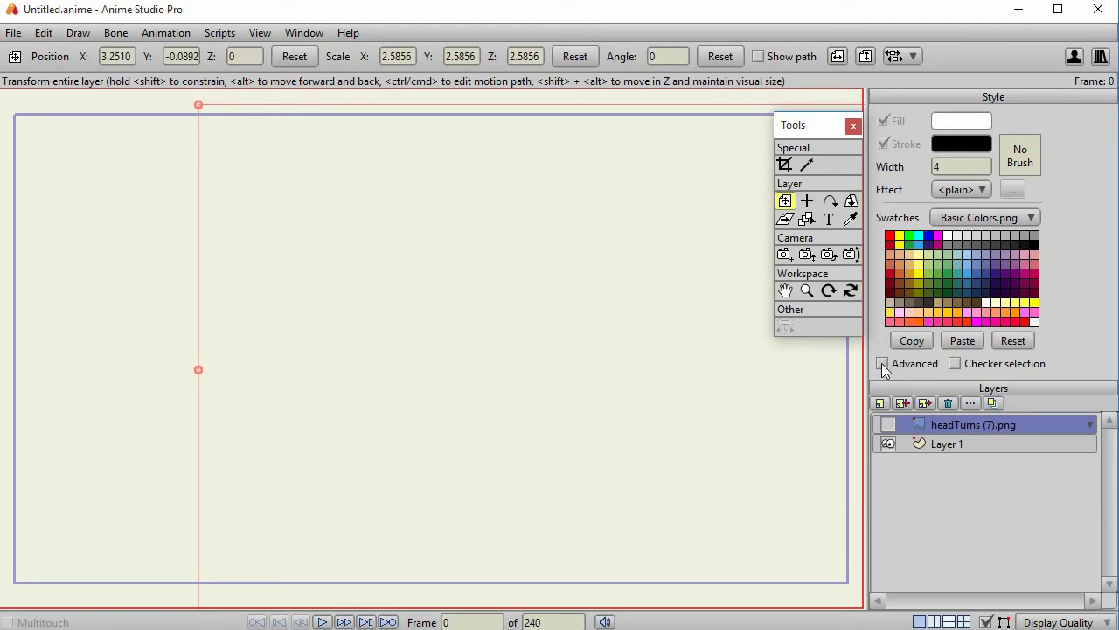
{"action": "left_click", "coordinate": [884, 368]}
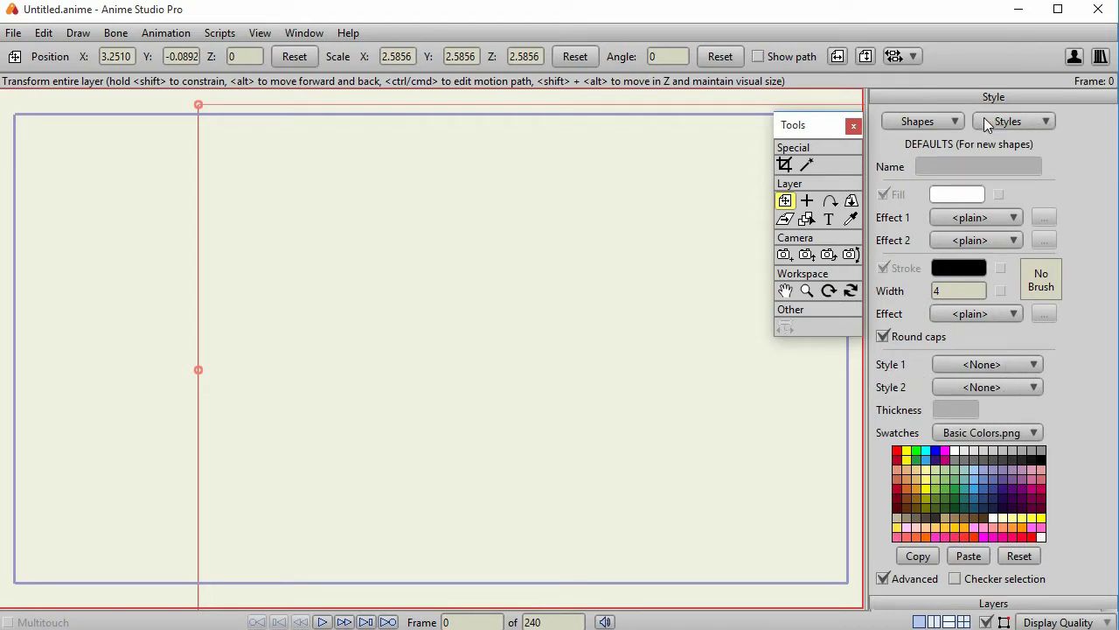
{"action": "left_click", "coordinate": [1042, 121]}
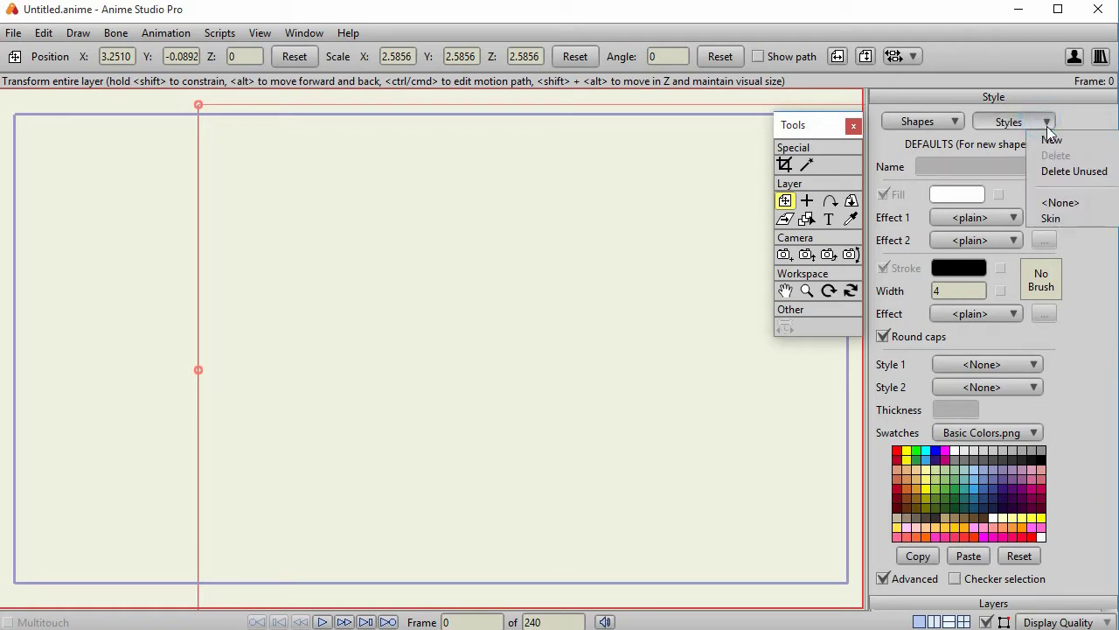
{"action": "left_click", "coordinate": [1053, 142]}
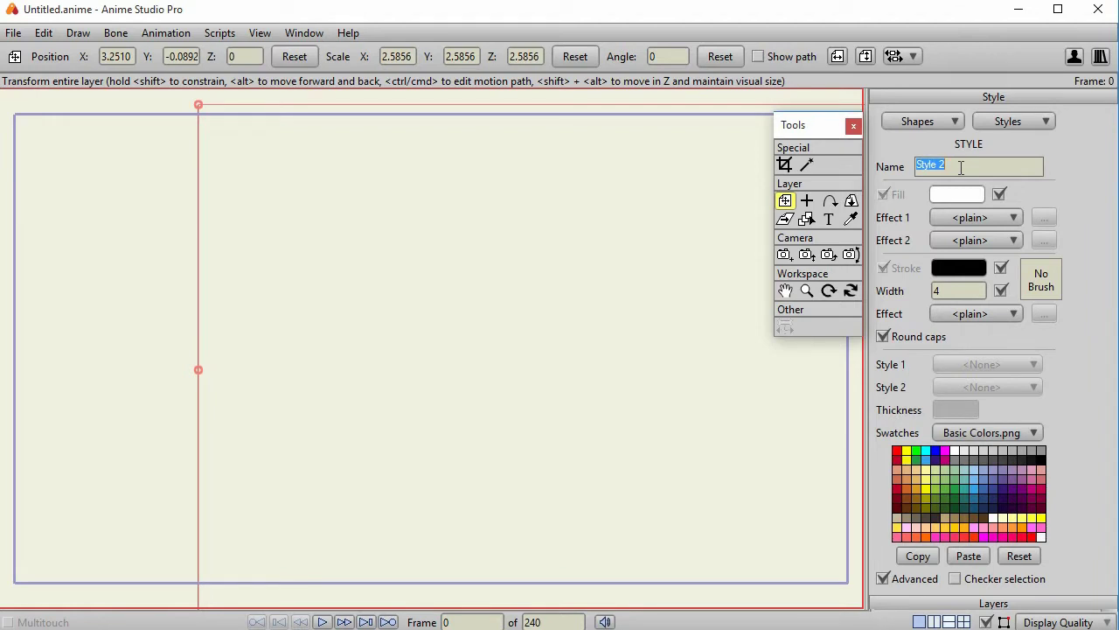
{"action": "type", "text": "Skin"}
{"action": "key", "text": "Return"}
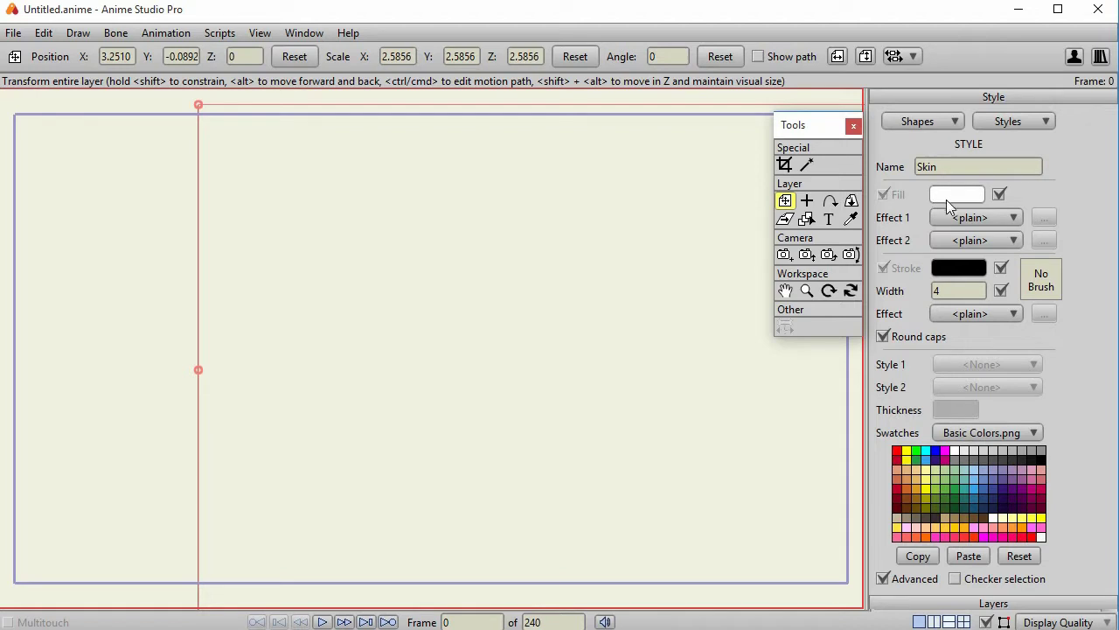
Give the Skin style a peach fill and a golden EBB627 outline
{"action": "left_click", "coordinate": [917, 470]}
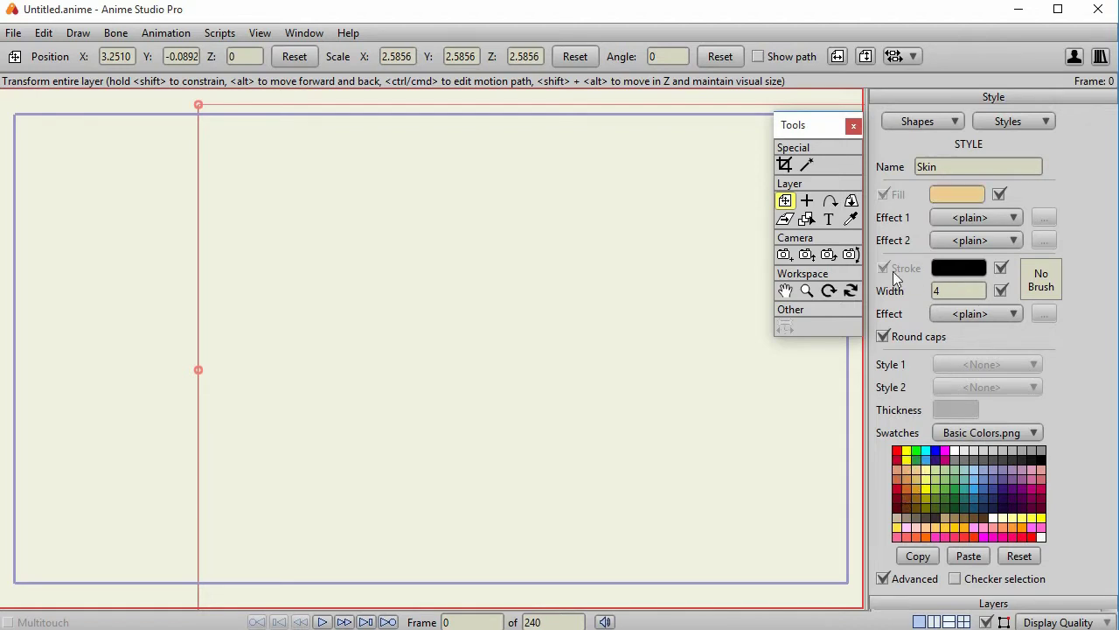
{"action": "left_click", "coordinate": [959, 268]}
{"action": "left_click", "coordinate": [966, 268]}
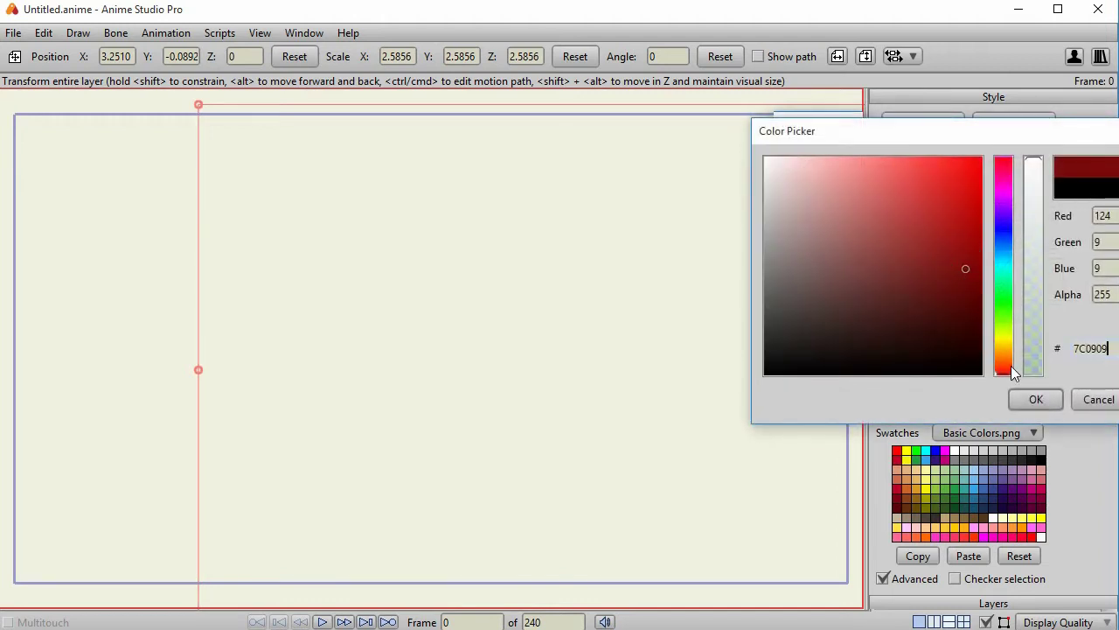
{"action": "left_click", "coordinate": [1003, 341]}
{"action": "left_click_drag", "start_coordinate": [964, 136], "coordinate": [602, 170]}
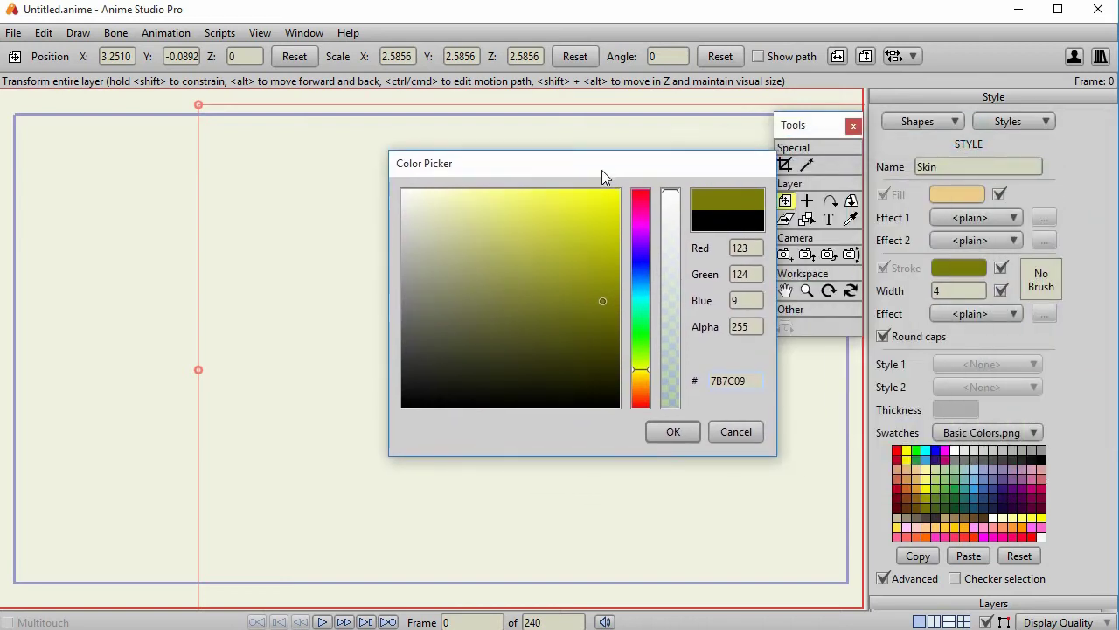
{"action": "left_click", "coordinate": [642, 381]}
{"action": "left_click_drag", "start_coordinate": [535, 201], "coordinate": [583, 207]}
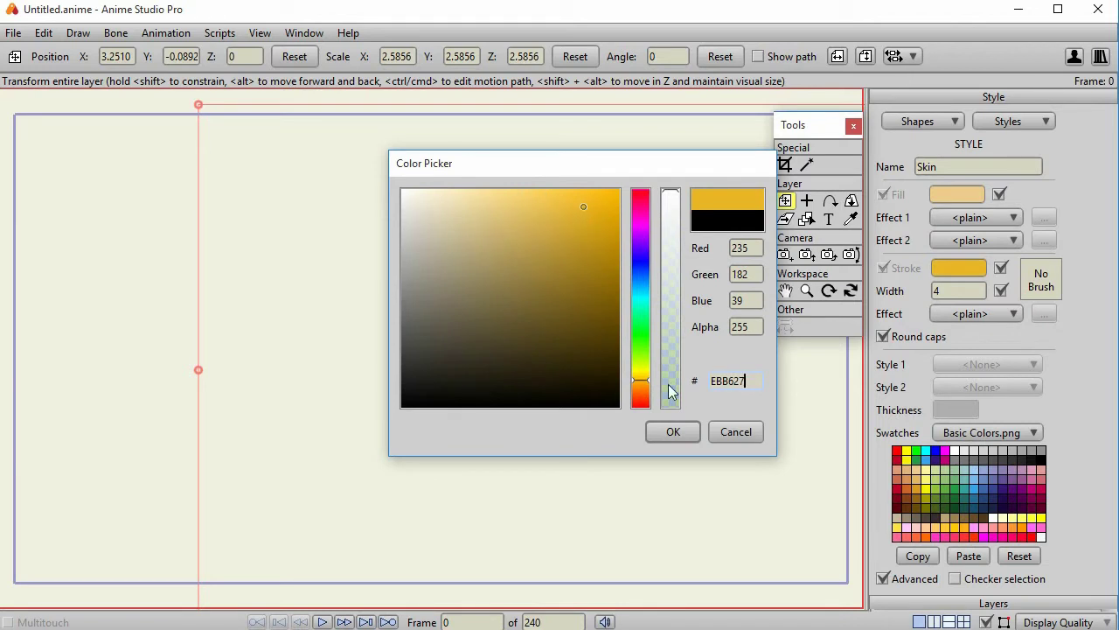
{"action": "left_click", "coordinate": [675, 432]}
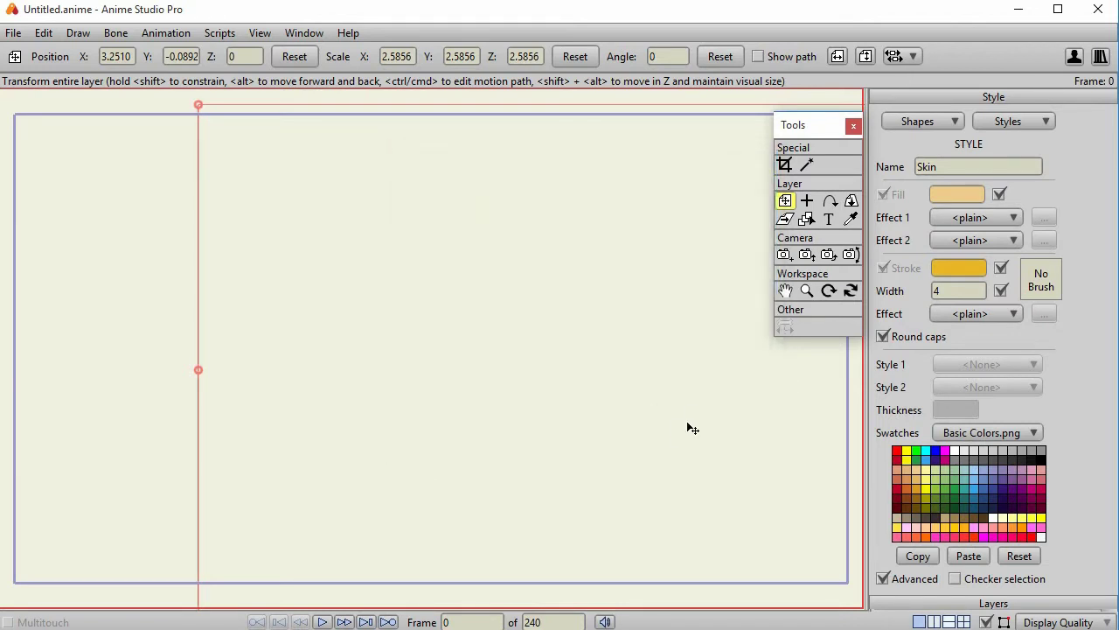
Draw a peach oval near the canvas centre on Layer 1
{"action": "left_click", "coordinate": [954, 288]}
{"action": "left_click", "coordinate": [953, 289]}
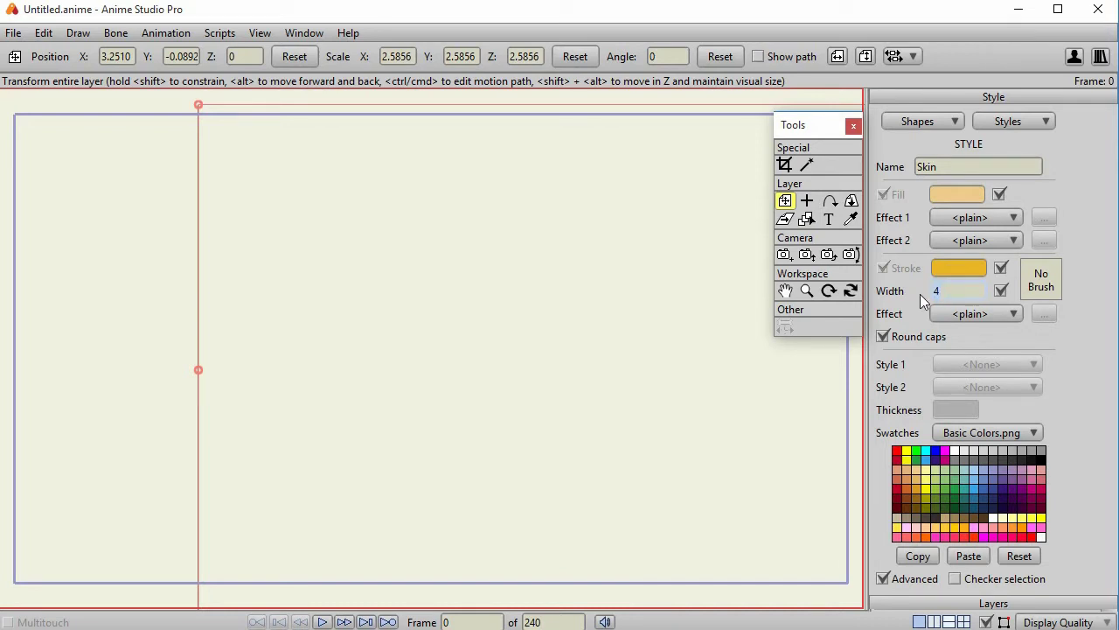
{"action": "left_click", "coordinate": [883, 579]}
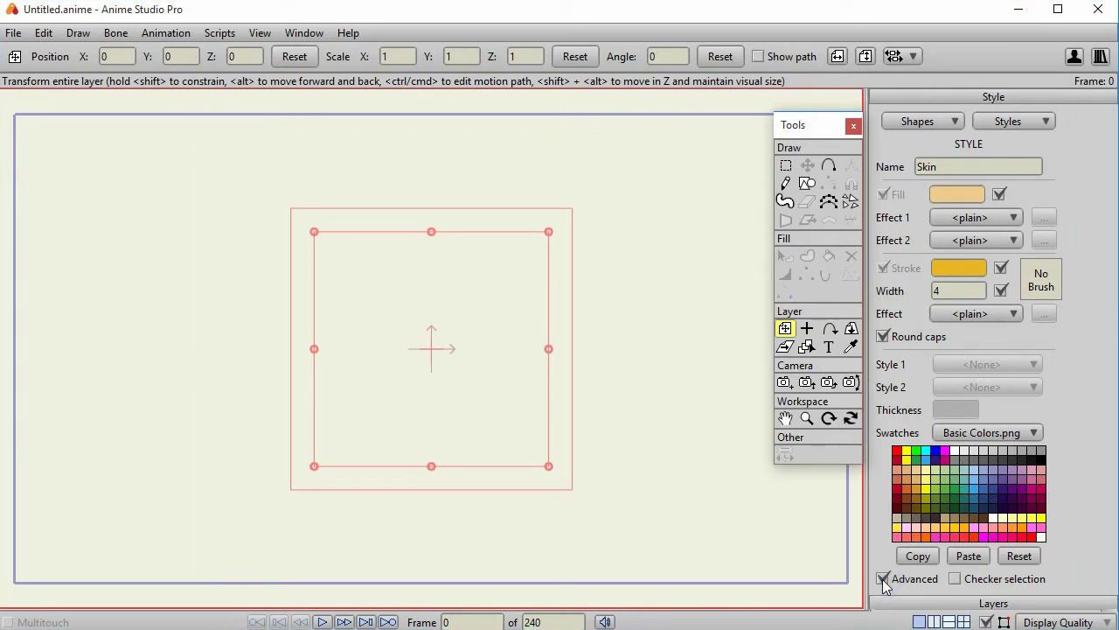
{"action": "left_click", "coordinate": [883, 579]}
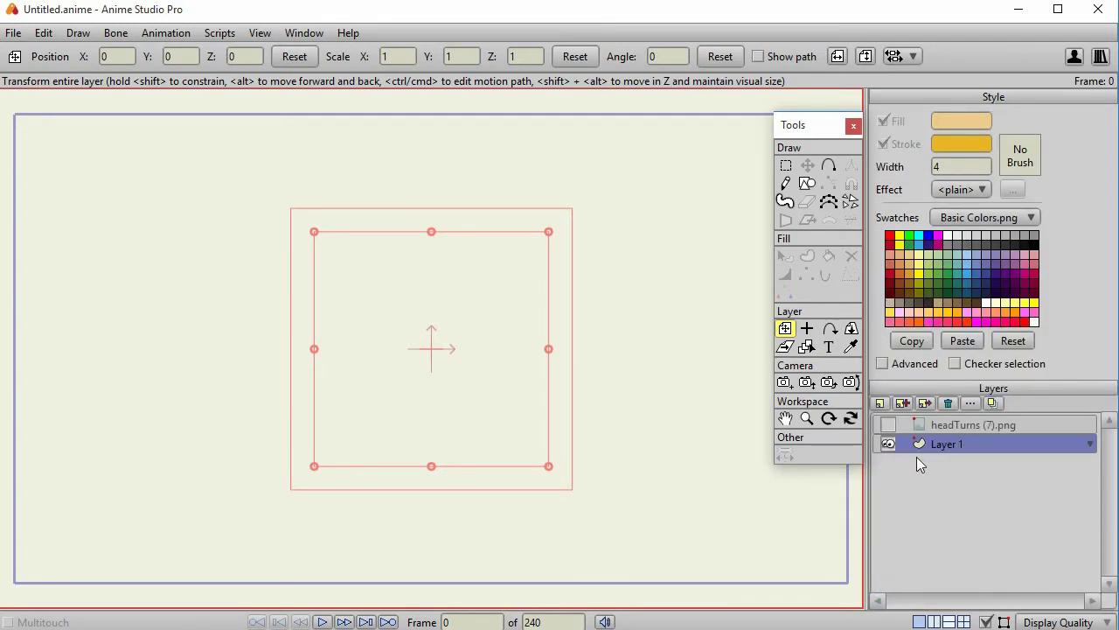
{"action": "left_click", "coordinate": [807, 182]}
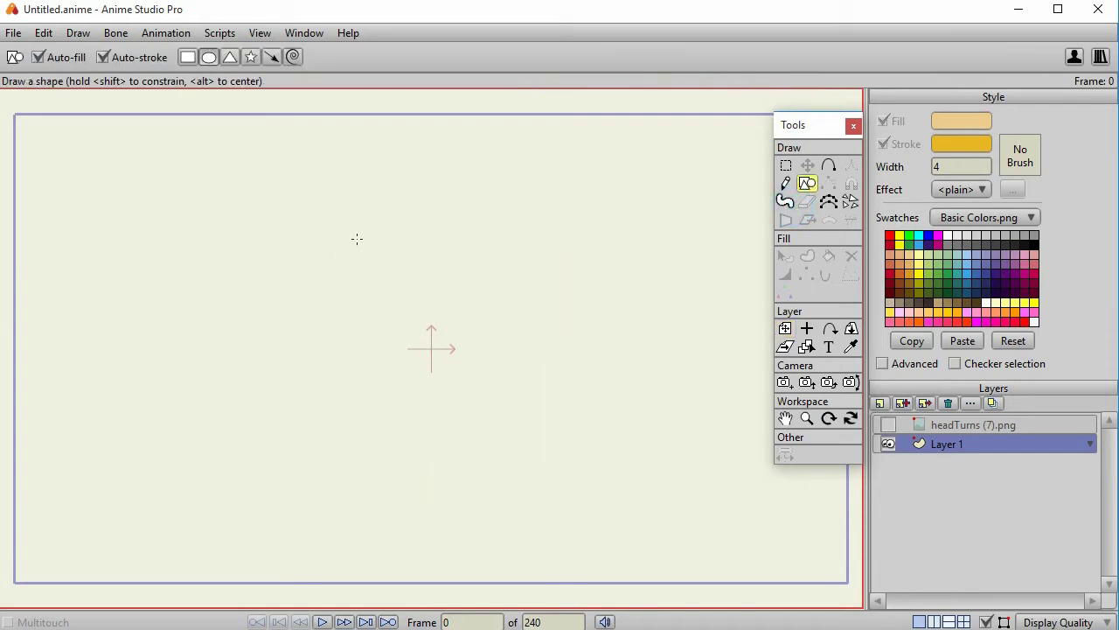
{"action": "left_click_drag", "start_coordinate": [357, 239], "coordinate": [523, 439]}
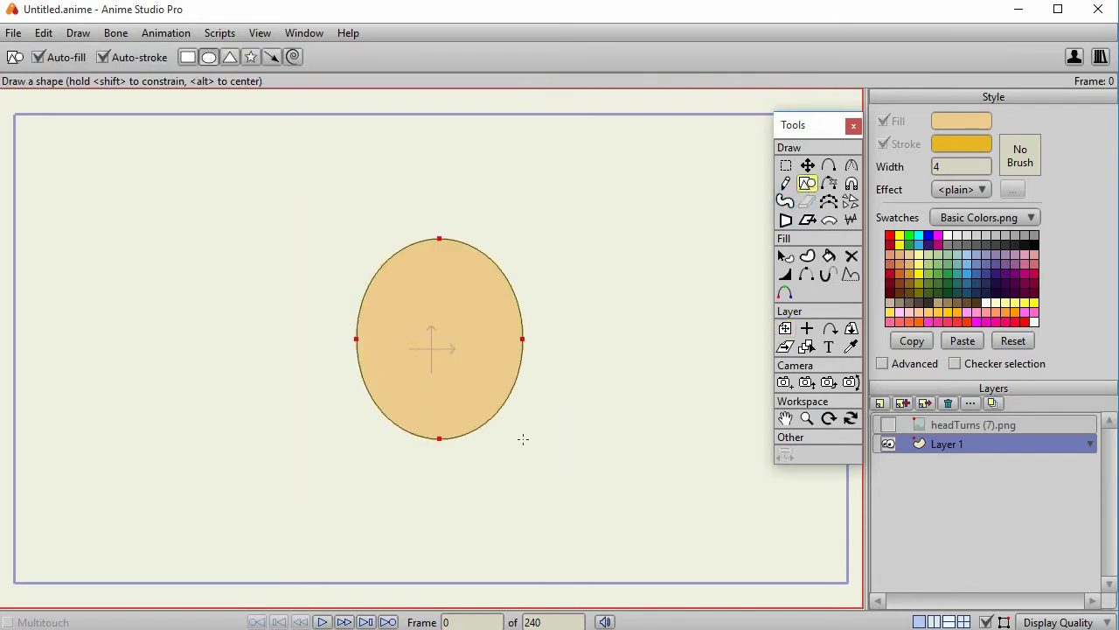
Set the oval's outline width to 8 after trying 0.25, 24 and 13
{"action": "left_click", "coordinate": [882, 363]}
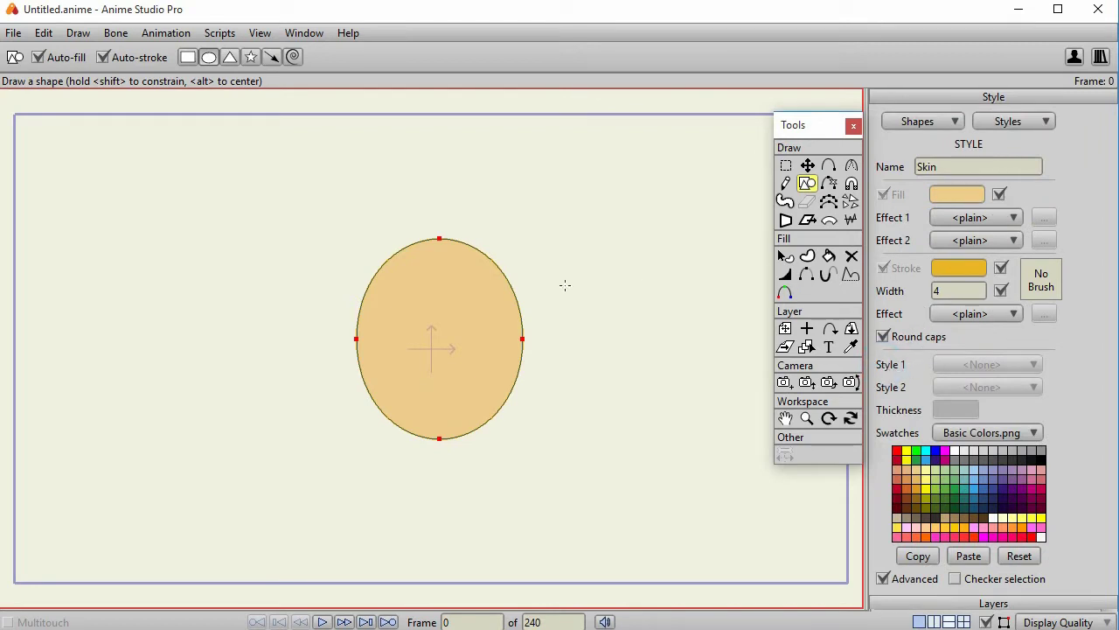
{"action": "left_click", "coordinate": [968, 290]}
{"action": "key", "text": "BackSpace"}
{"action": "type", "text": "0.25"}
{"action": "key", "text": "BackSpace"}
{"action": "key", "text": "BackSpace"}
{"action": "key", "text": "BackSpace"}
{"action": "key", "text": "BackSpace"}
{"action": "type", "text": "24"}
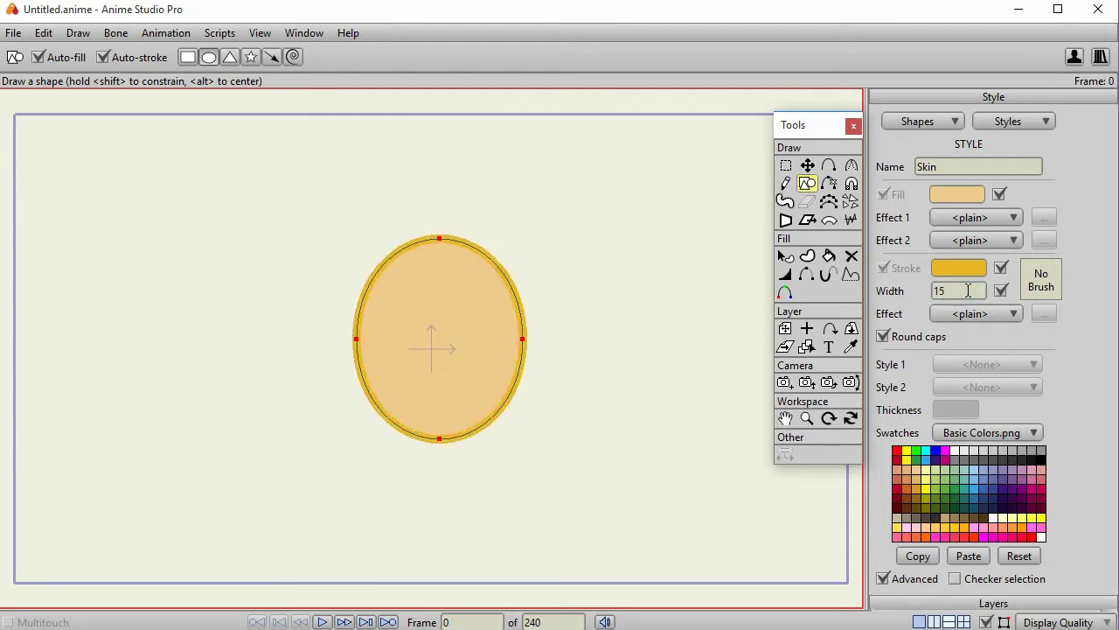
{"action": "key", "text": "BackSpace"}
{"action": "key", "text": "BackSpace"}
{"action": "type", "text": "13"}
{"action": "key", "text": "BackSpace"}
{"action": "key", "text": "BackSpace"}
{"action": "type", "text": "8"}
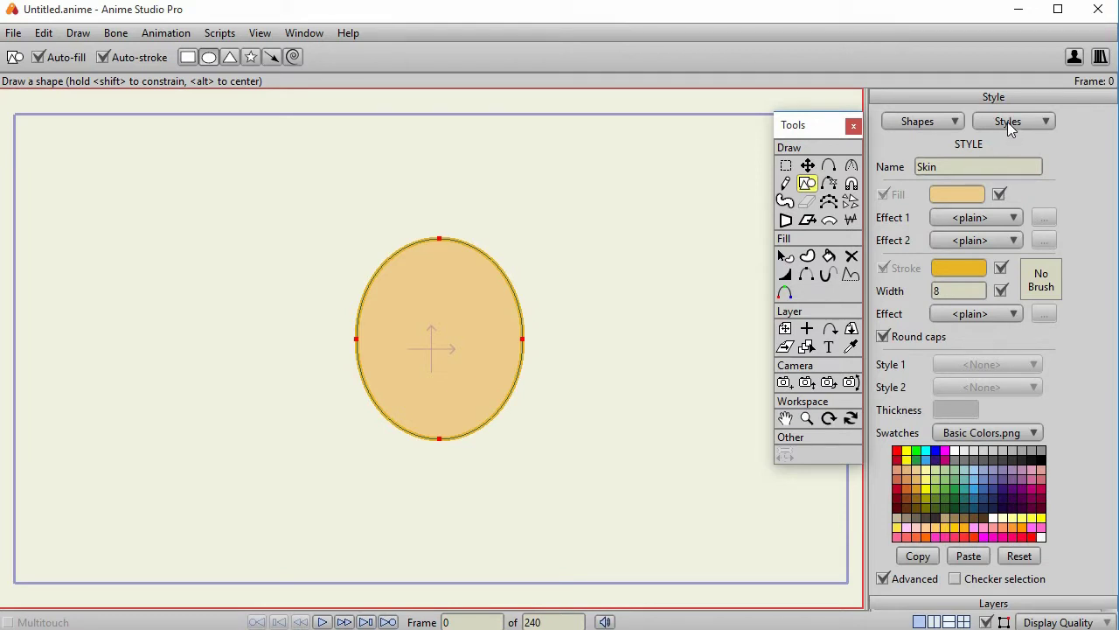
Set the default Style 1 for new shapes to Skin and hide the Advanced style options
{"action": "left_click", "coordinate": [1010, 125]}
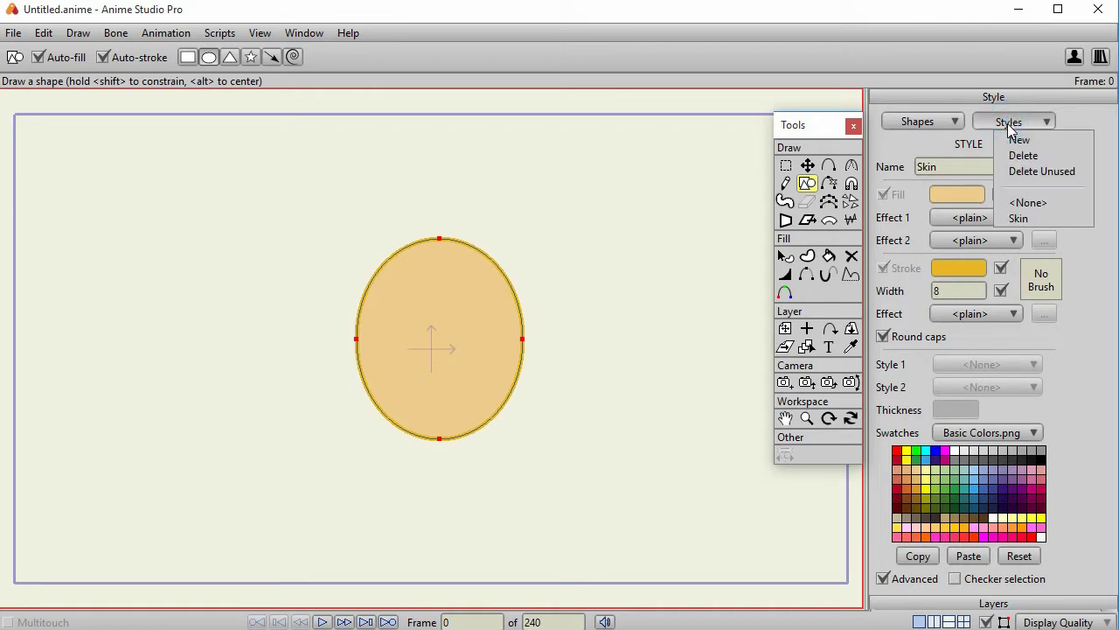
{"action": "left_click", "coordinate": [1030, 204]}
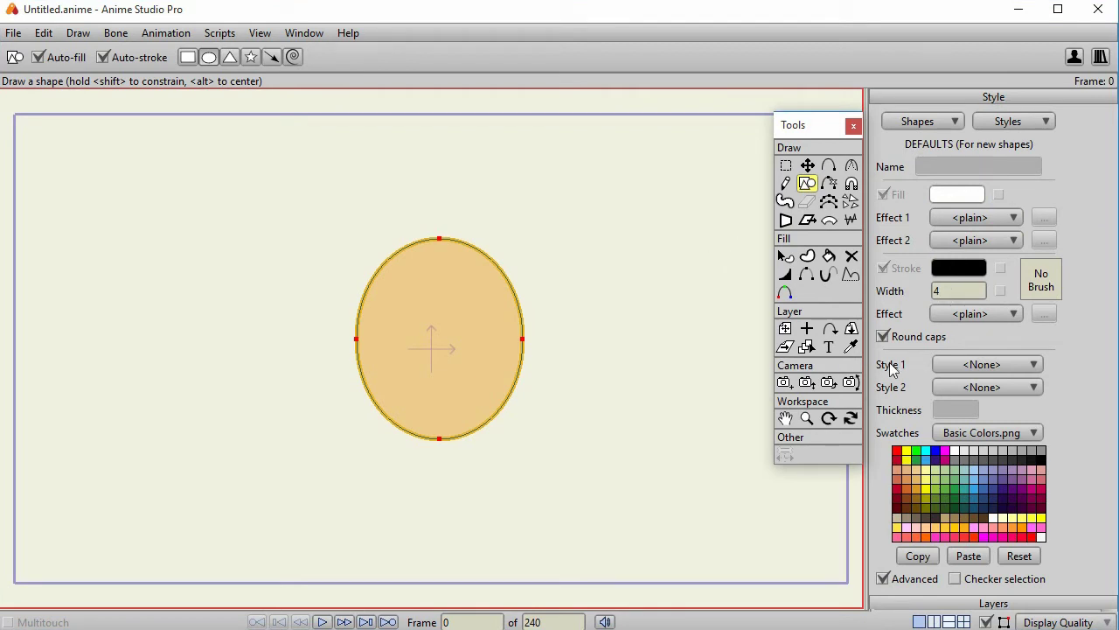
{"action": "left_click", "coordinate": [980, 365]}
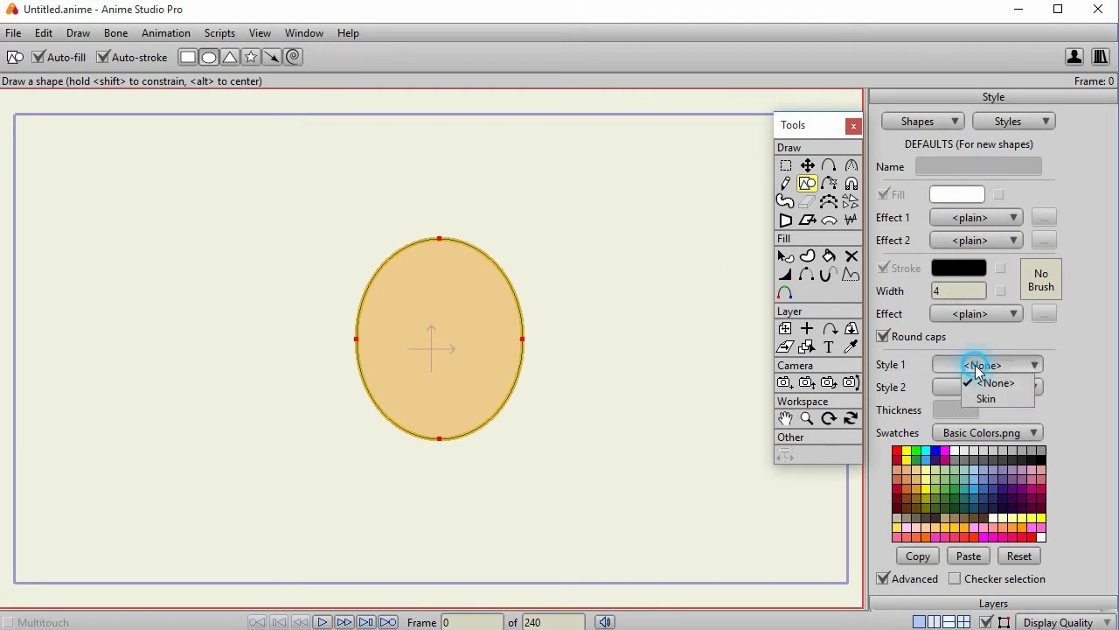
{"action": "left_click", "coordinate": [990, 400]}
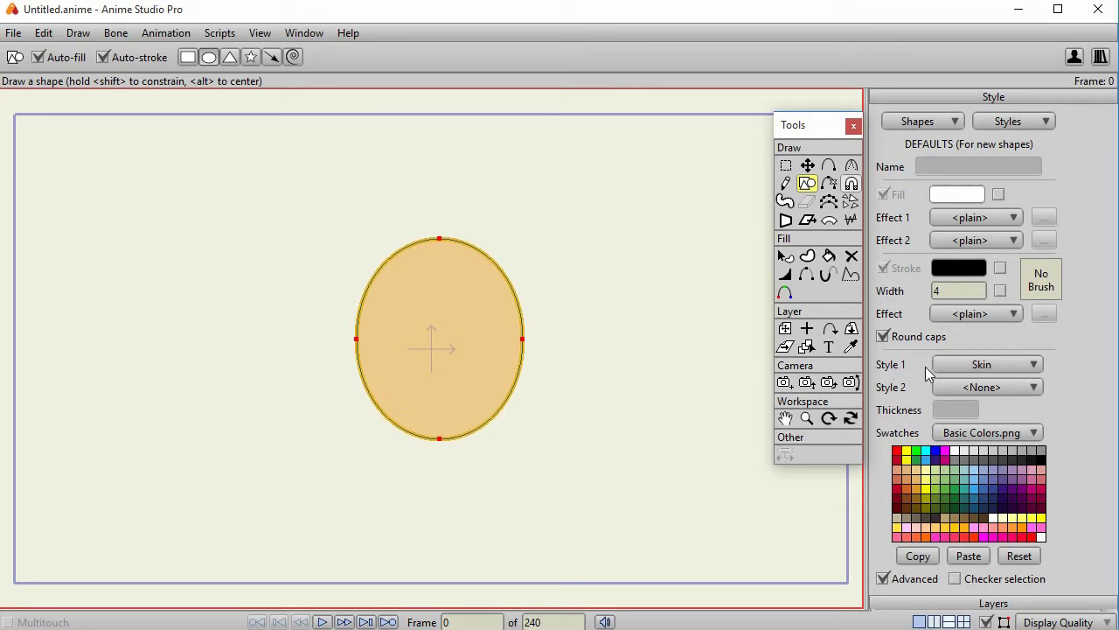
{"action": "left_click", "coordinate": [1024, 365]}
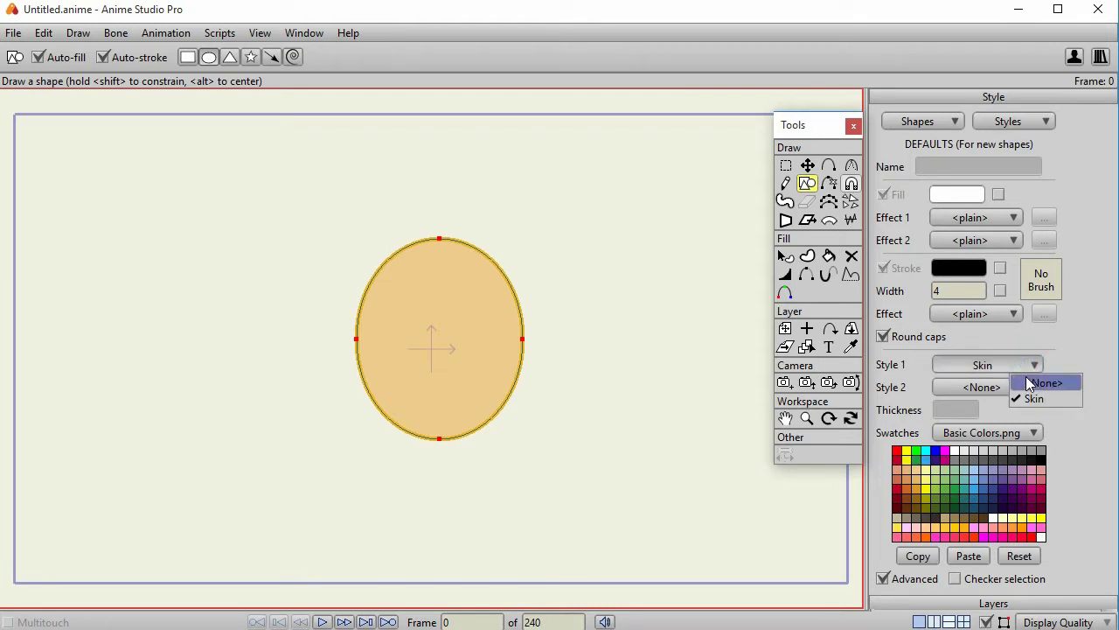
{"action": "left_click", "coordinate": [1015, 362]}
{"action": "left_click", "coordinate": [885, 355]}
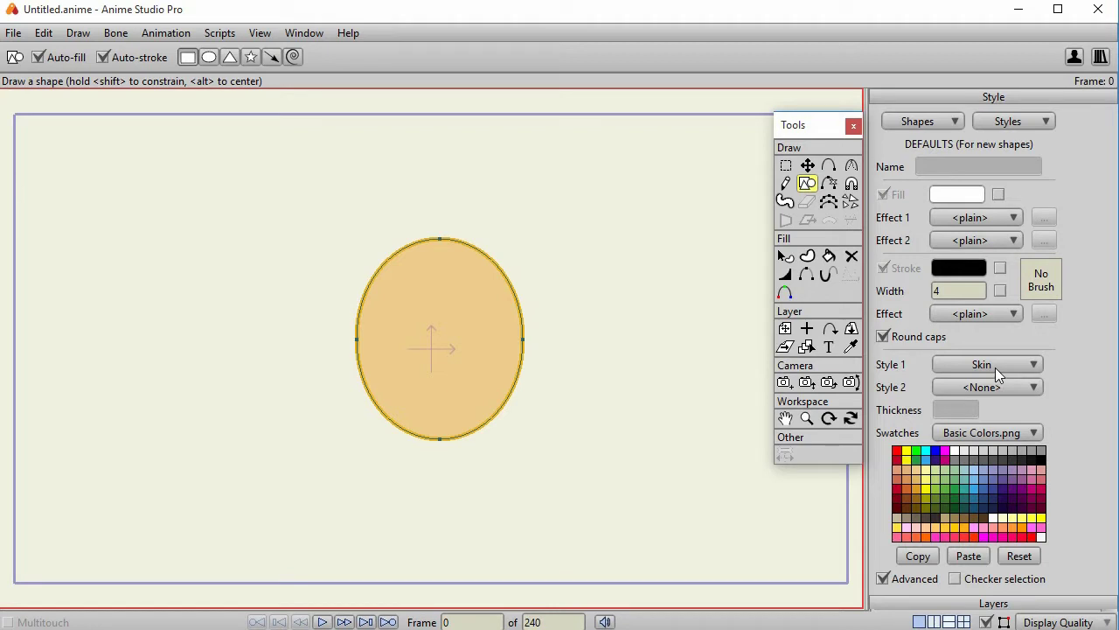
{"action": "left_click", "coordinate": [883, 579]}
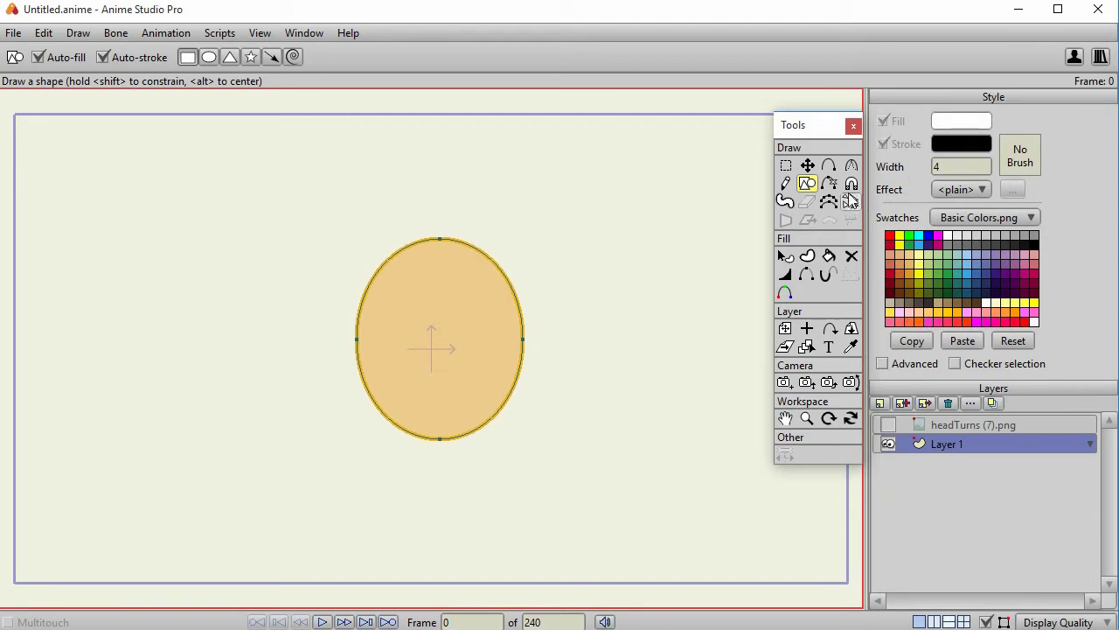
Draw a peach rectangle right of the oval and a large star at upper left
{"action": "left_click_drag", "start_coordinate": [564, 159], "coordinate": [696, 320]}
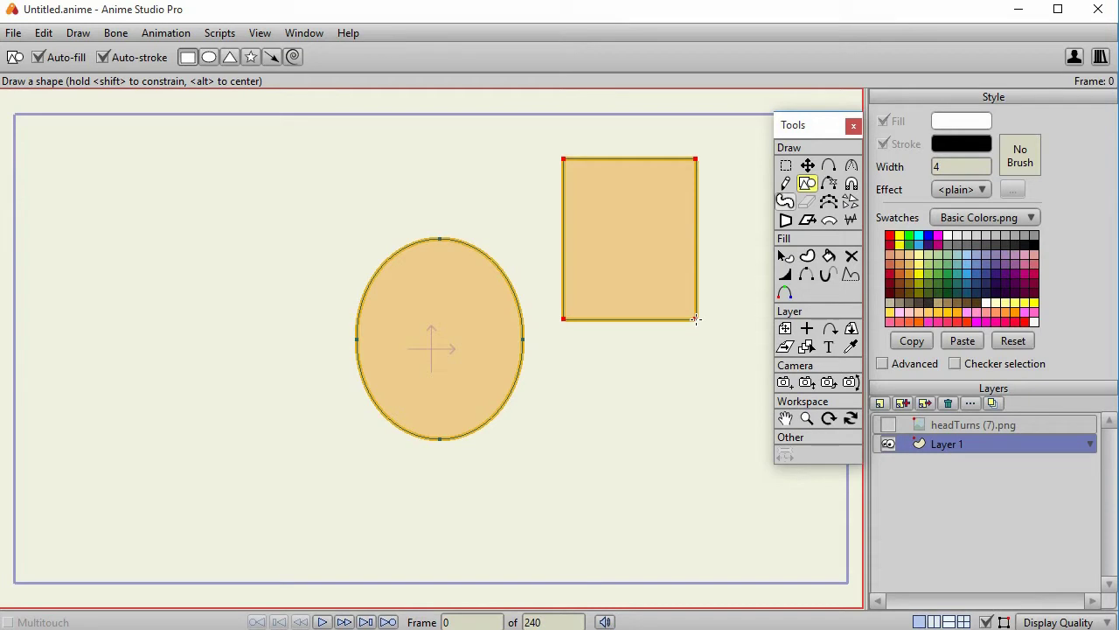
{"action": "left_click", "coordinate": [882, 364]}
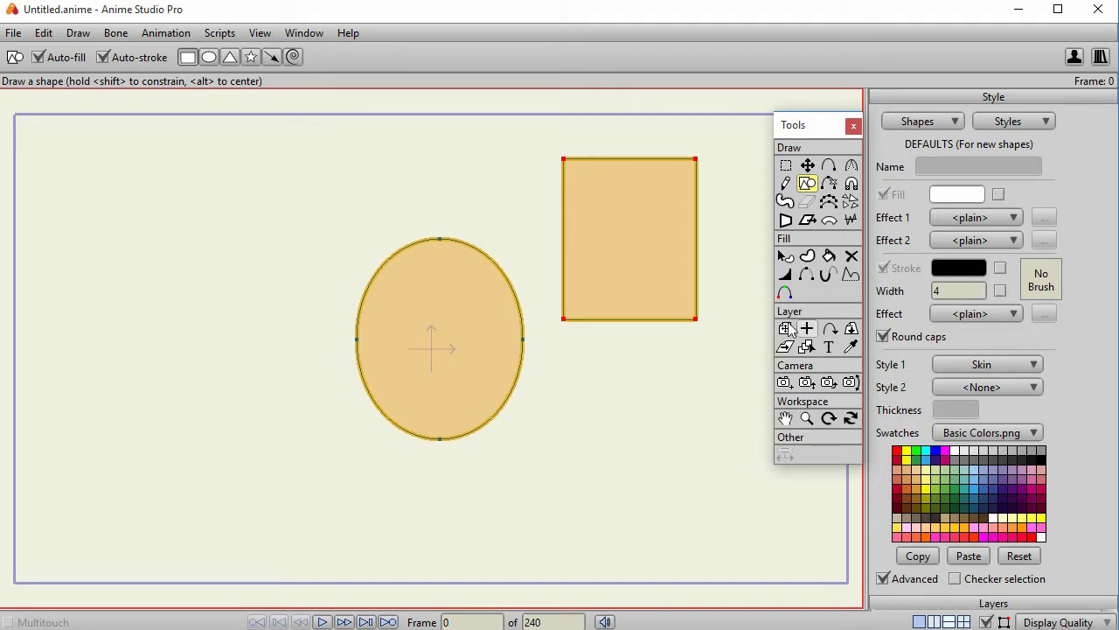
{"action": "left_click", "coordinate": [883, 579]}
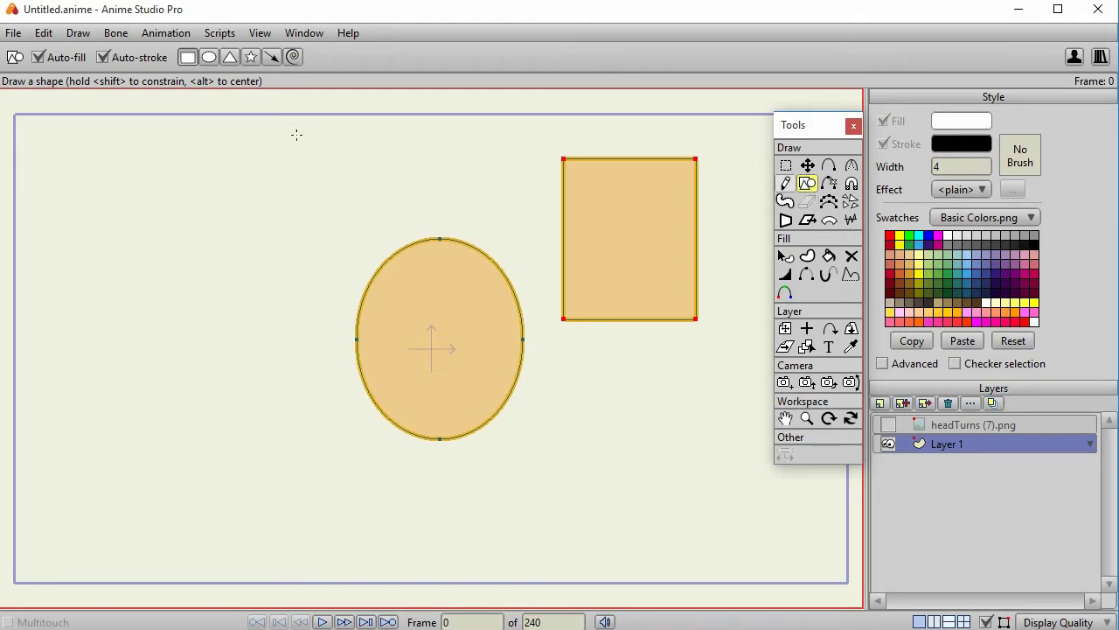
{"action": "left_click", "coordinate": [250, 56]}
{"action": "left_click_drag", "start_coordinate": [115, 222], "coordinate": [239, 325]}
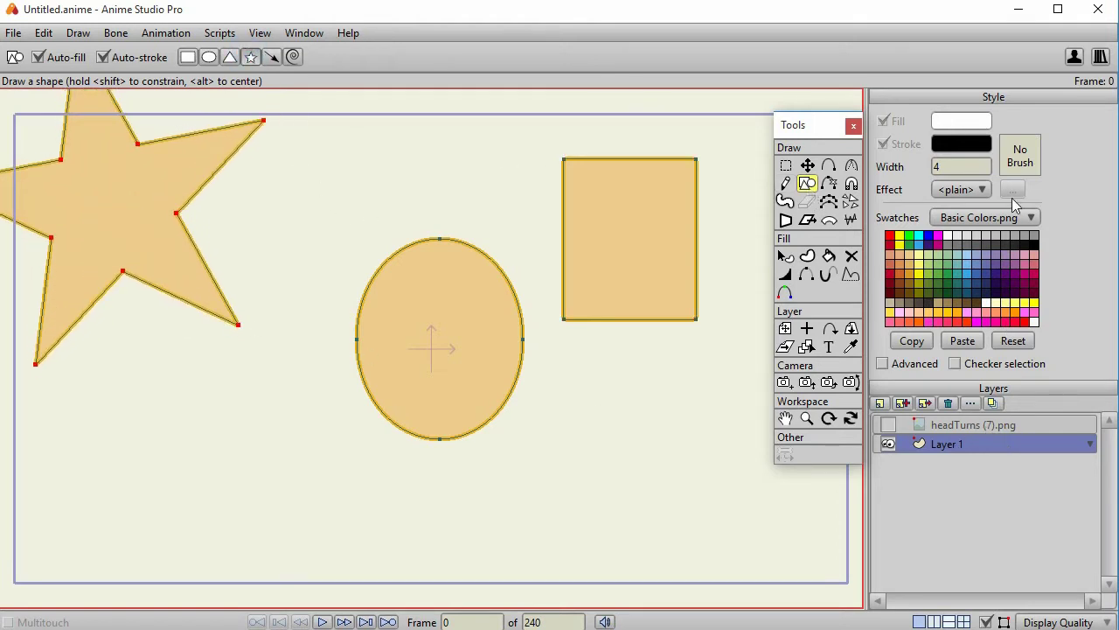
Apply the Skin style to the shapes and try a magenta fill
{"action": "left_click", "coordinate": [882, 362]}
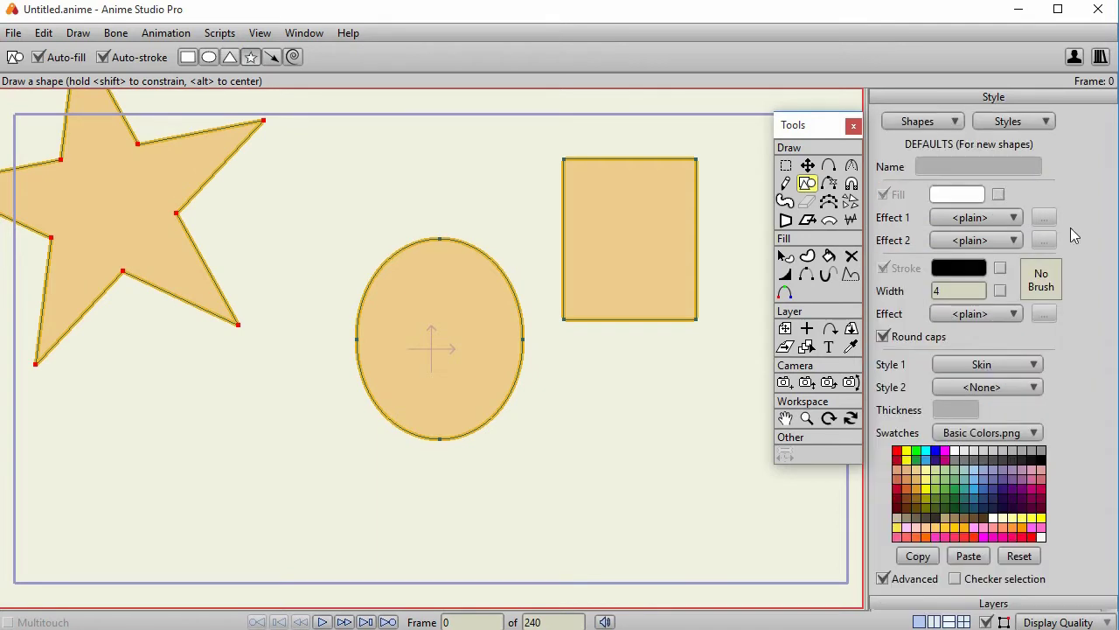
{"action": "left_click", "coordinate": [1034, 125]}
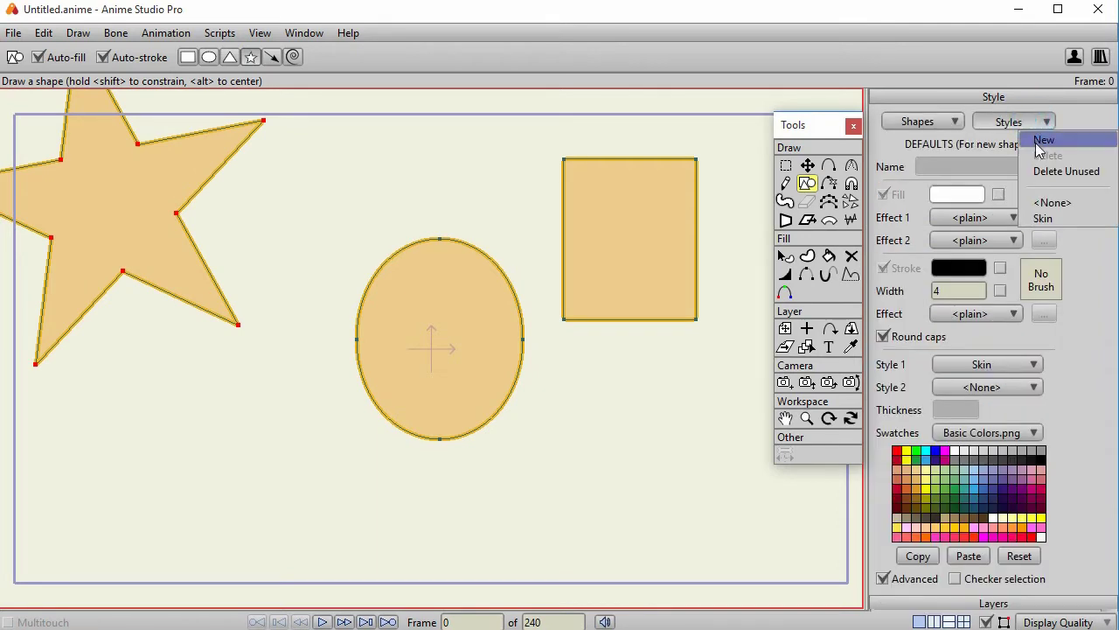
{"action": "left_click", "coordinate": [1040, 219]}
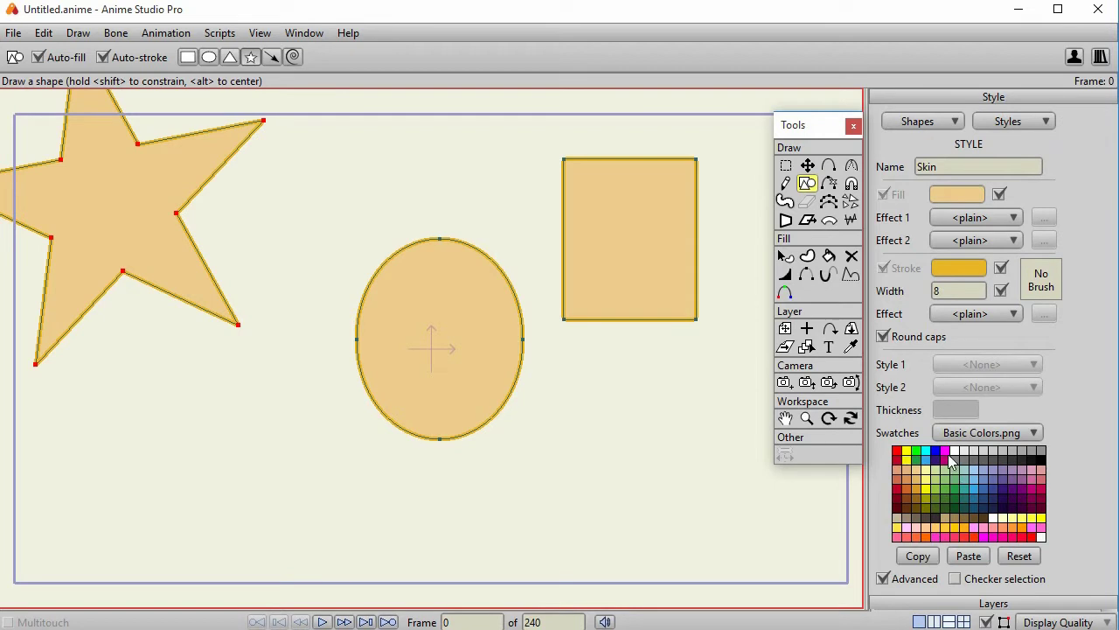
{"action": "left_click", "coordinate": [947, 454]}
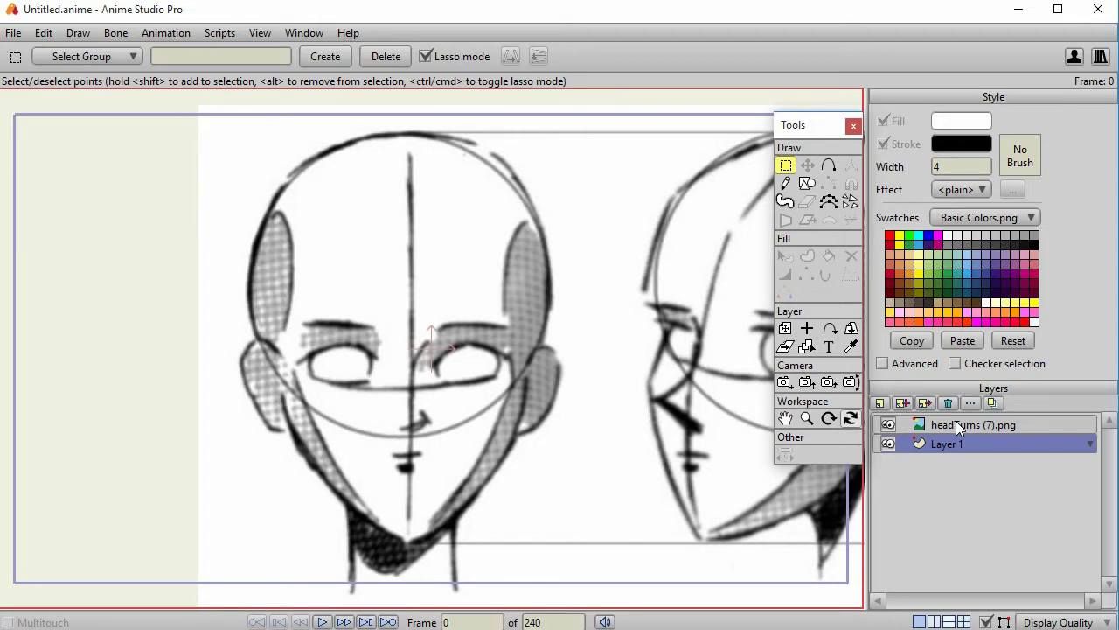
Set the headTurns (7).png layer's opacity to 60% and apply it
{"action": "left_click", "coordinate": [960, 426]}
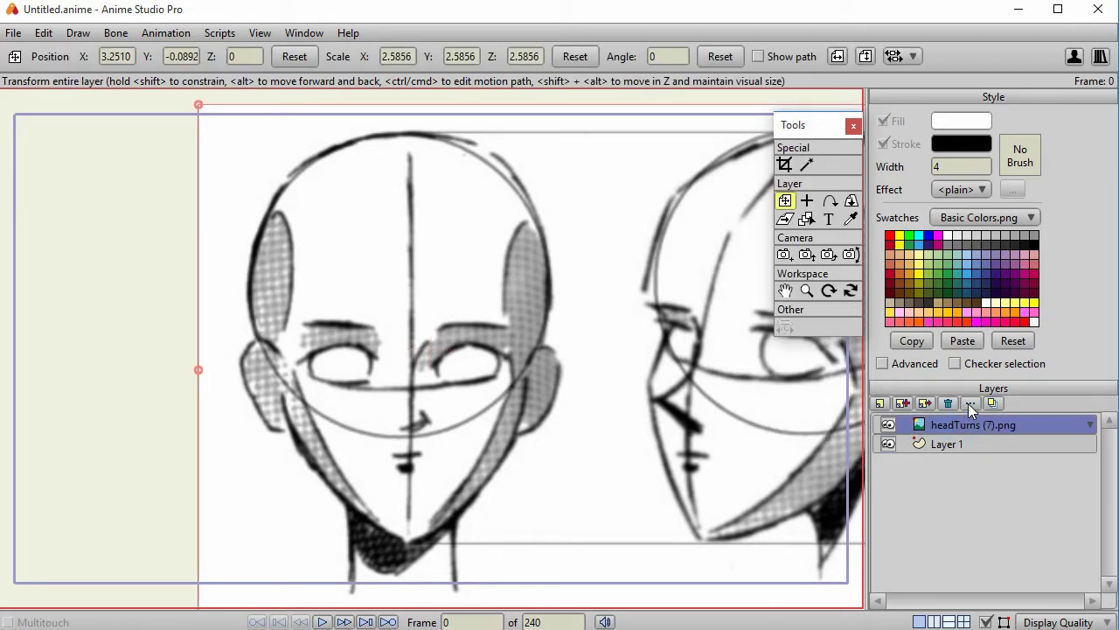
{"action": "left_click", "coordinate": [968, 403]}
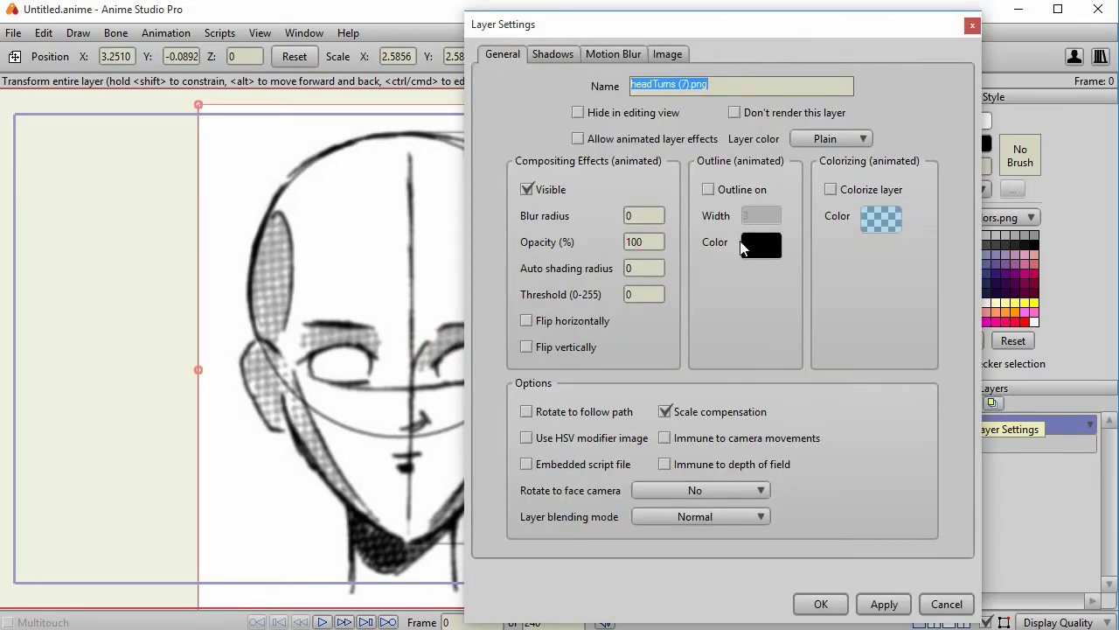
{"action": "left_click_drag", "start_coordinate": [657, 242], "coordinate": [587, 241]}
{"action": "type", "text": "60"}
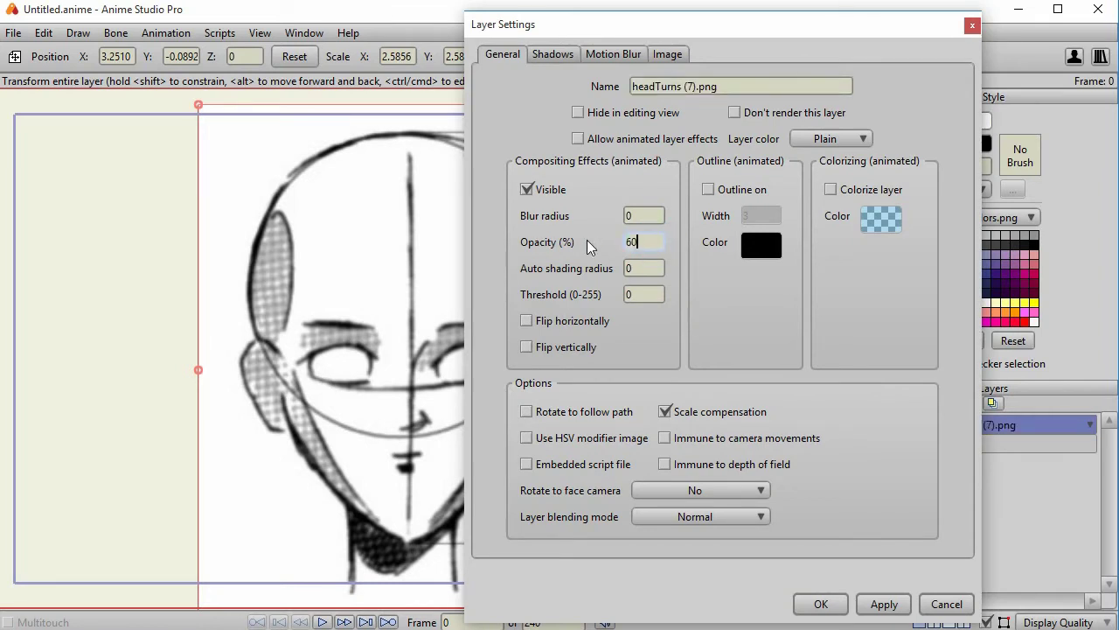
{"action": "left_click", "coordinate": [877, 604]}
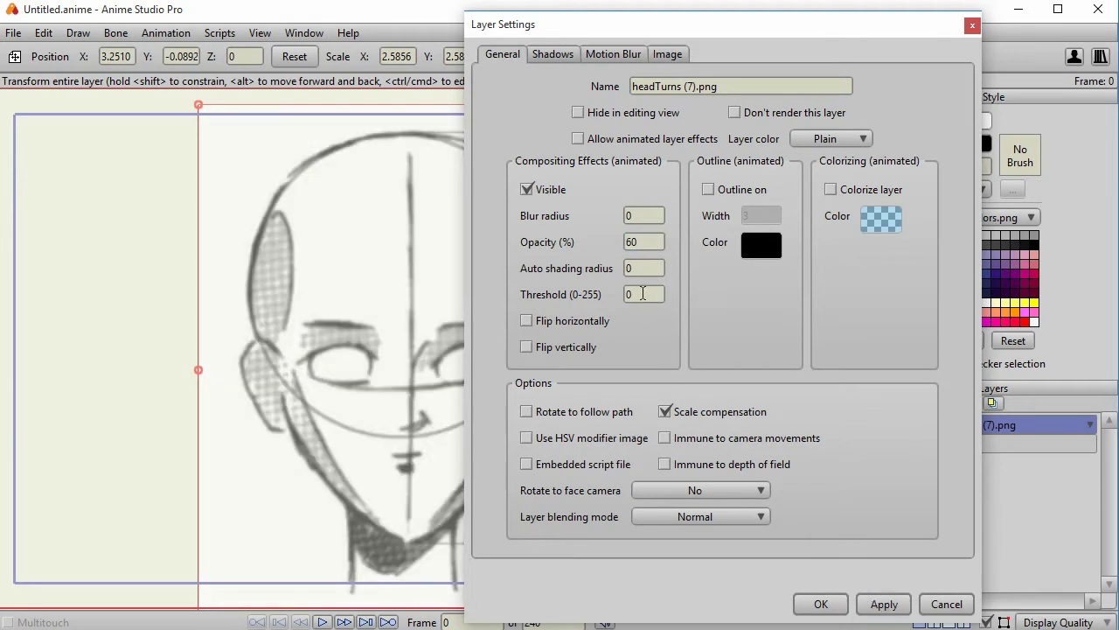
On Layer 1, draw an oval covering the sketched head, undoing a stray star
{"action": "left_click", "coordinate": [822, 604]}
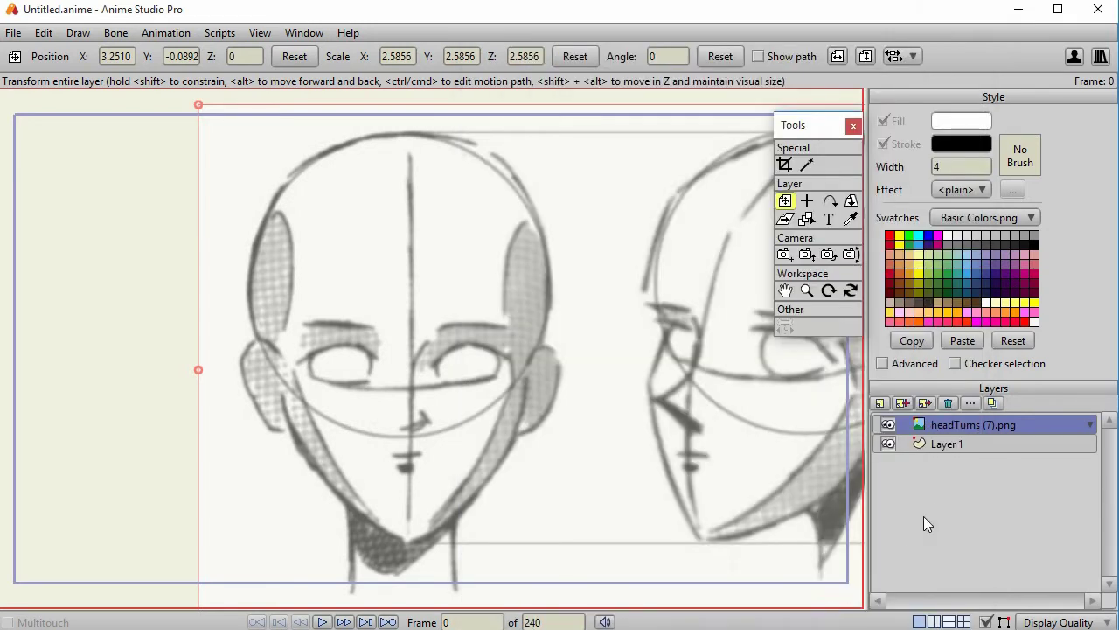
{"action": "left_click", "coordinate": [953, 446]}
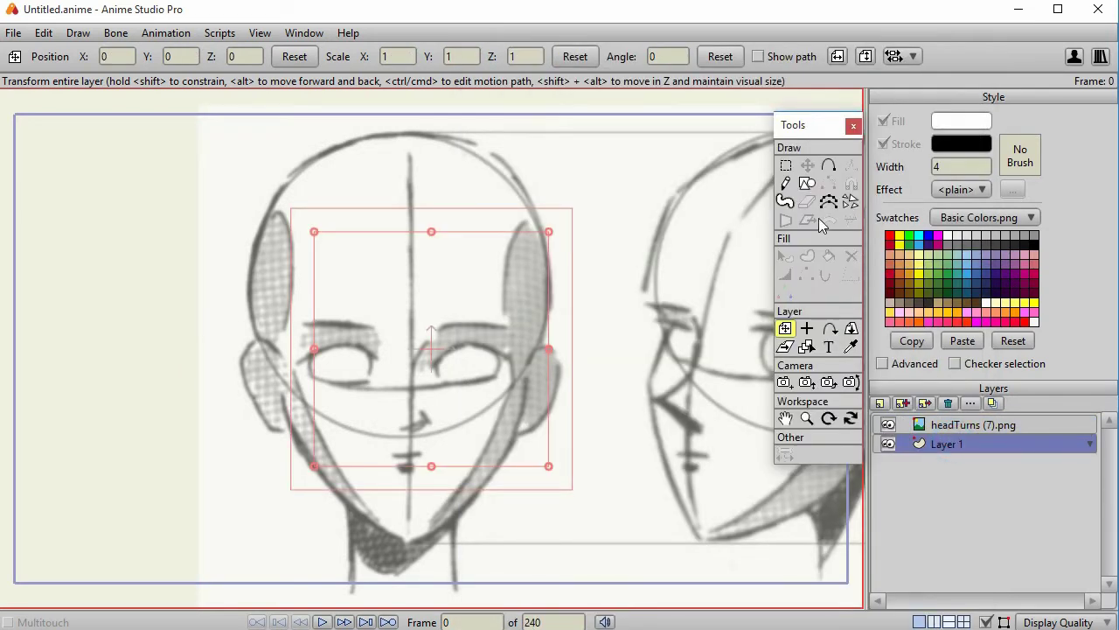
{"action": "left_click", "coordinate": [807, 183]}
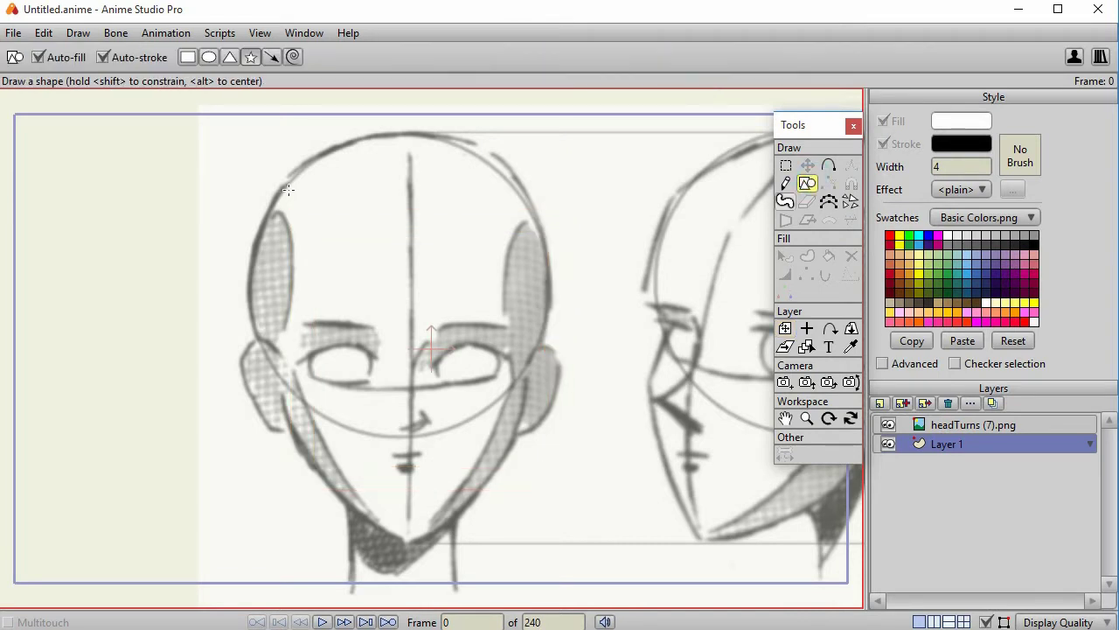
{"action": "left_click_drag", "start_coordinate": [257, 145], "coordinate": [344, 280]}
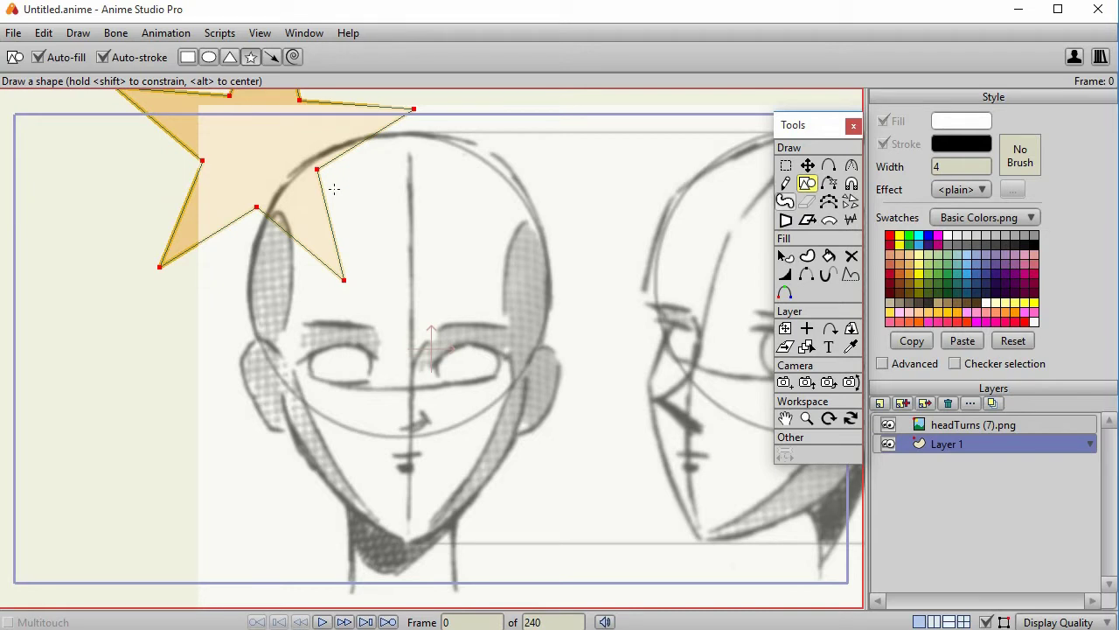
{"action": "key", "text": "ctrl+z"}
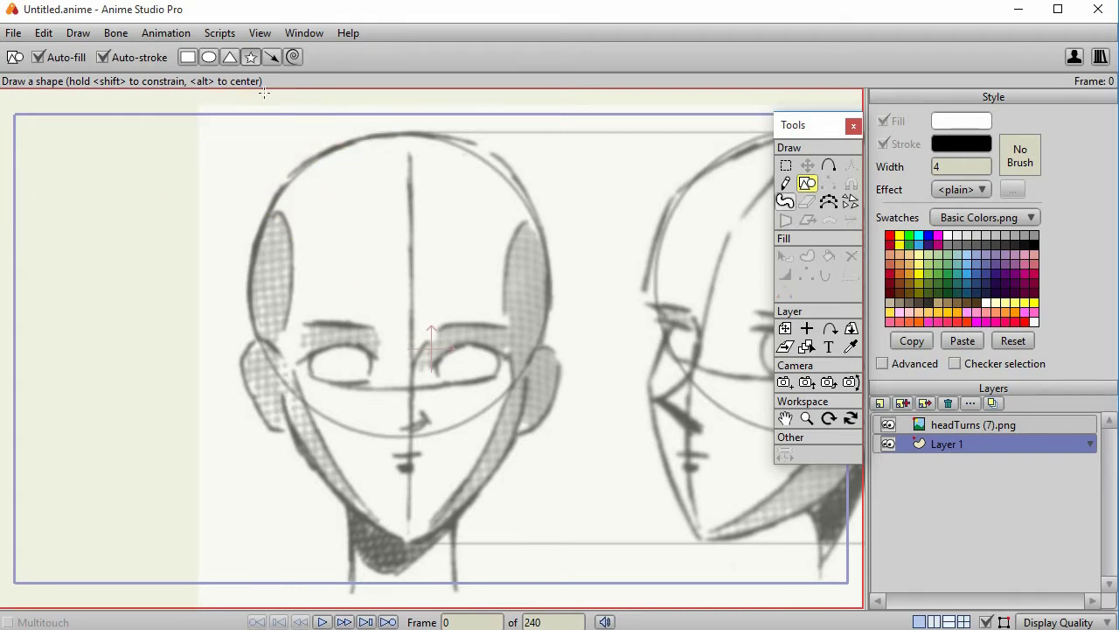
{"action": "left_click", "coordinate": [209, 57]}
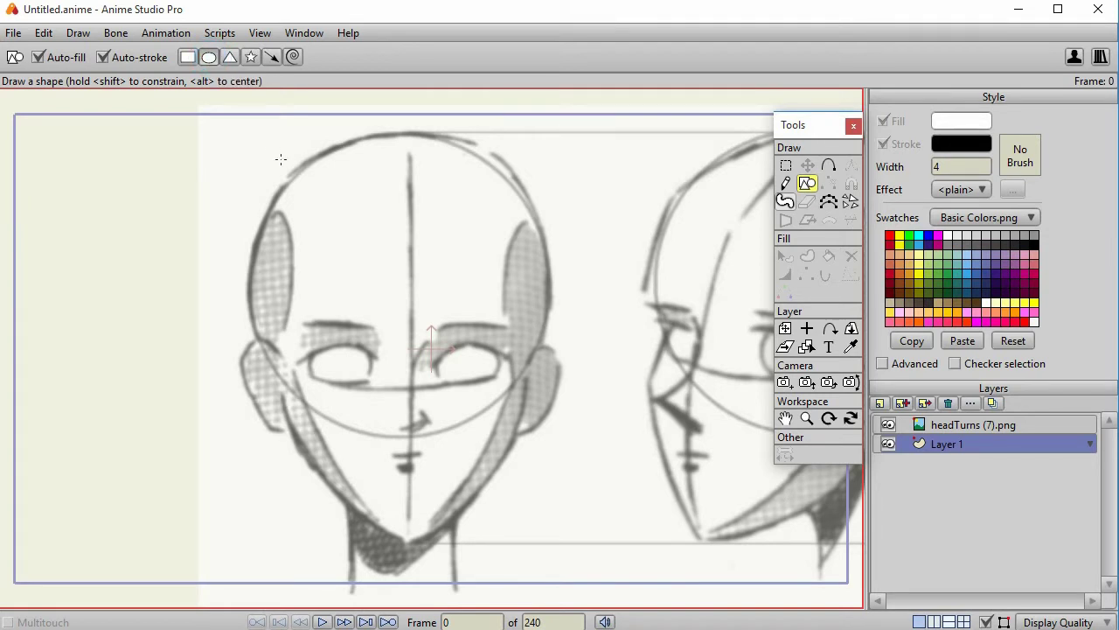
{"action": "mouse_move", "coordinate": [258, 142]}
{"action": "left_mouse_down"}
{"action": "mouse_move", "coordinate": [354, 296]}
{"action": "mouse_move", "coordinate": [549, 459]}
{"action": "left_mouse_up"}
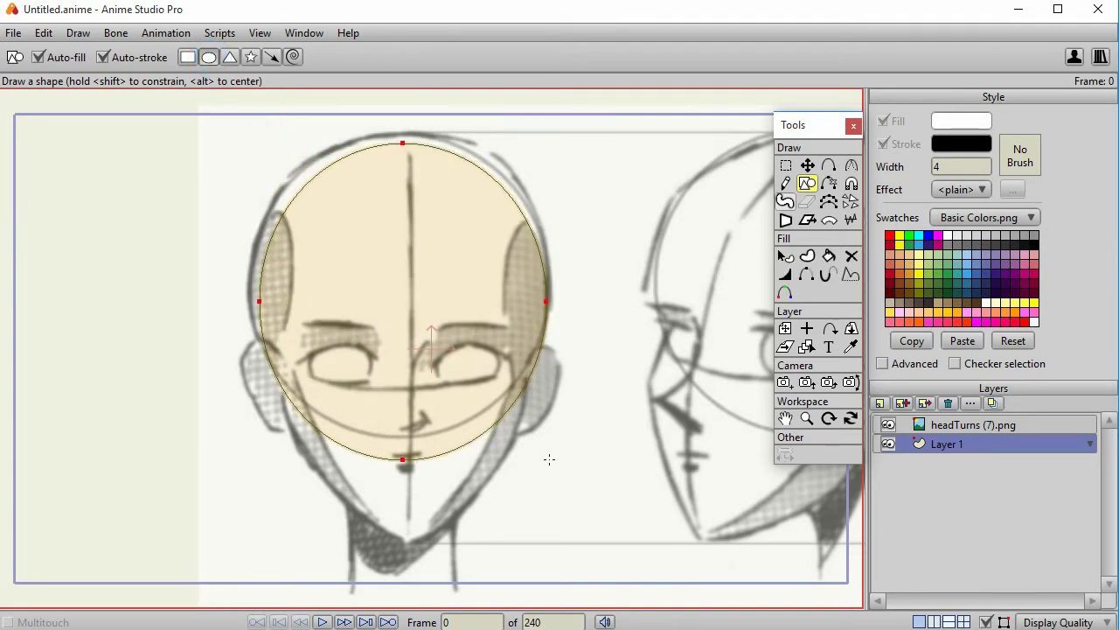
Reshape the oval into an egg-shaped head with a pointed chin and reshaped upper corners
{"action": "left_click", "coordinate": [829, 165]}
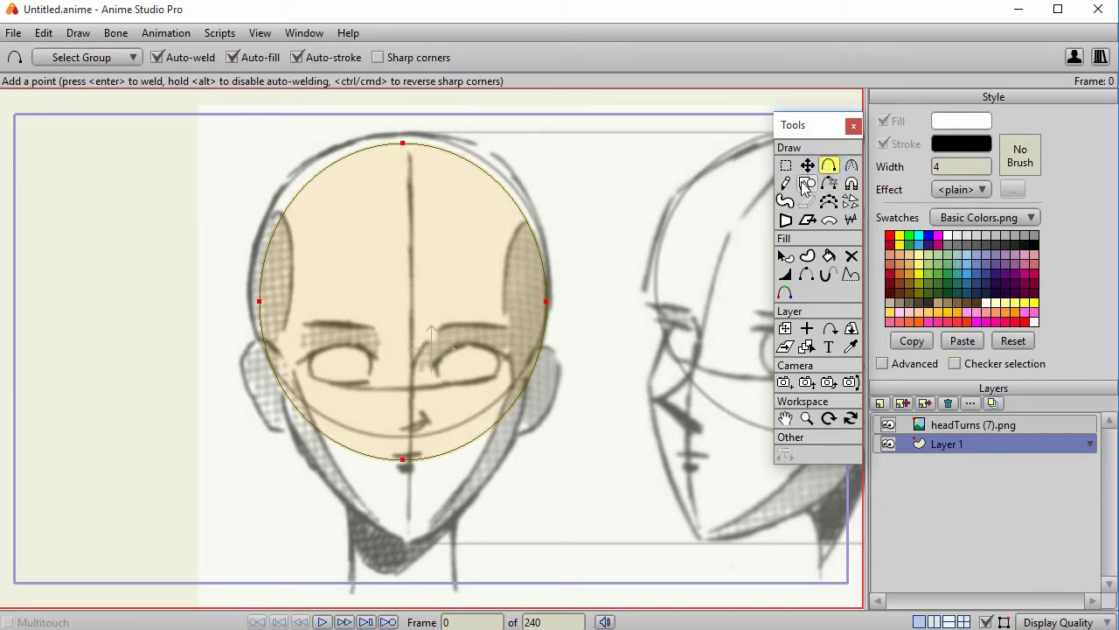
{"action": "left_click", "coordinate": [785, 165]}
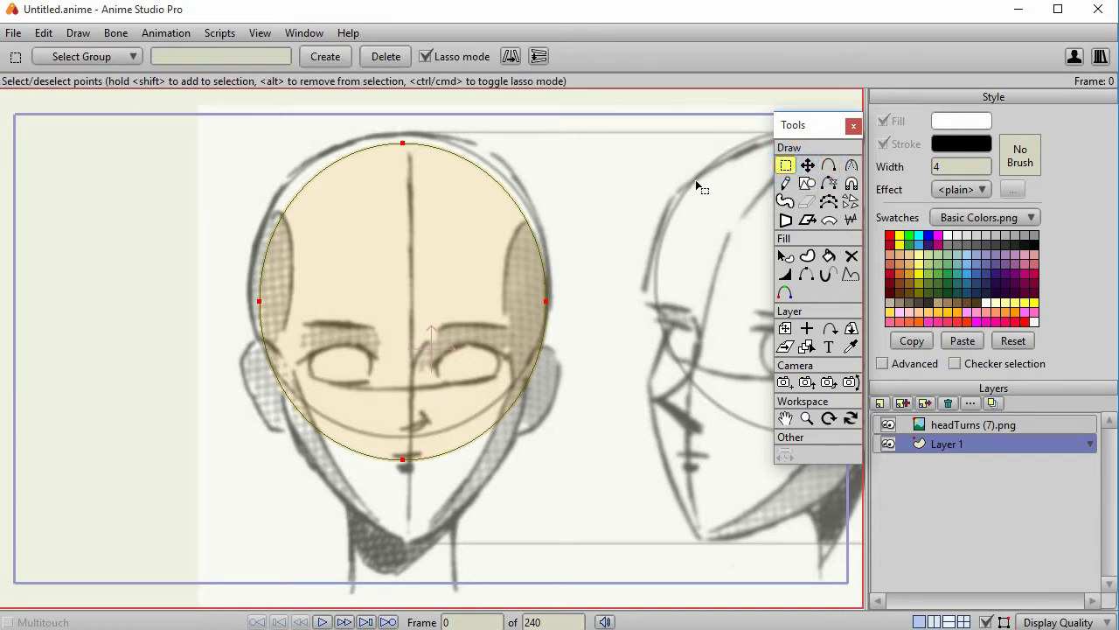
{"action": "left_click", "coordinate": [804, 167]}
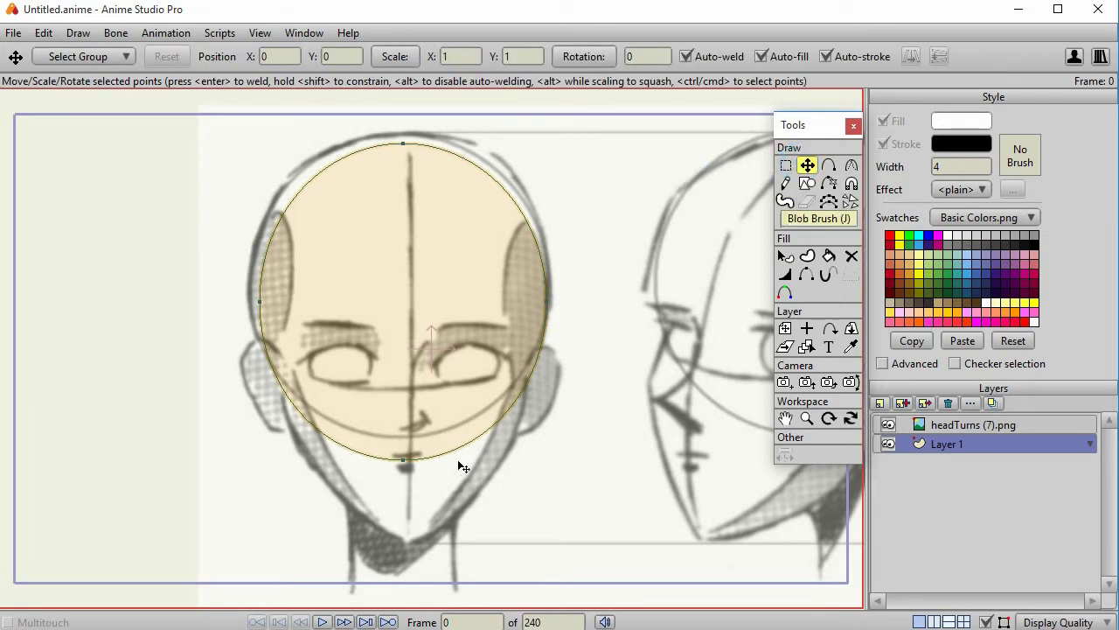
{"action": "left_click_drag", "start_coordinate": [406, 460], "coordinate": [405, 542]}
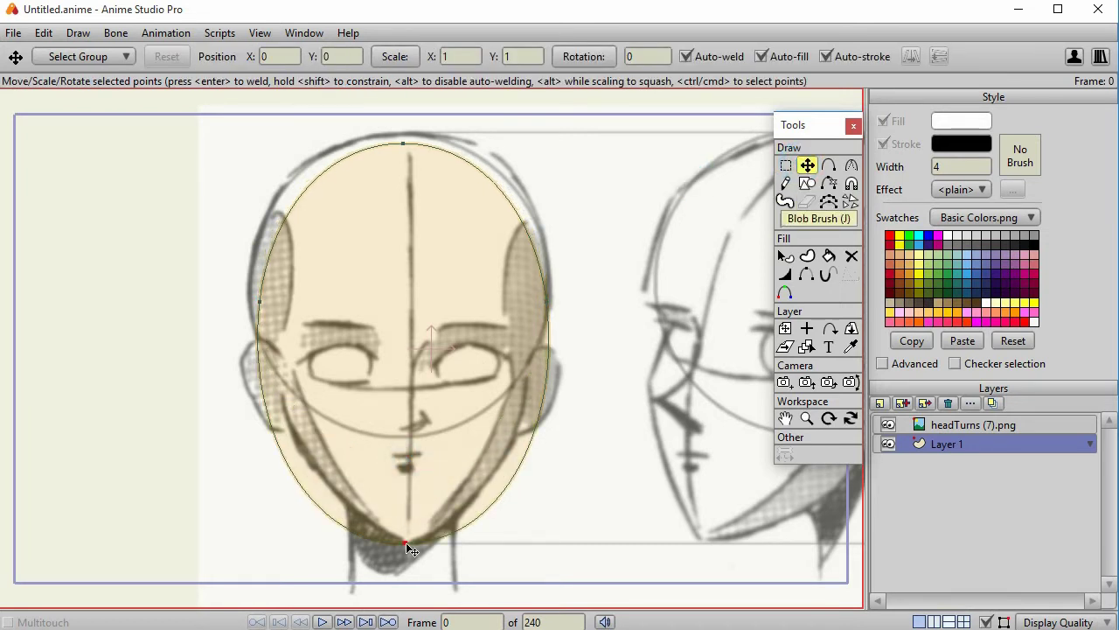
{"action": "left_click", "coordinate": [850, 165]}
{"action": "left_click_drag", "start_coordinate": [402, 559], "coordinate": [233, 555]}
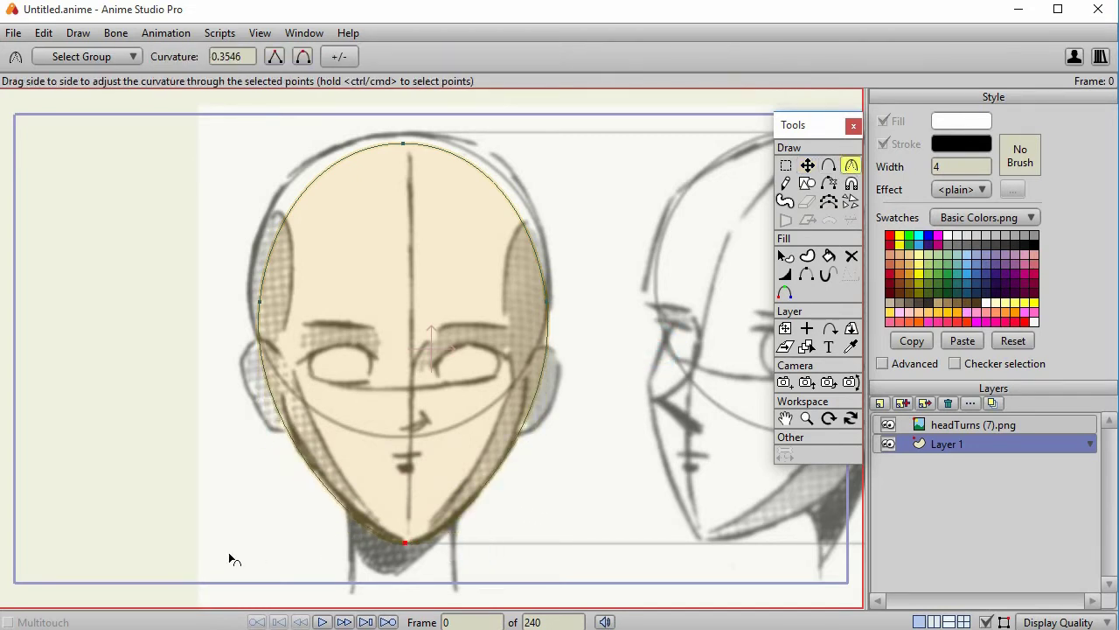
{"action": "left_click", "coordinate": [807, 165]}
{"action": "left_click", "coordinate": [829, 165]}
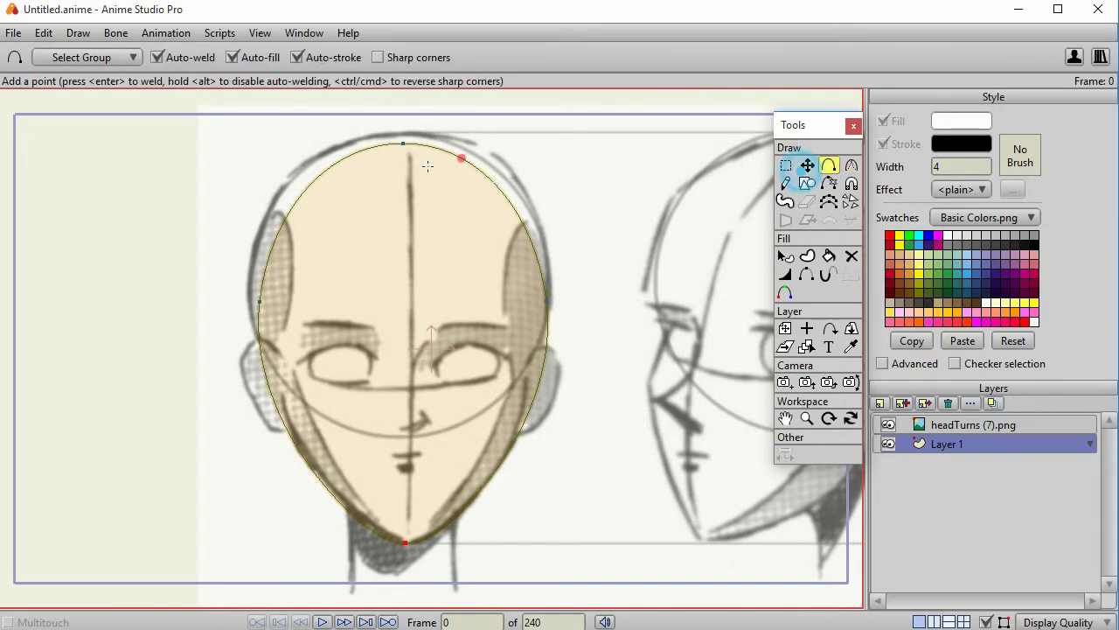
{"action": "left_click_drag", "start_coordinate": [294, 197], "coordinate": [286, 186]}
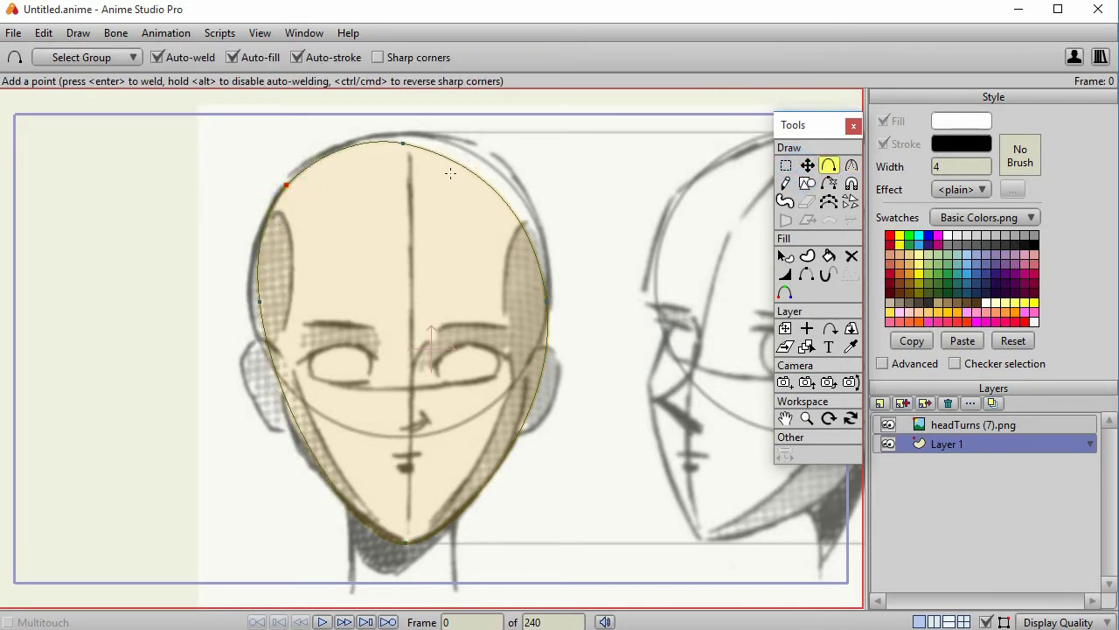
{"action": "left_click_drag", "start_coordinate": [491, 185], "coordinate": [503, 172]}
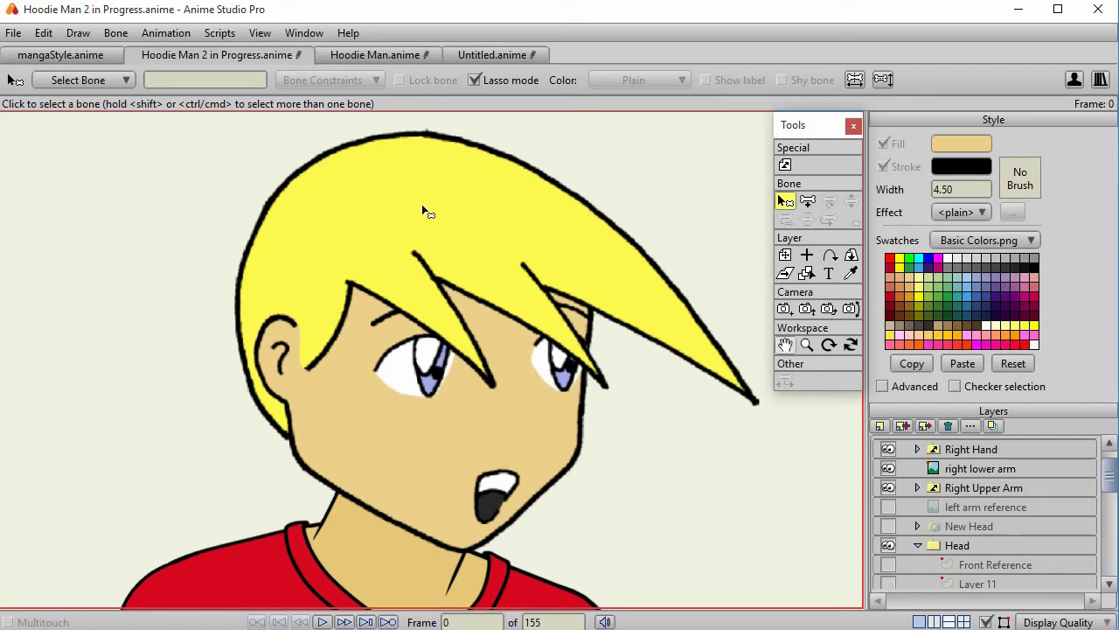
Scroll through Hoodie Man 2's layers and select Clipart in the style expression group
{"action": "scroll", "coordinate": [1034, 505], "scroll_direction": "down", "scroll_amount": 10}
{"action": "scroll", "coordinate": [1034, 507], "scroll_direction": "down", "scroll_amount": 10}
{"action": "scroll", "coordinate": [1034, 505], "scroll_direction": "down", "scroll_amount": 3}
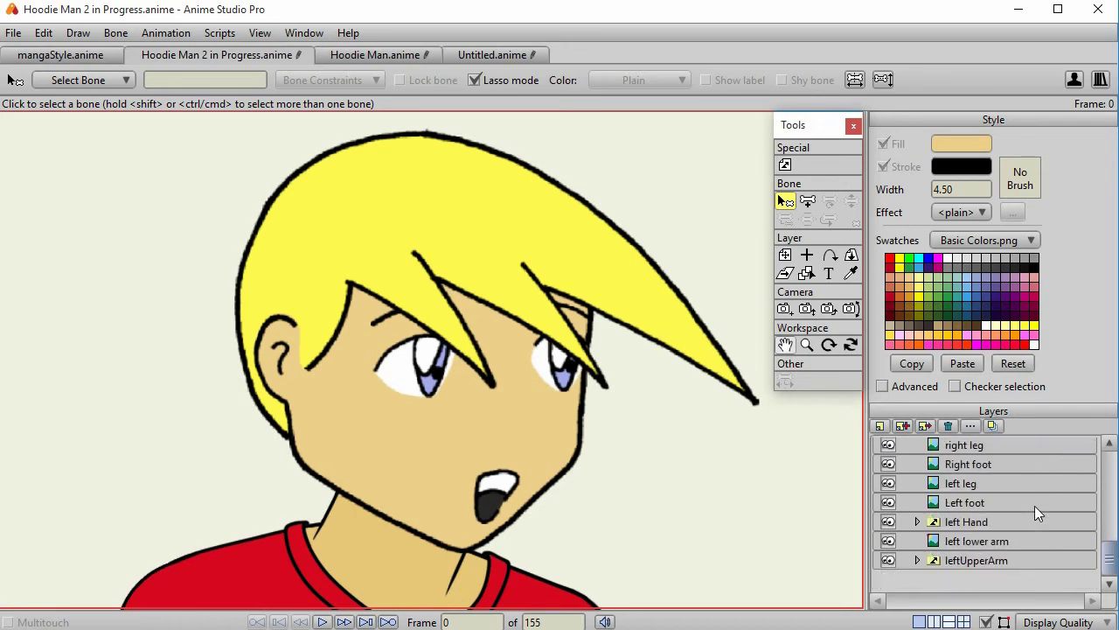
{"action": "scroll", "coordinate": [1034, 505], "scroll_direction": "up", "scroll_amount": 6}
{"action": "scroll", "coordinate": [1035, 505], "scroll_direction": "up", "scroll_amount": 6}
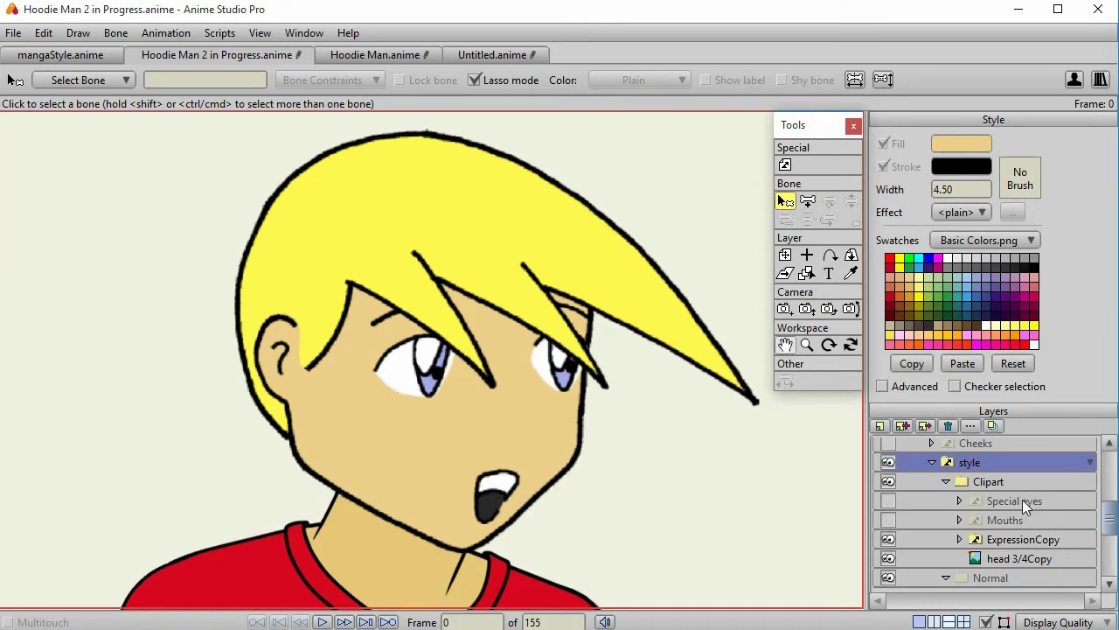
{"action": "scroll", "coordinate": [1017, 514], "scroll_direction": "down", "scroll_amount": 4}
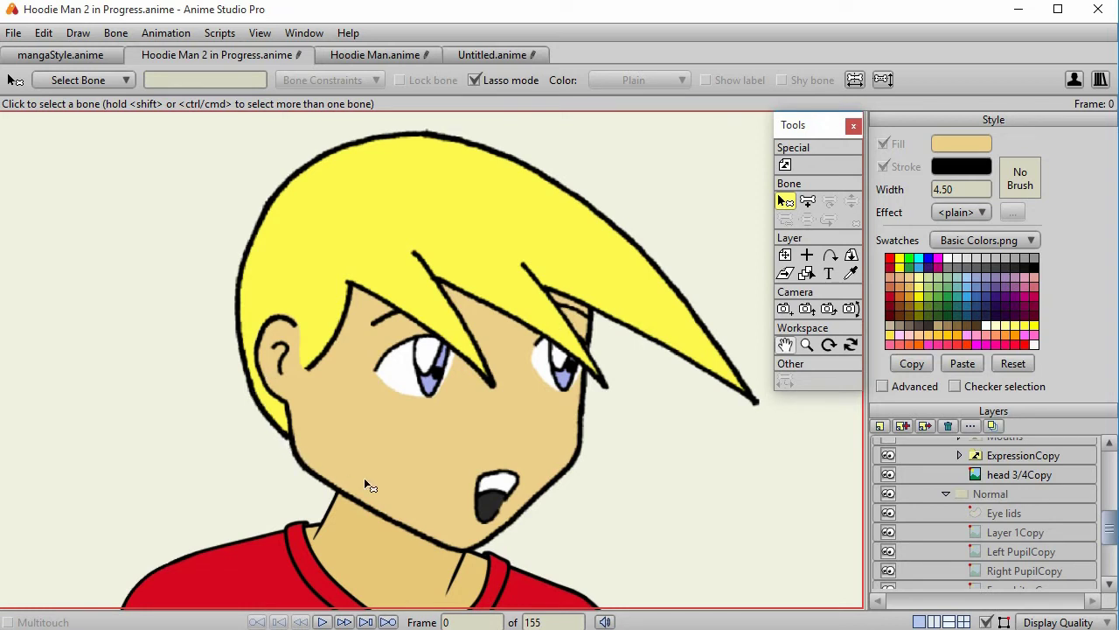
{"action": "left_click", "coordinate": [403, 465], "text": "ctrl+alt"}
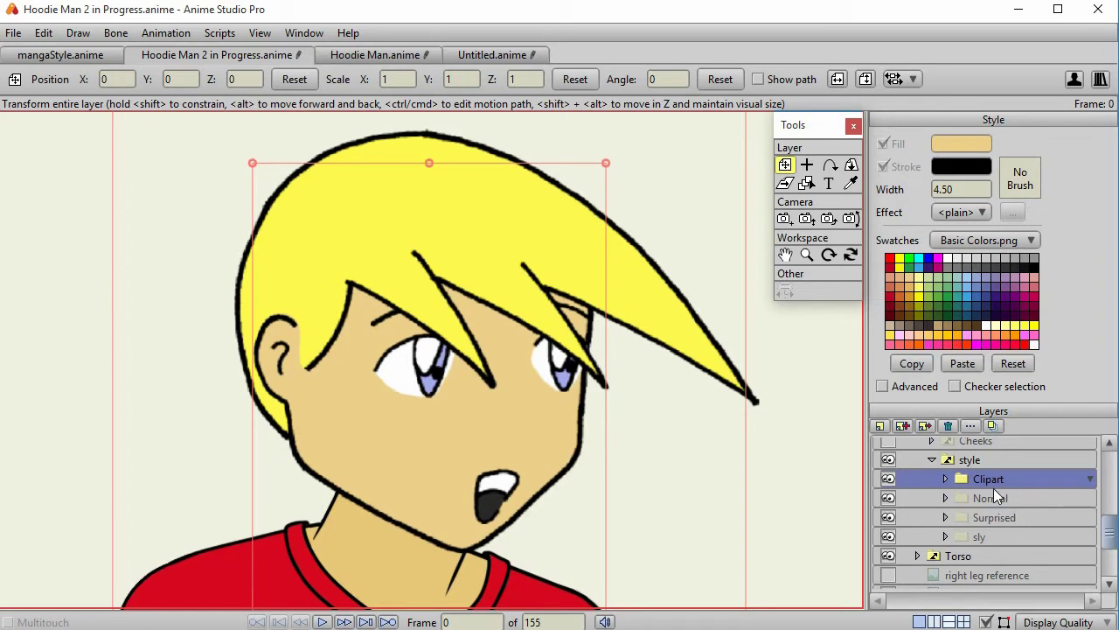
Duplicate the style group as style 2, collapse it and move it to the top level
{"action": "left_click", "coordinate": [984, 460]}
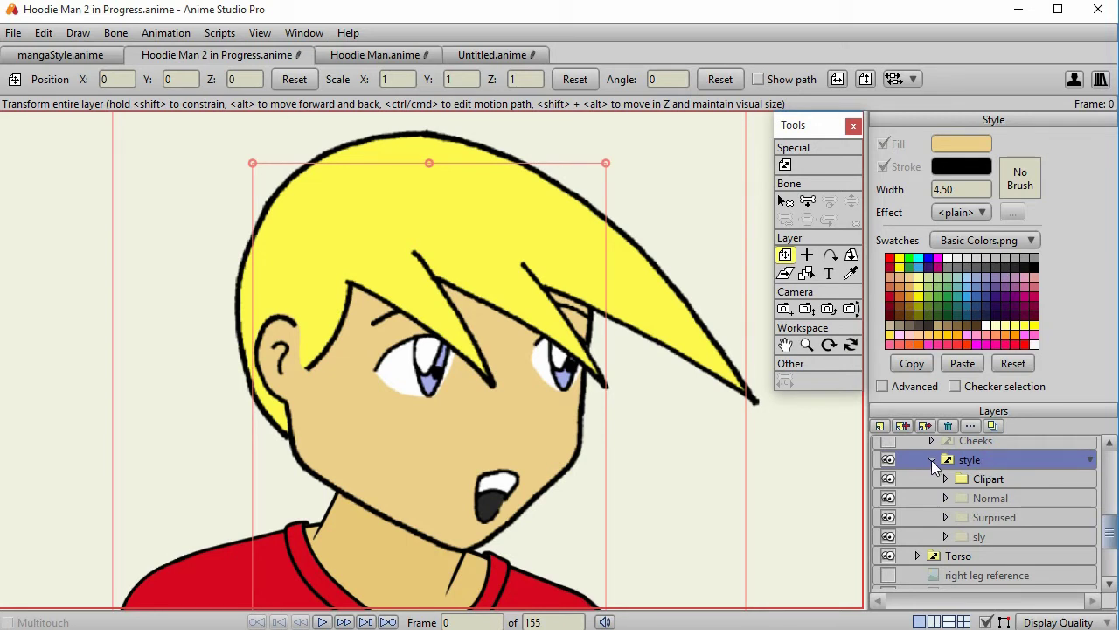
{"action": "scroll", "coordinate": [989, 484], "scroll_direction": "up", "scroll_amount": 1}
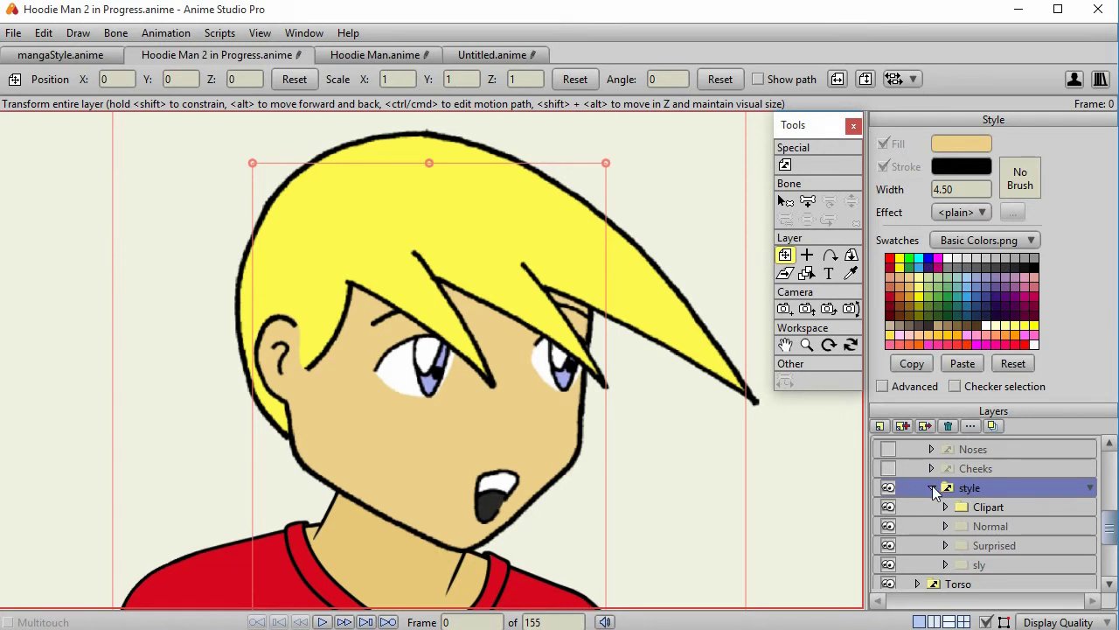
{"action": "left_click", "coordinate": [904, 426]}
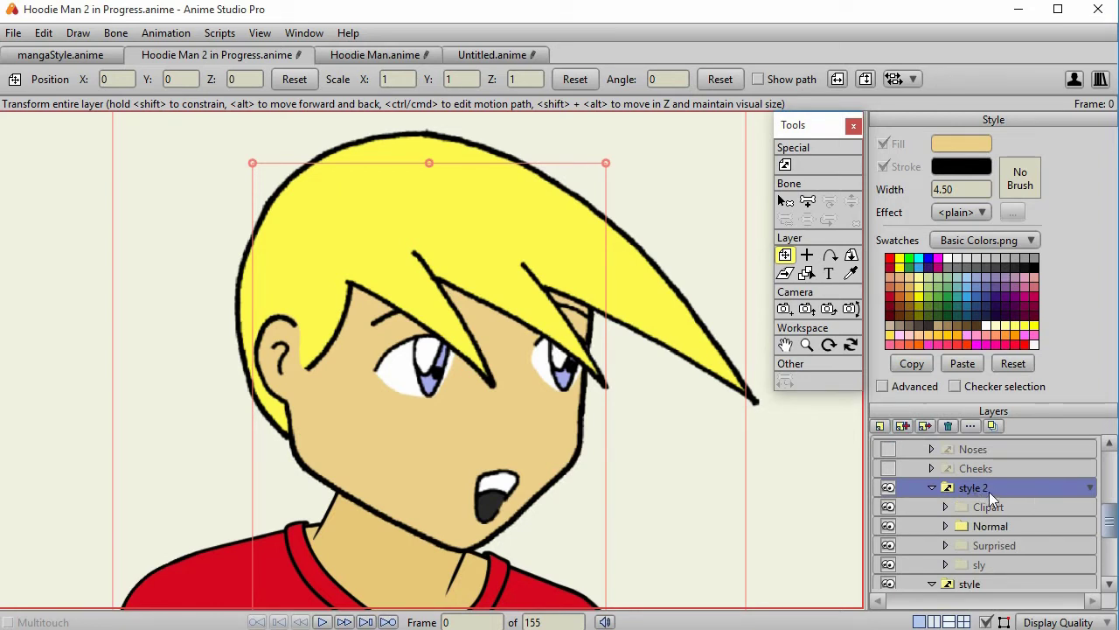
{"action": "left_click", "coordinate": [932, 487]}
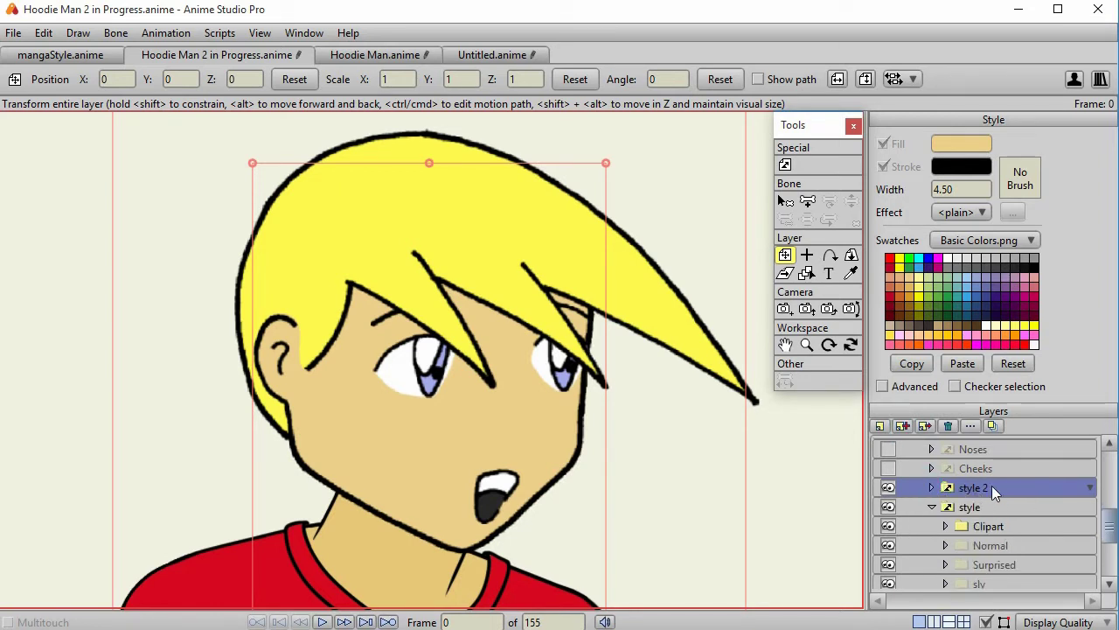
{"action": "left_click_drag", "start_coordinate": [979, 486], "coordinate": [971, 452]}
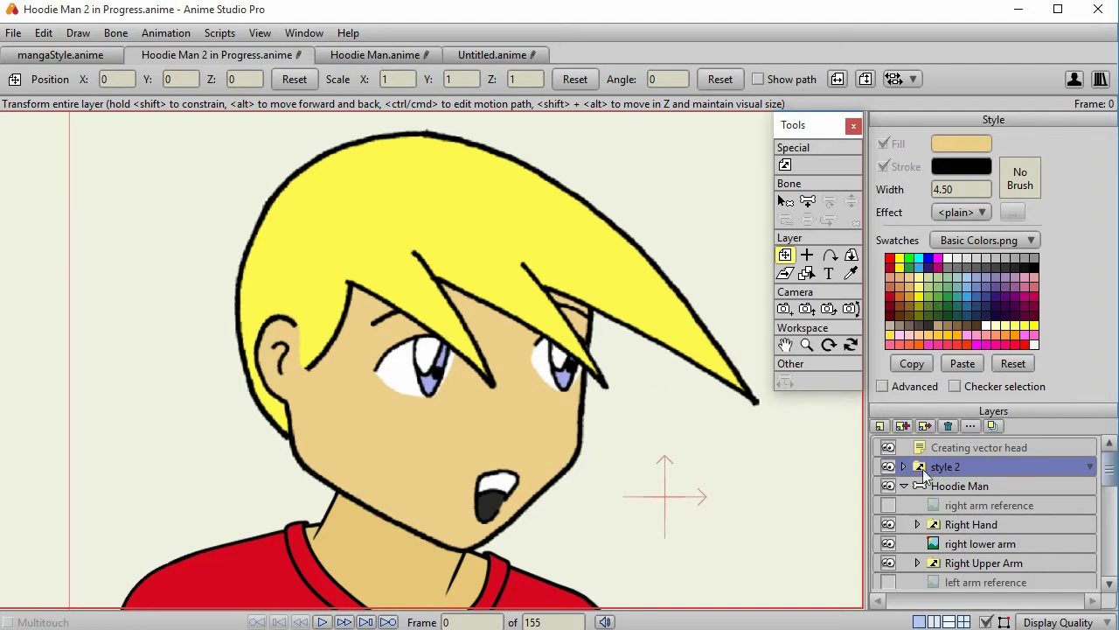
Set the head layer's pivot point on the head with the Set Origin tool
{"action": "scroll", "coordinate": [682, 425], "scroll_direction": "down", "scroll_amount": 3}
{"action": "scroll", "coordinate": [682, 427], "scroll_direction": "down", "scroll_amount": 5}
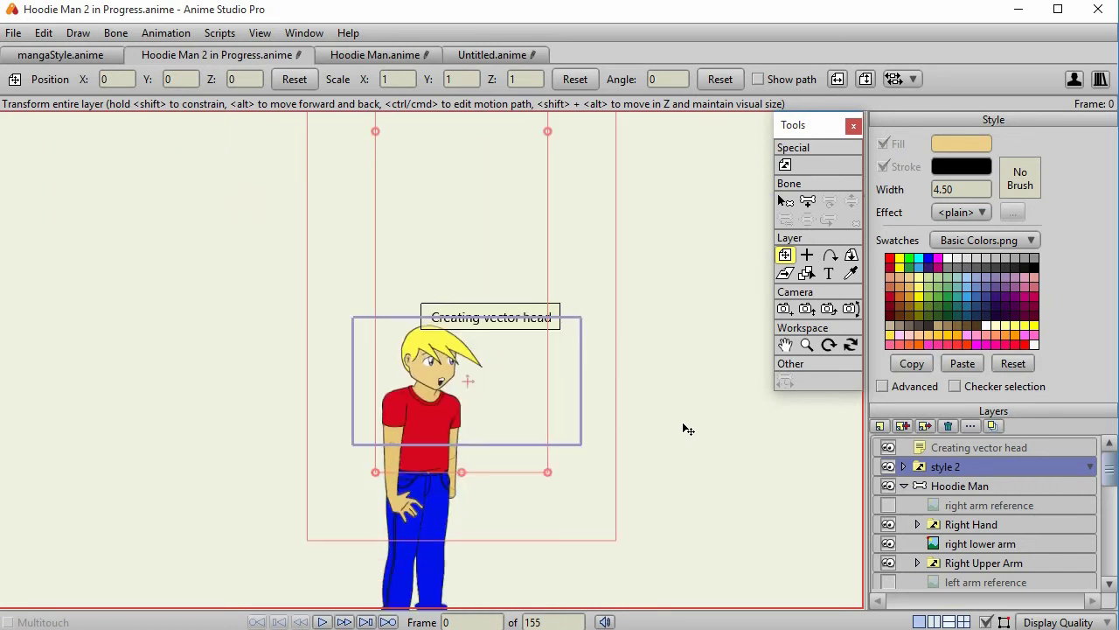
{"action": "left_click_drag", "start_coordinate": [577, 353], "coordinate": [584, 417]}
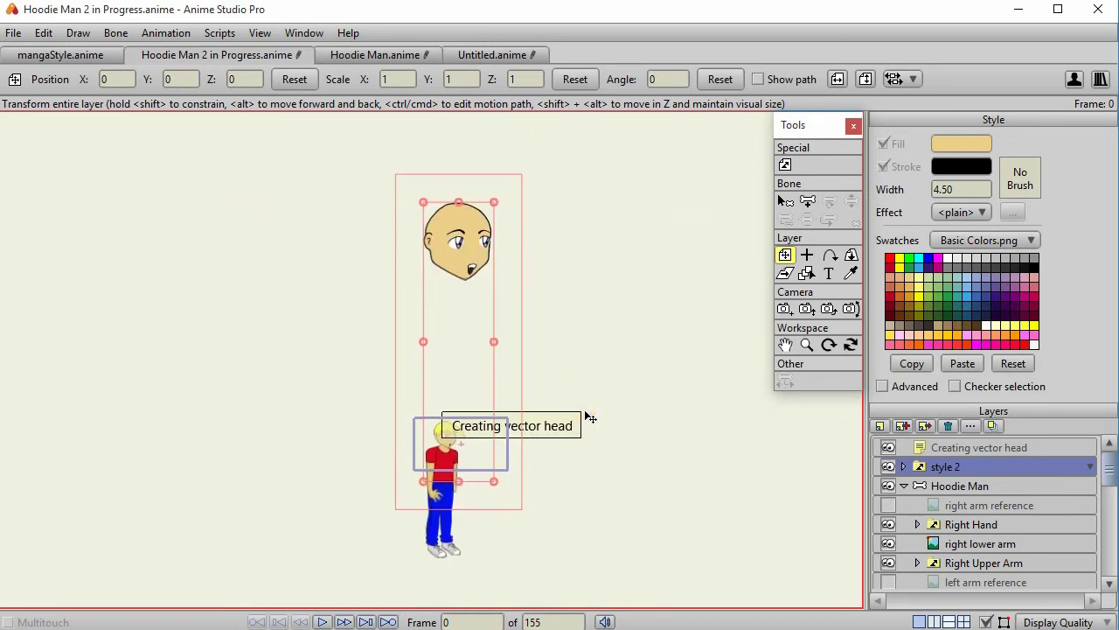
{"action": "left_click", "coordinate": [807, 255]}
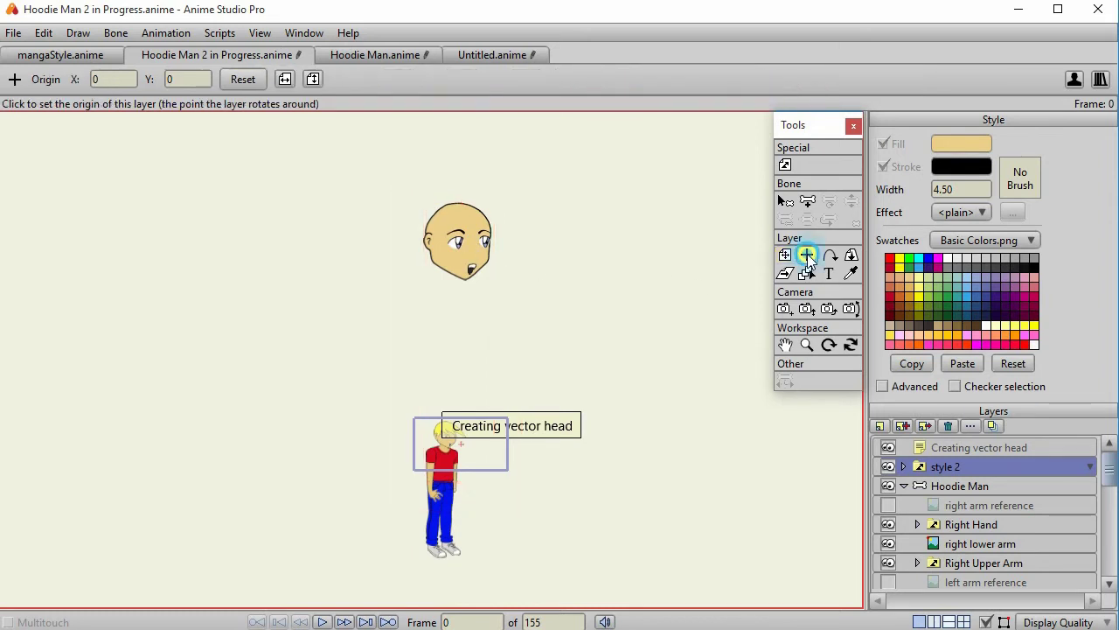
{"action": "left_click", "coordinate": [460, 236]}
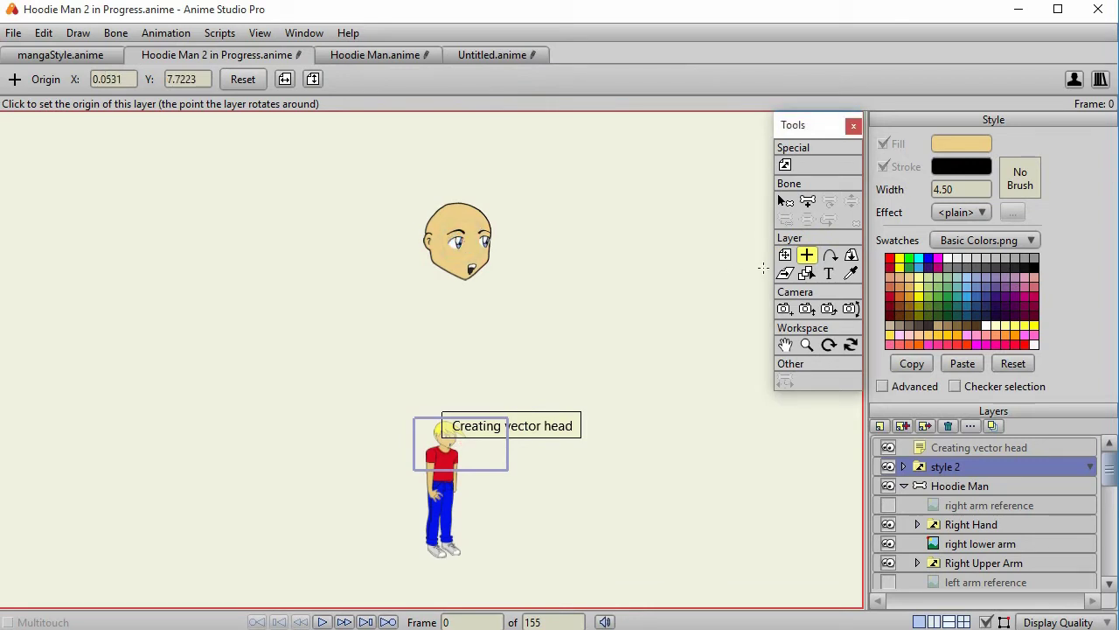
{"action": "left_click", "coordinate": [783, 255]}
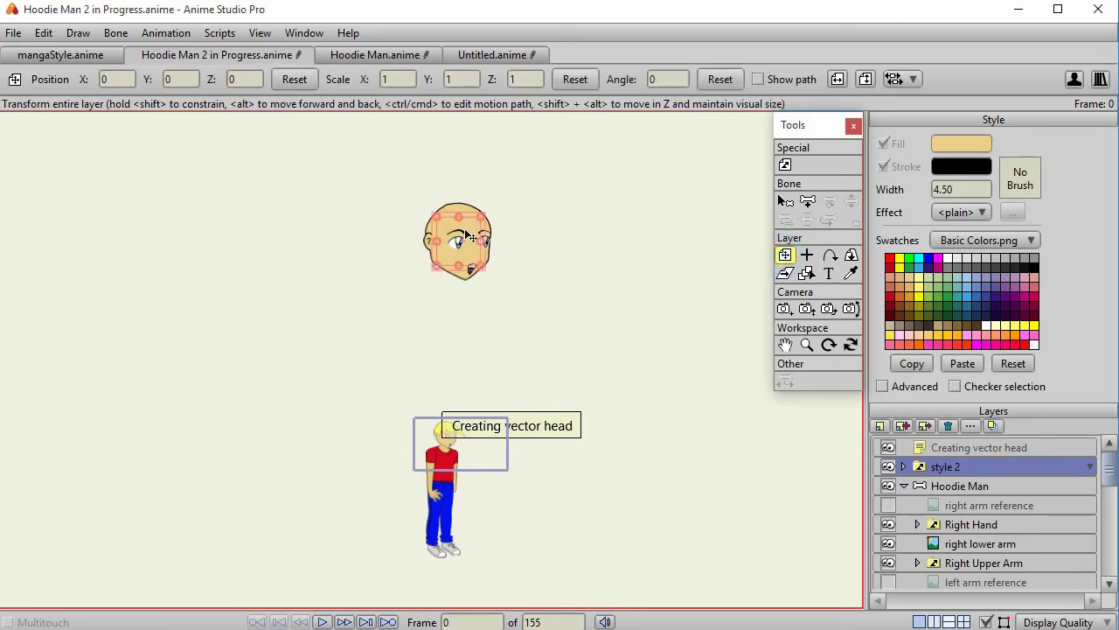
Move the head onto the character's body and scale it down to 0.3447
{"action": "left_click_drag", "start_coordinate": [466, 227], "coordinate": [449, 404]}
{"action": "scroll", "coordinate": [562, 412], "scroll_direction": "up", "scroll_amount": 5}
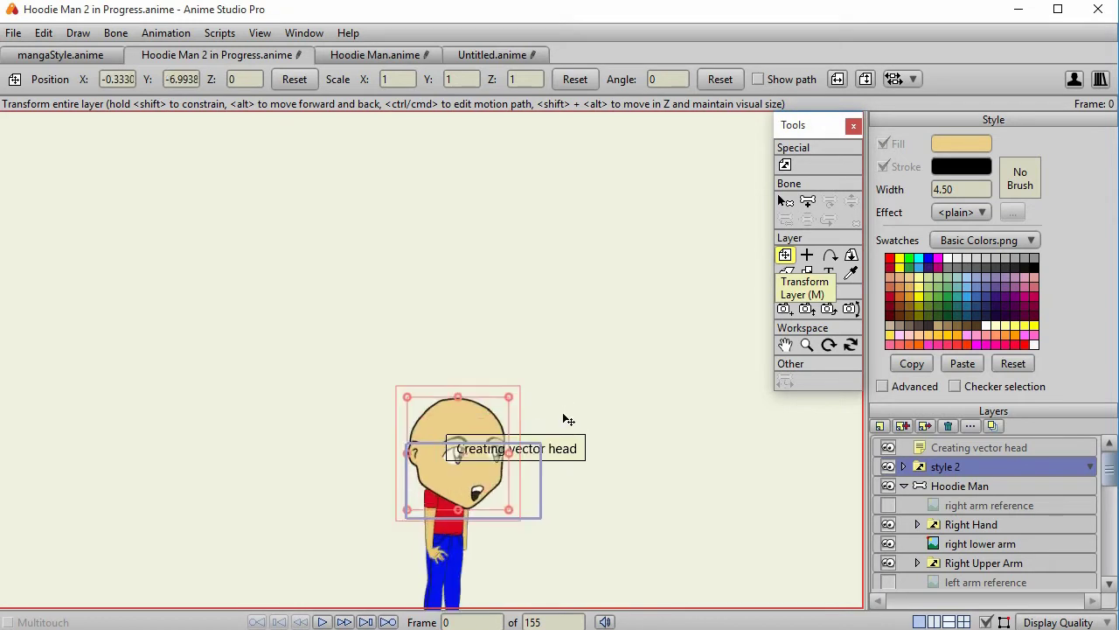
{"action": "scroll", "coordinate": [570, 424], "scroll_direction": "up", "scroll_amount": 4}
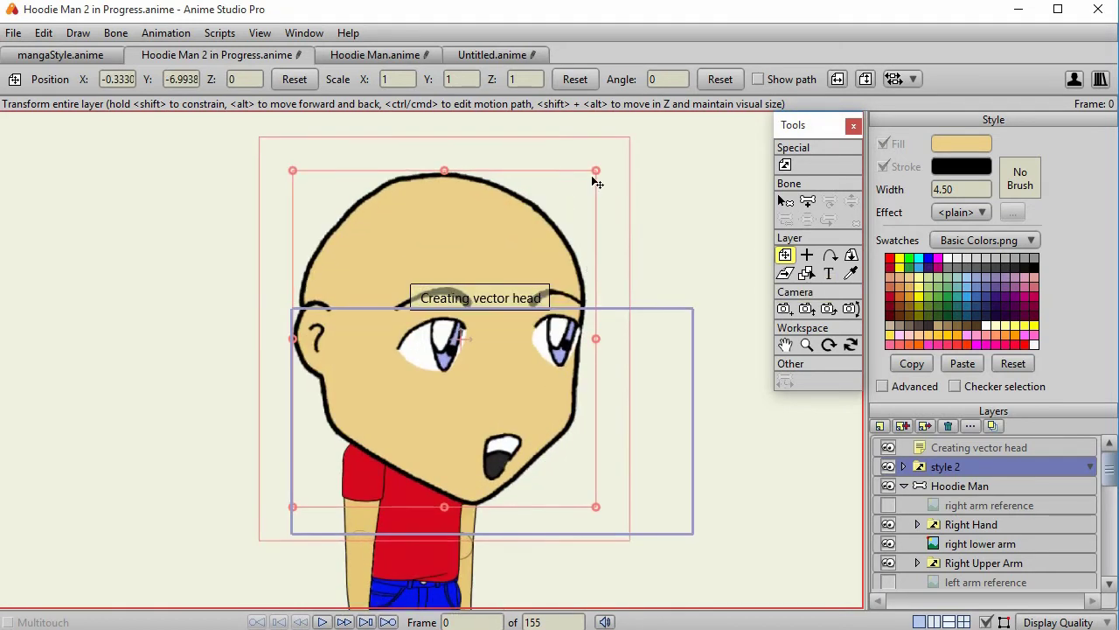
{"action": "left_click_drag", "start_coordinate": [598, 173], "coordinate": [479, 343]}
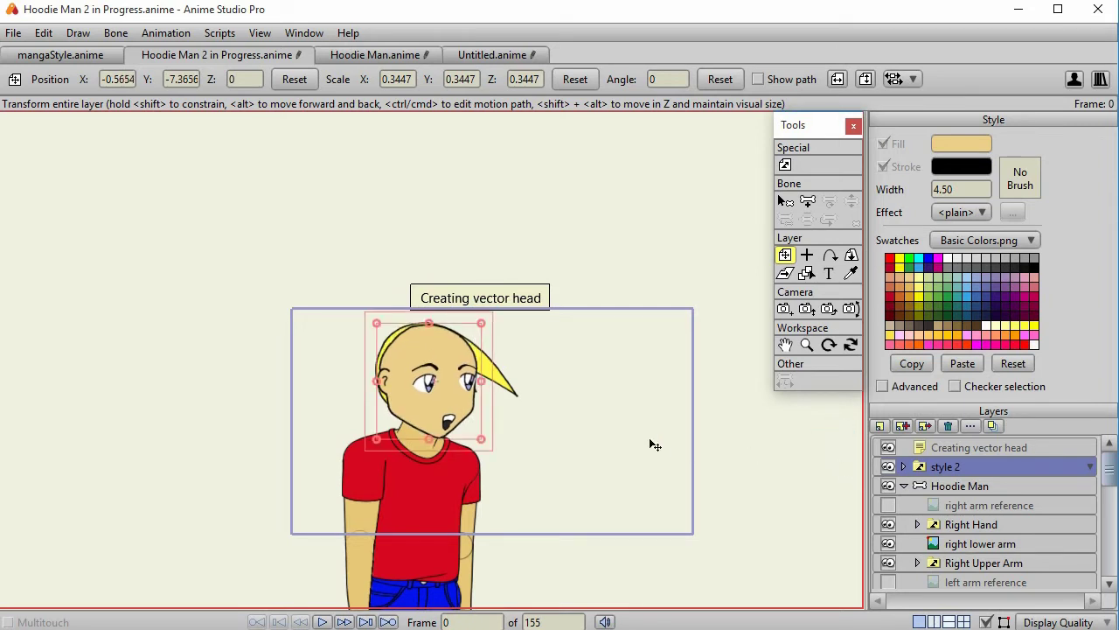
Hide the ExpressionCopy eyes and mouth and leave the bald head 3/4Copy drawing showing
{"action": "left_click", "coordinate": [904, 466]}
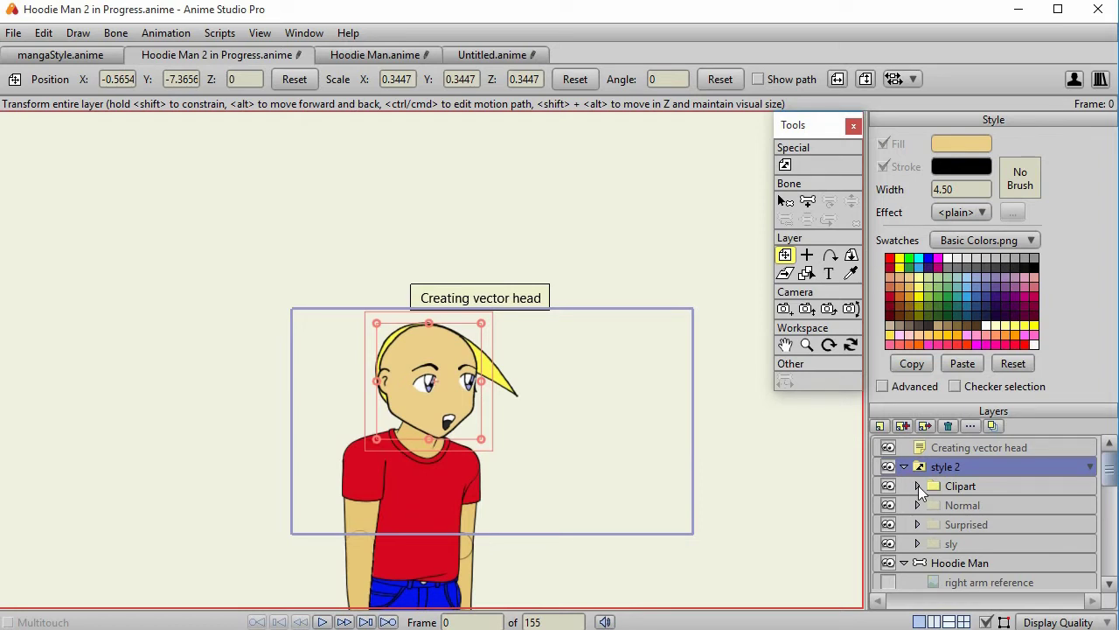
{"action": "left_click", "coordinate": [918, 485]}
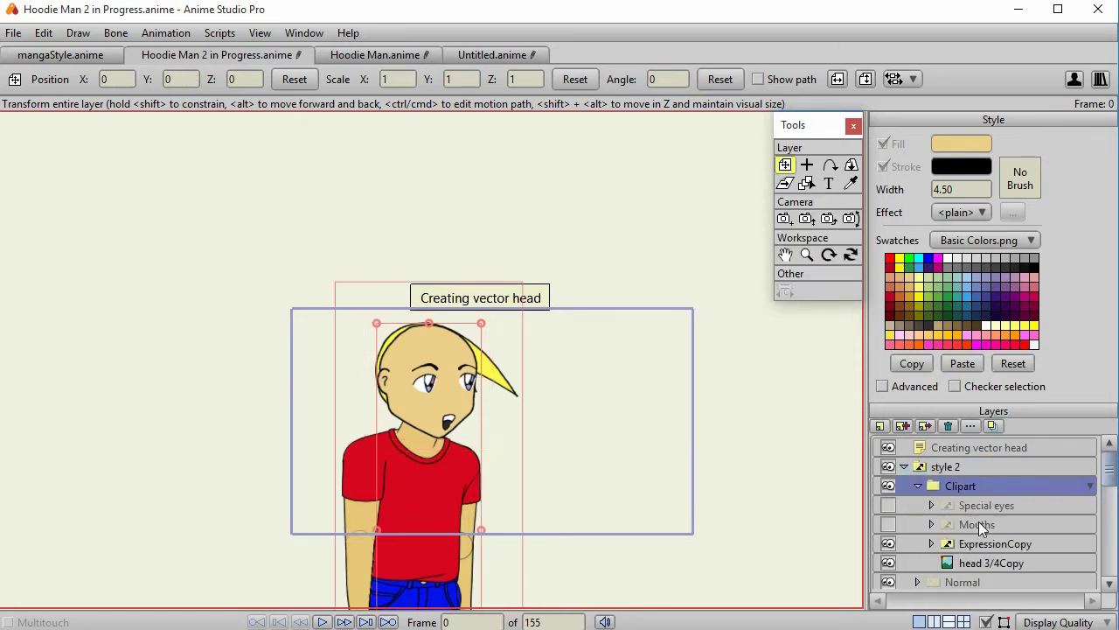
{"action": "scroll", "coordinate": [962, 550], "scroll_direction": "down", "scroll_amount": 1}
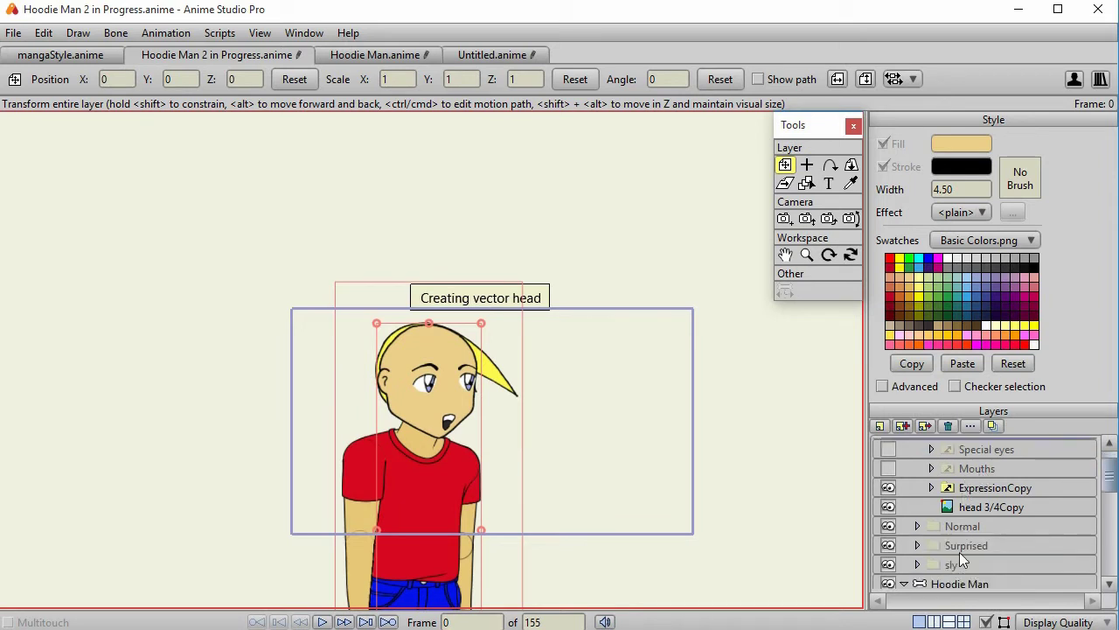
{"action": "left_click", "coordinate": [890, 487]}
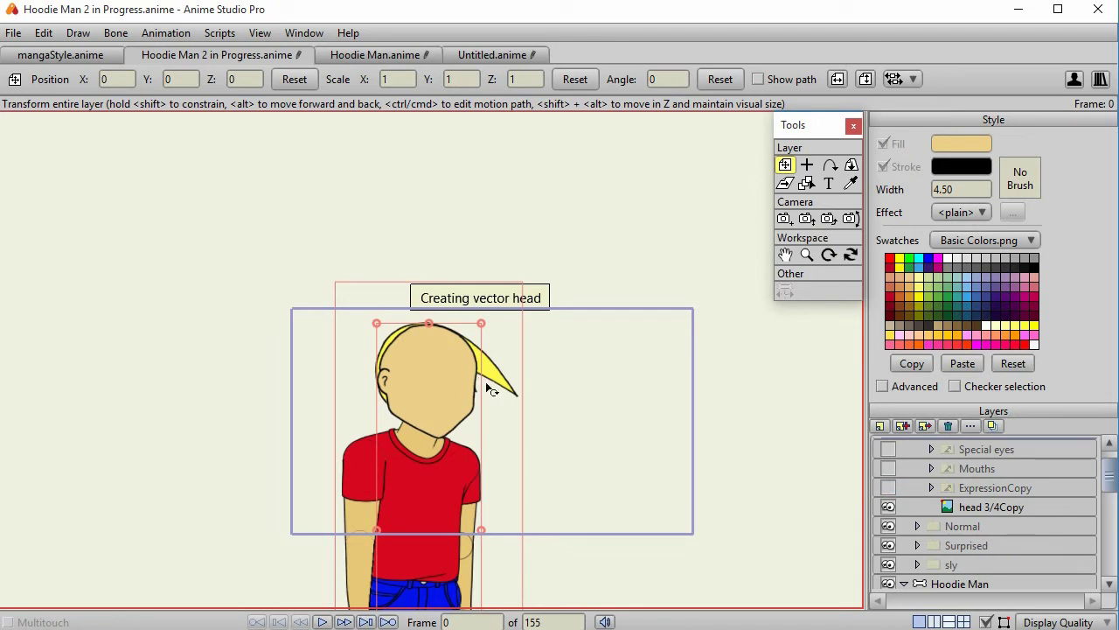
{"action": "left_click", "coordinate": [892, 508]}
{"action": "left_click", "coordinate": [892, 508]}
{"action": "left_click", "coordinate": [892, 507]}
{"action": "left_click", "coordinate": [890, 507]}
{"action": "left_click", "coordinate": [890, 507]}
{"action": "left_click", "coordinate": [890, 508]}
Set the head 3/4Copy layer's opacity to 60 in Layer Settings
{"action": "left_click", "coordinate": [965, 509]}
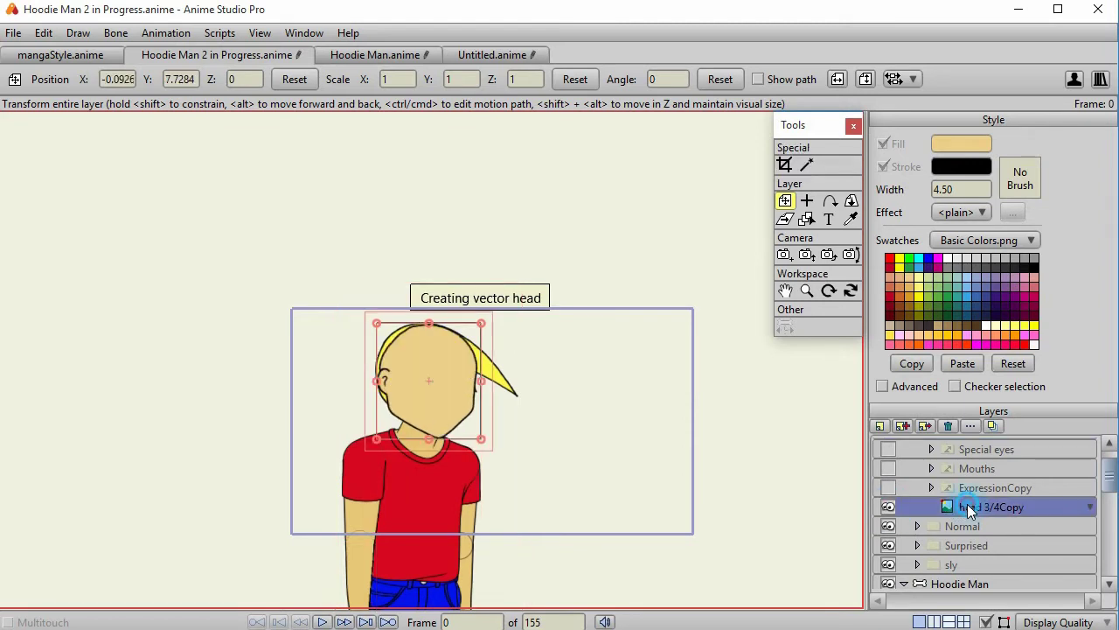
{"action": "left_click", "coordinate": [969, 426]}
{"action": "left_click_drag", "start_coordinate": [651, 241], "coordinate": [609, 243]}
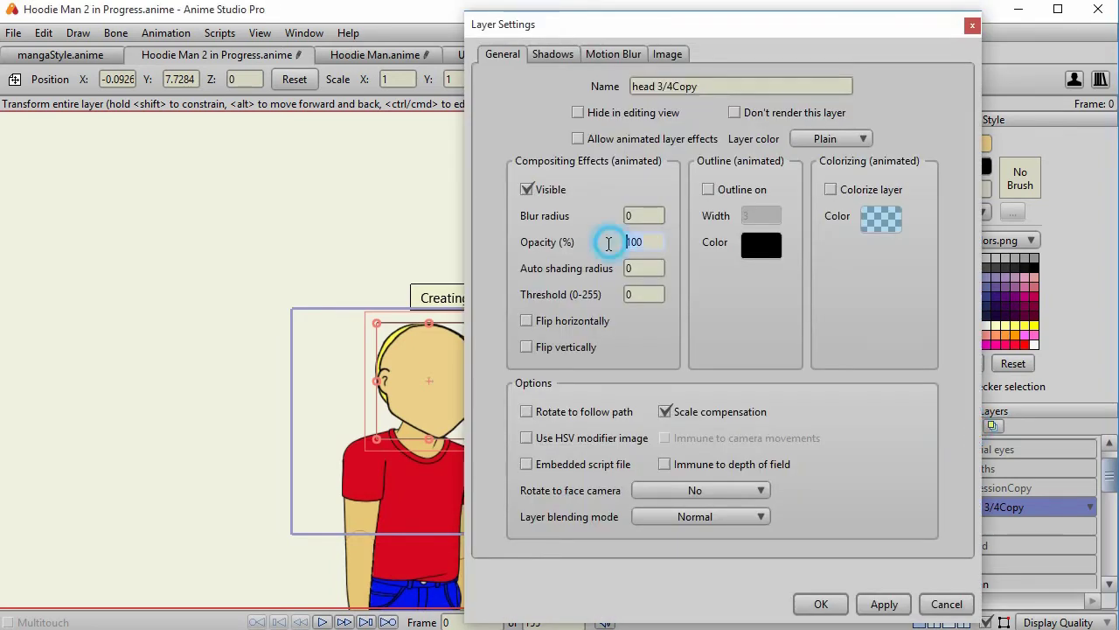
{"action": "type", "text": "60"}
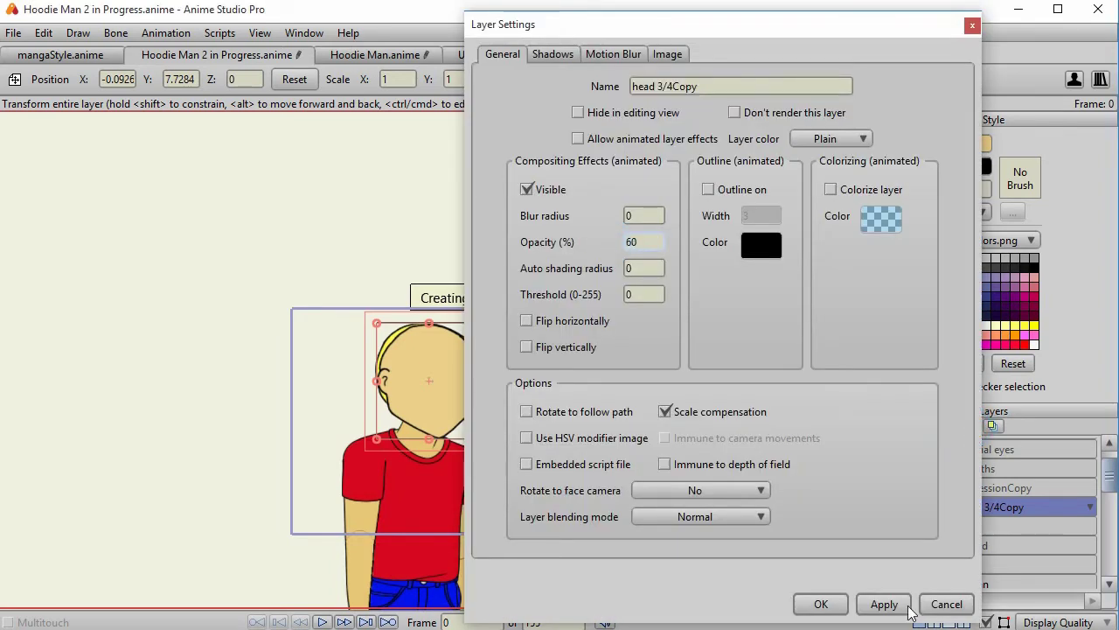
{"action": "left_click", "coordinate": [885, 603]}
{"action": "left_click", "coordinate": [839, 611]}
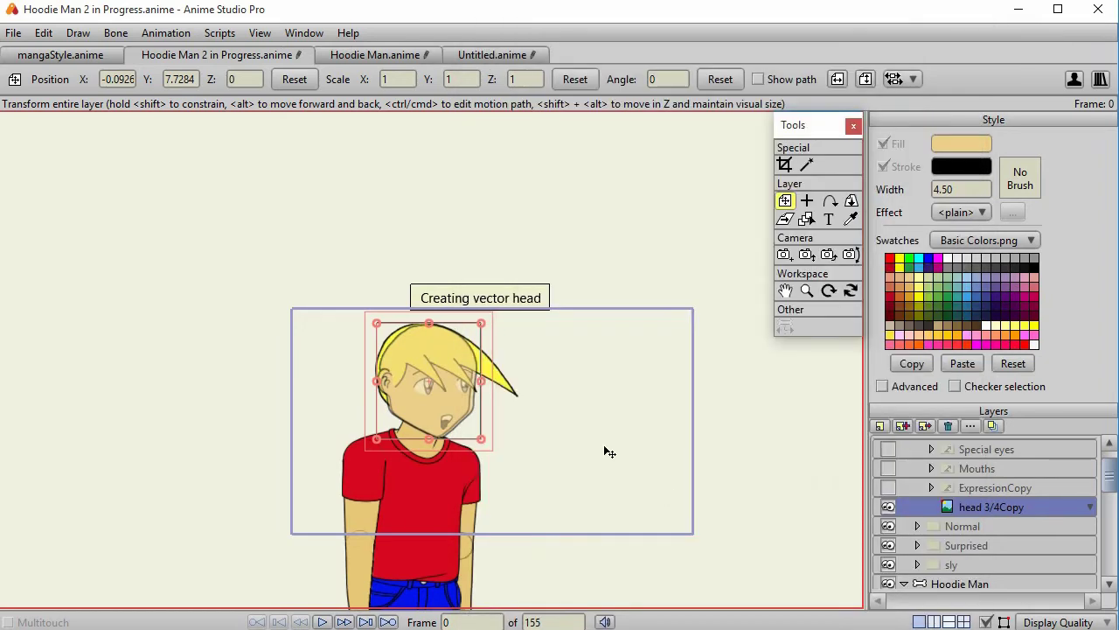
Rescale the style 2 head to about 0.319 and nudge it left to match the faded face
{"action": "scroll", "coordinate": [687, 482], "scroll_direction": "up", "scroll_amount": 3}
{"action": "scroll", "coordinate": [741, 459], "scroll_direction": "up", "scroll_amount": 3}
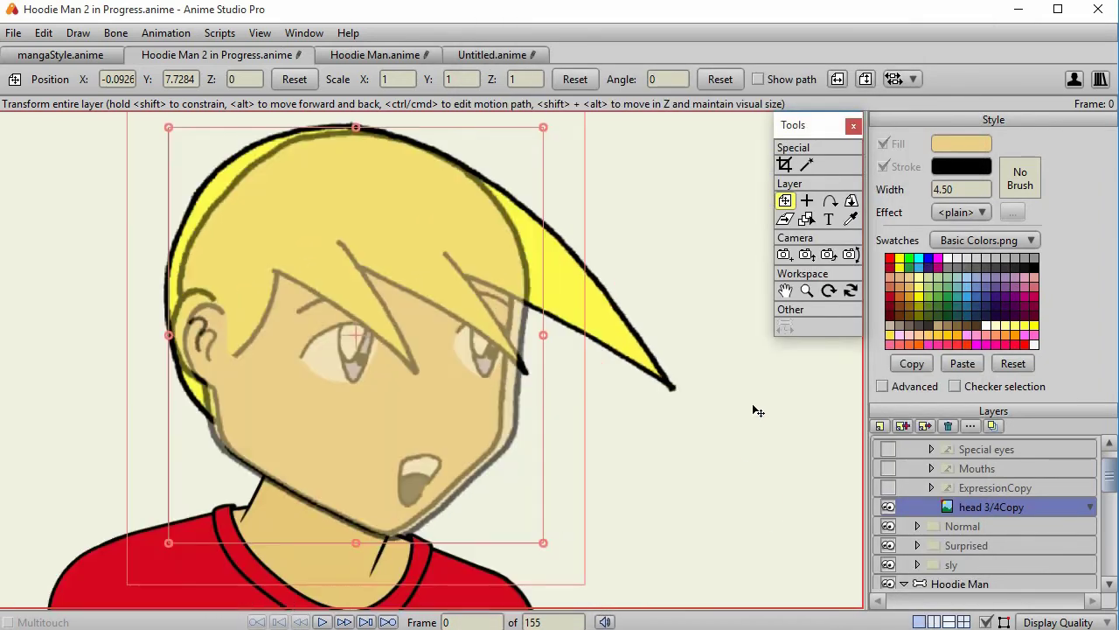
{"action": "scroll", "coordinate": [759, 424], "scroll_direction": "down", "scroll_amount": 1}
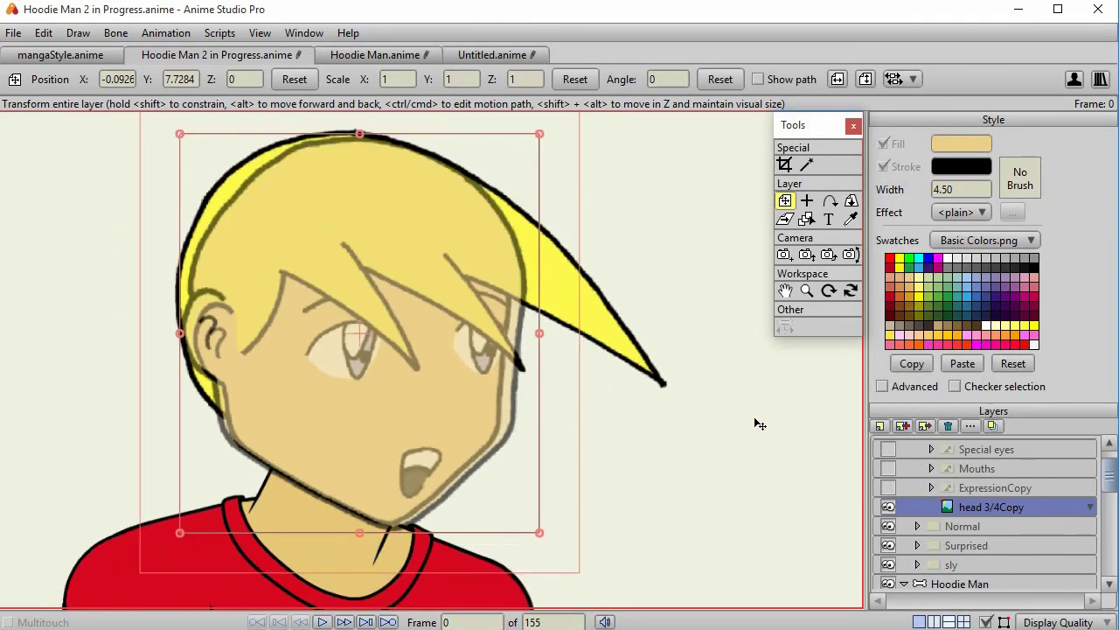
{"action": "scroll", "coordinate": [1004, 495], "scroll_direction": "up", "scroll_amount": 1}
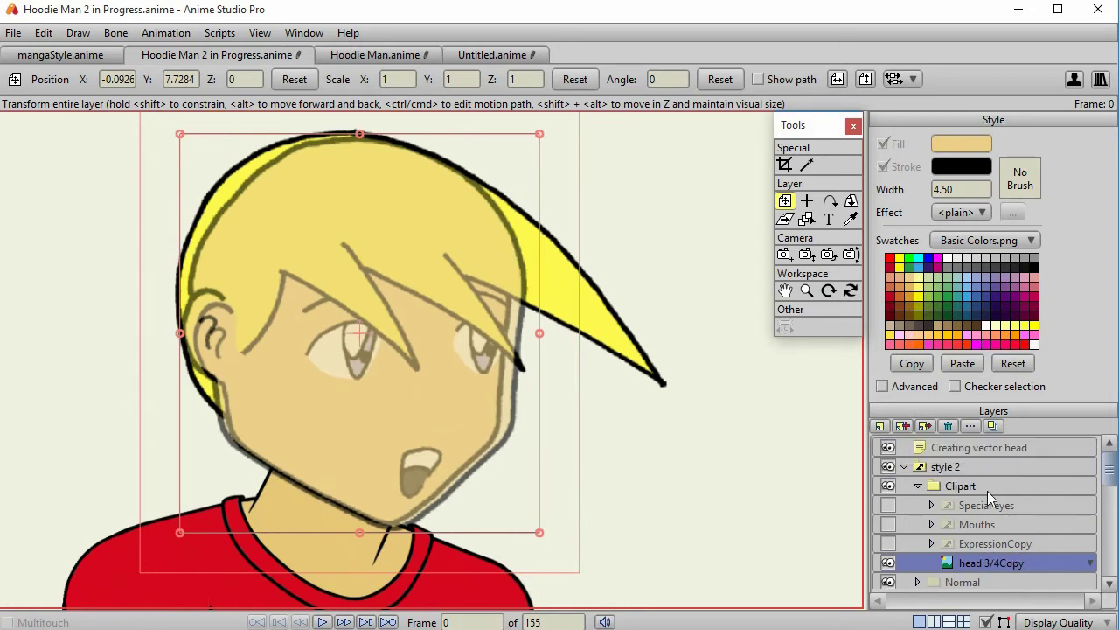
{"action": "left_click", "coordinate": [975, 472]}
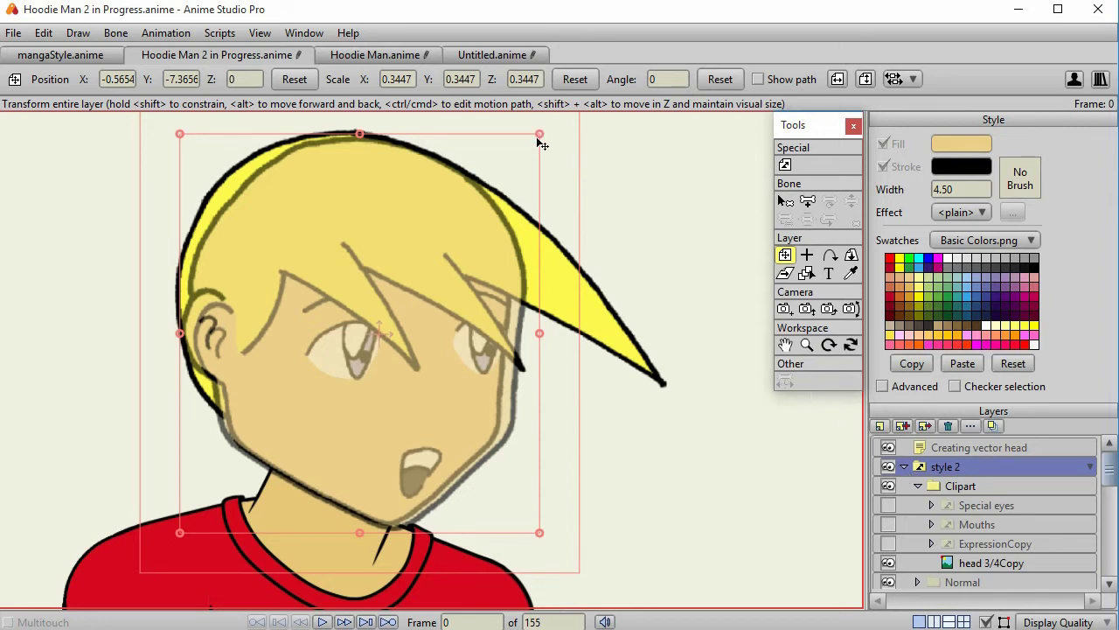
{"action": "left_click_drag", "start_coordinate": [540, 134], "coordinate": [536, 138]}
{"action": "left_click_drag", "start_coordinate": [508, 198], "coordinate": [501, 198]}
{"action": "left_click_drag", "start_coordinate": [530, 143], "coordinate": [522, 146]}
{"action": "left_click_drag", "start_coordinate": [501, 201], "coordinate": [504, 205]}
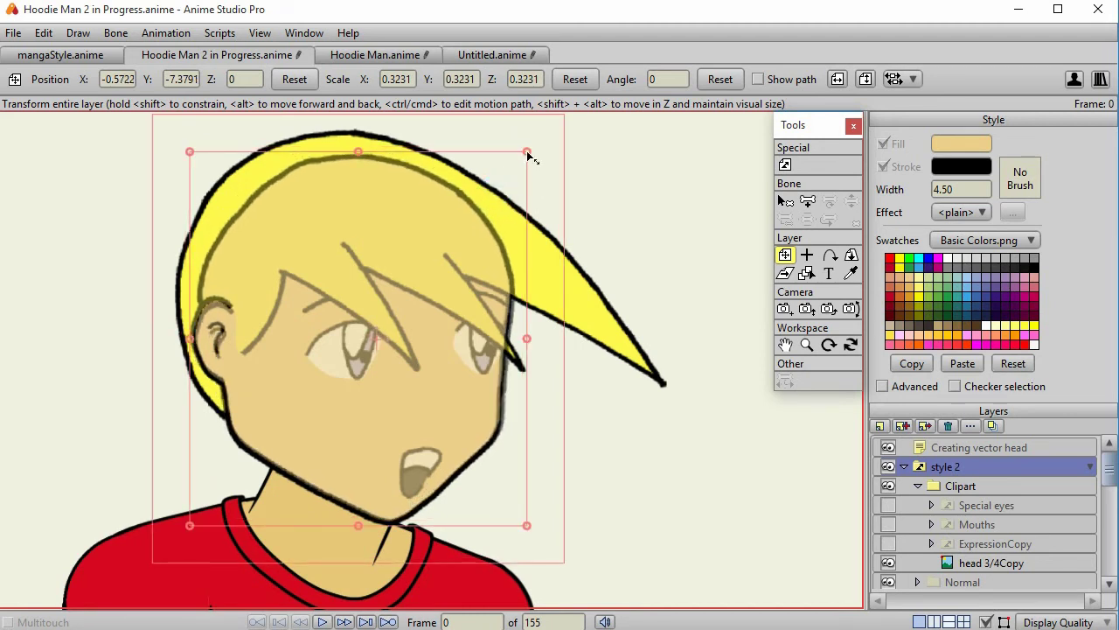
{"action": "left_click_drag", "start_coordinate": [528, 153], "coordinate": [499, 212]}
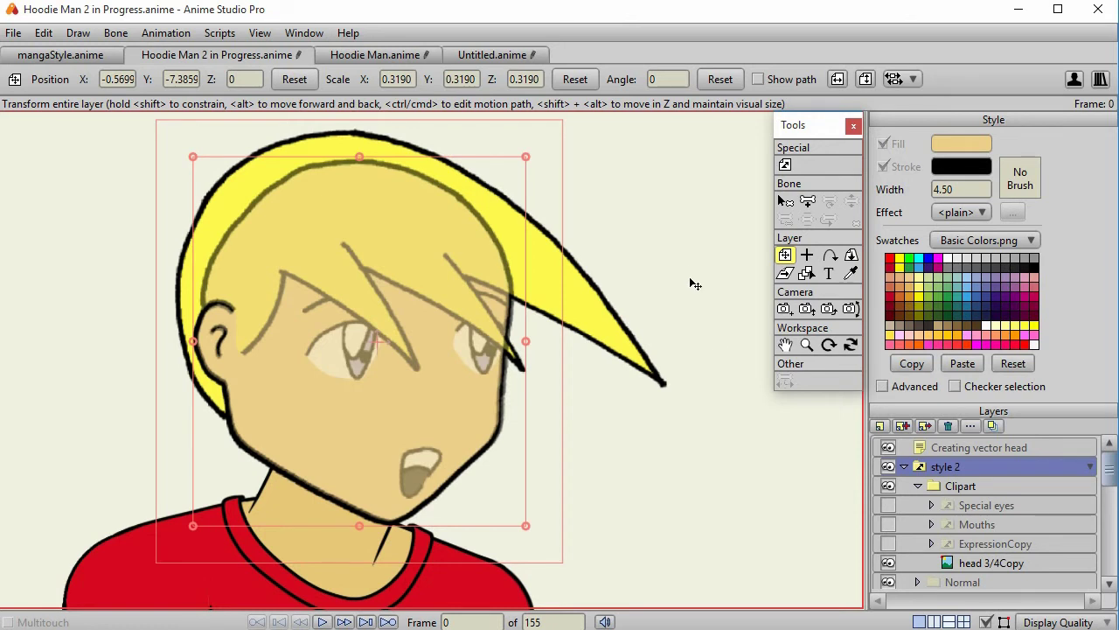
Hide the ExpressionCopy and head 3/4Copy layers, briefly checking the Mouths layer
{"action": "left_click", "coordinate": [904, 467]}
{"action": "left_click", "coordinate": [905, 467]}
{"action": "left_click", "coordinate": [887, 544]}
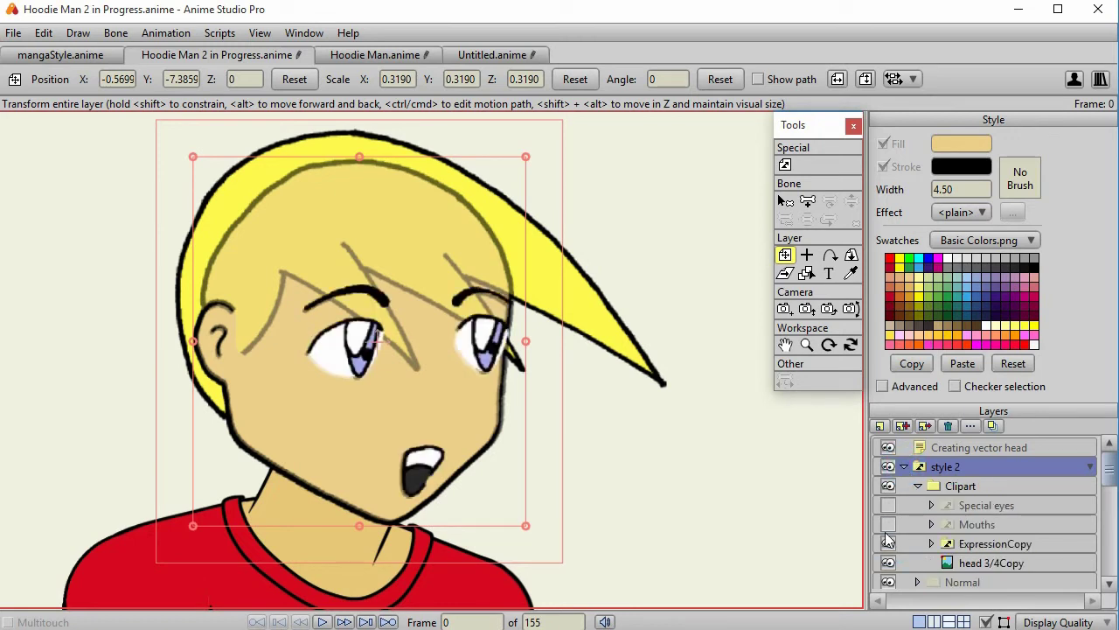
{"action": "left_click", "coordinate": [888, 544]}
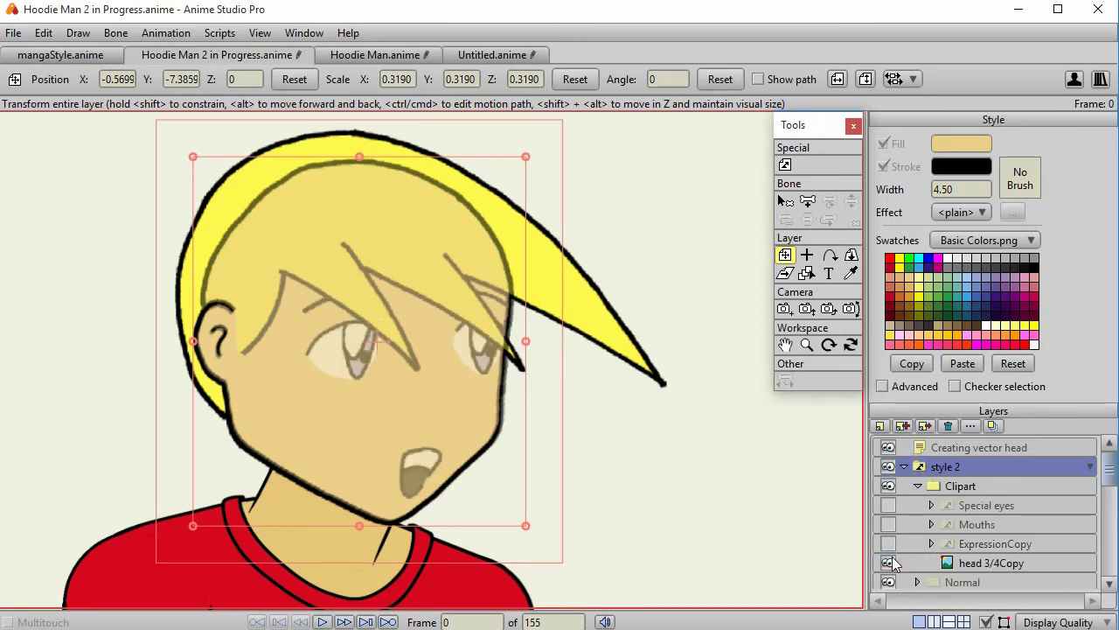
{"action": "left_click", "coordinate": [887, 563]}
{"action": "left_click", "coordinate": [888, 525]}
{"action": "left_click", "coordinate": [888, 524]}
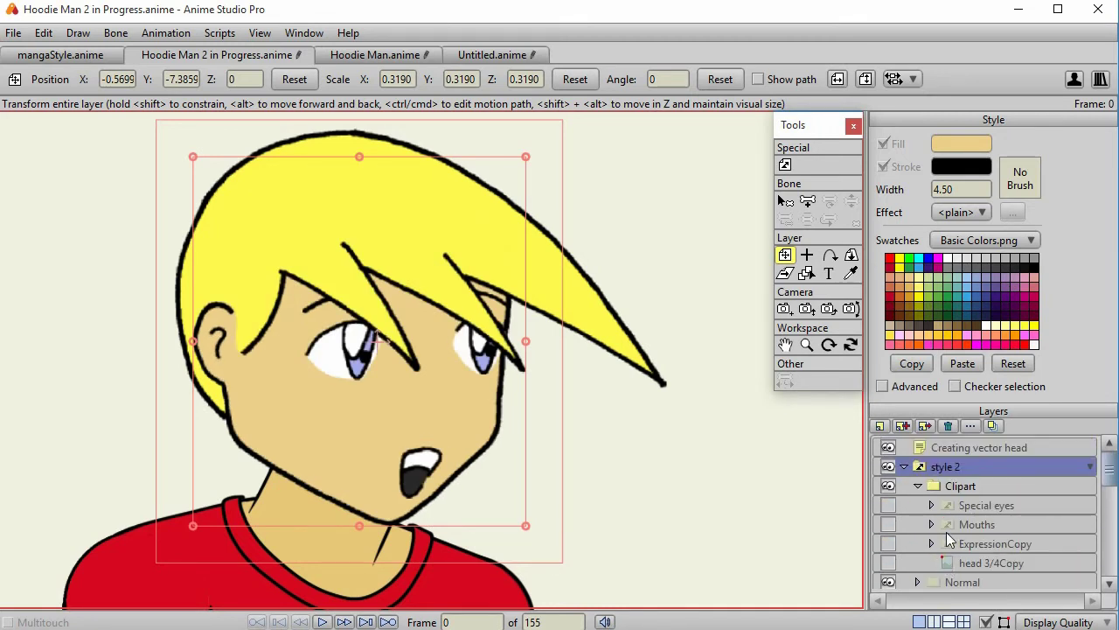
Hide the style layer's face details and the yellow Hair layer
{"action": "scroll", "coordinate": [949, 525], "scroll_direction": "down", "scroll_amount": 5}
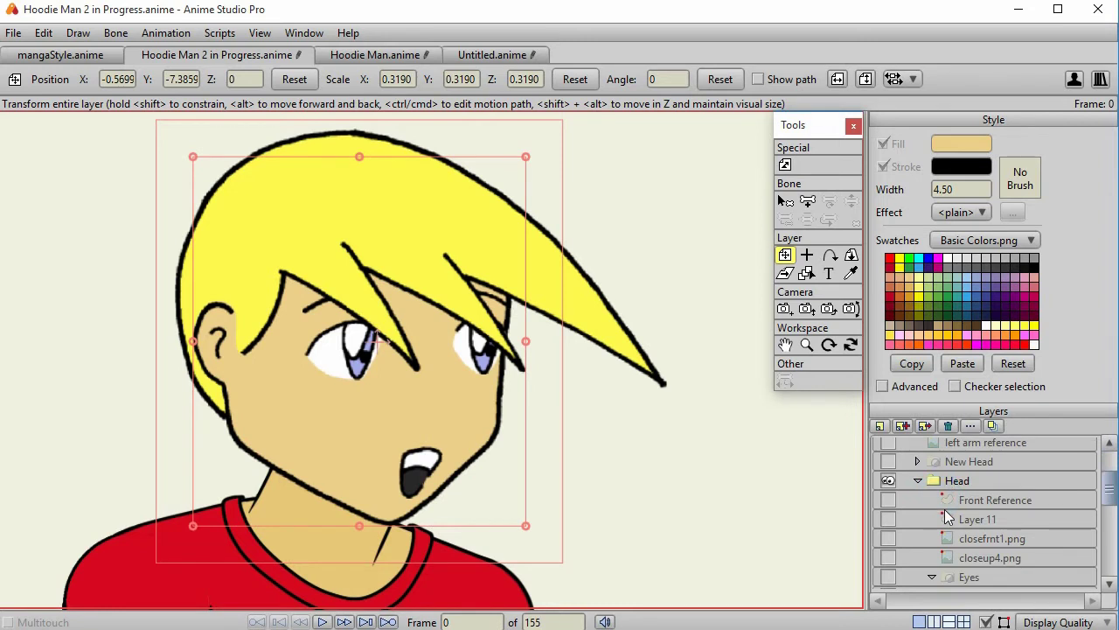
{"action": "scroll", "coordinate": [945, 512], "scroll_direction": "down", "scroll_amount": 8}
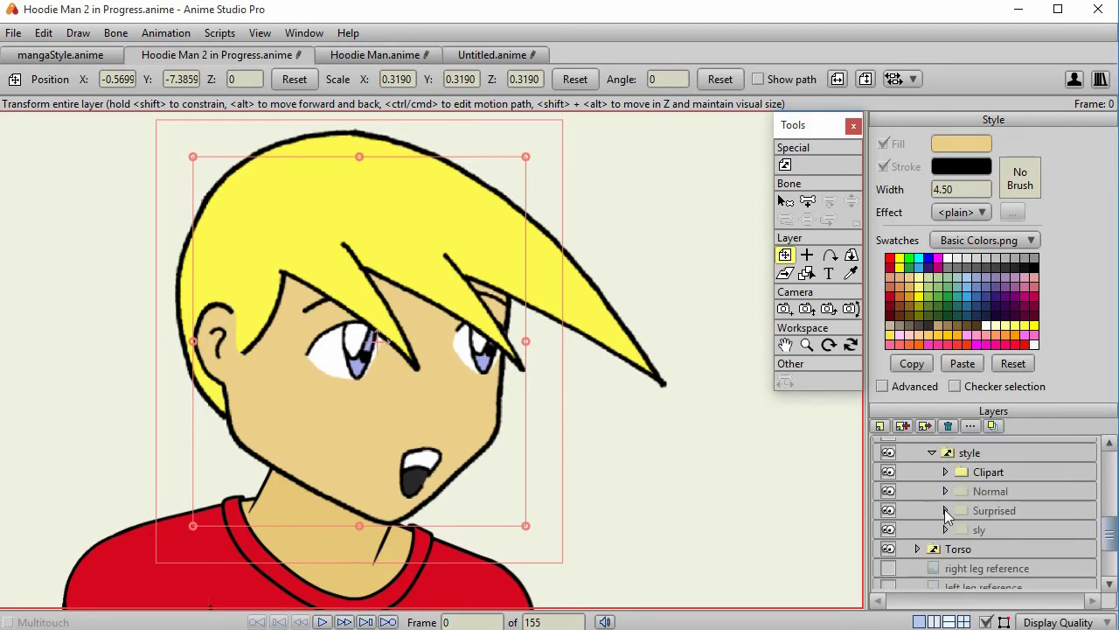
{"action": "left_click", "coordinate": [889, 454]}
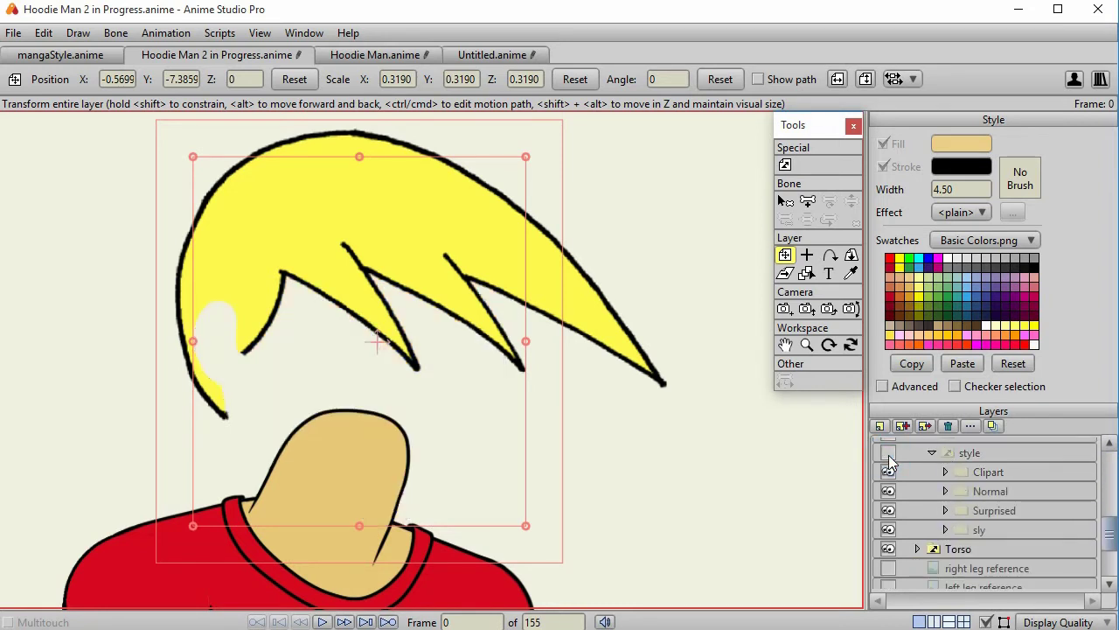
{"action": "scroll", "coordinate": [908, 471], "scroll_direction": "up", "scroll_amount": 3}
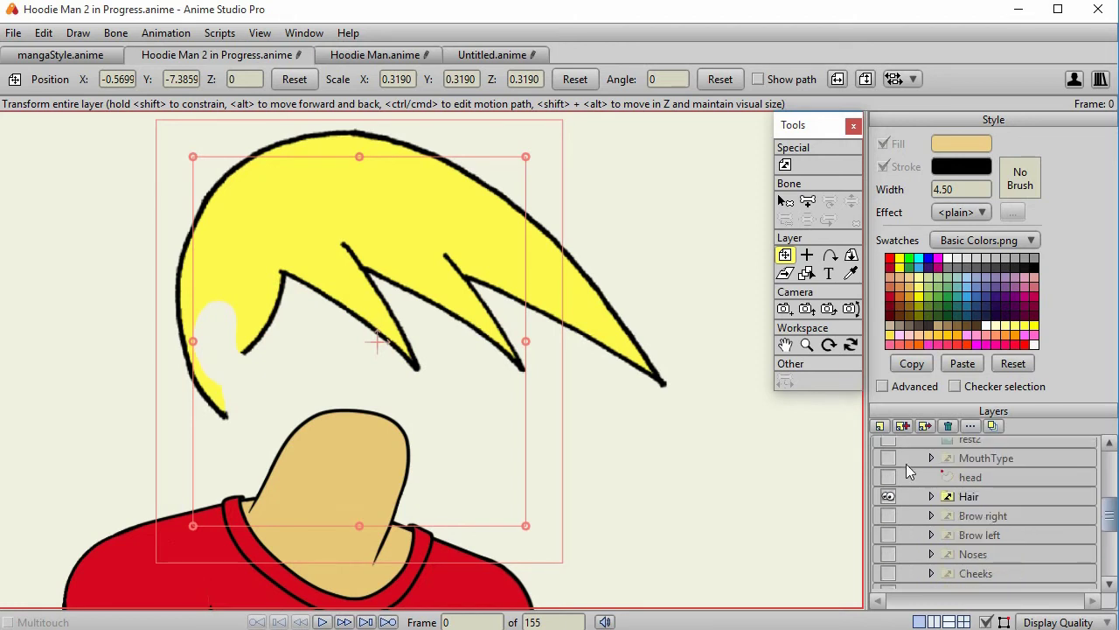
{"action": "left_click", "coordinate": [889, 496]}
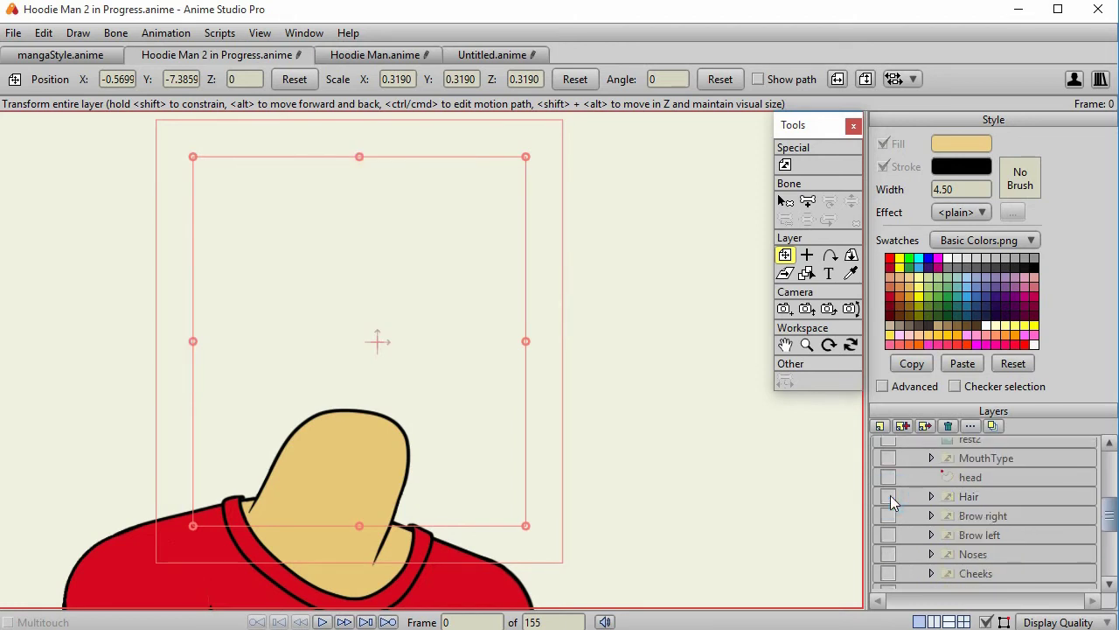
{"action": "scroll", "coordinate": [980, 485], "scroll_direction": "down", "scroll_amount": 3}
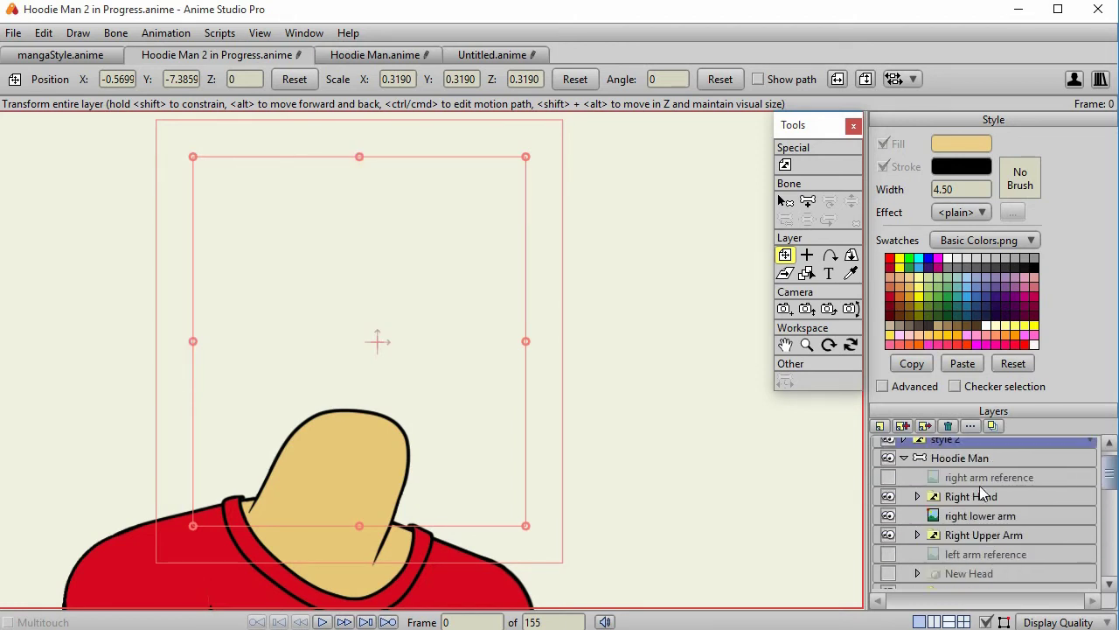
{"action": "scroll", "coordinate": [979, 488], "scroll_direction": "up", "scroll_amount": 1}
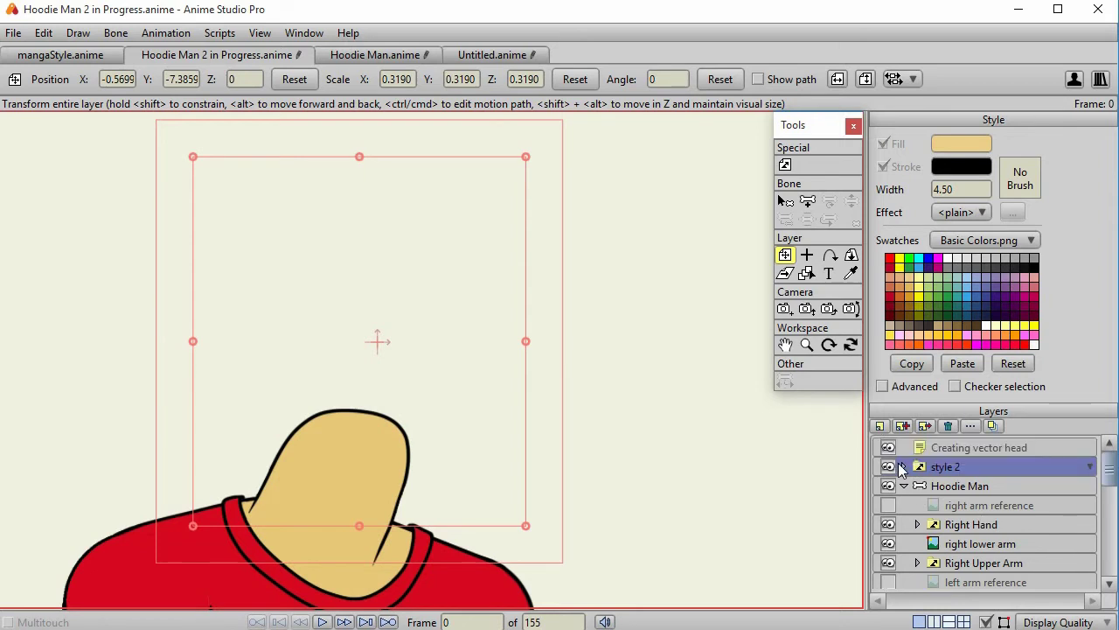
Show the bald head 3/4Copy drawing and select the Head group's Front Reference layer
{"action": "left_click", "coordinate": [903, 468]}
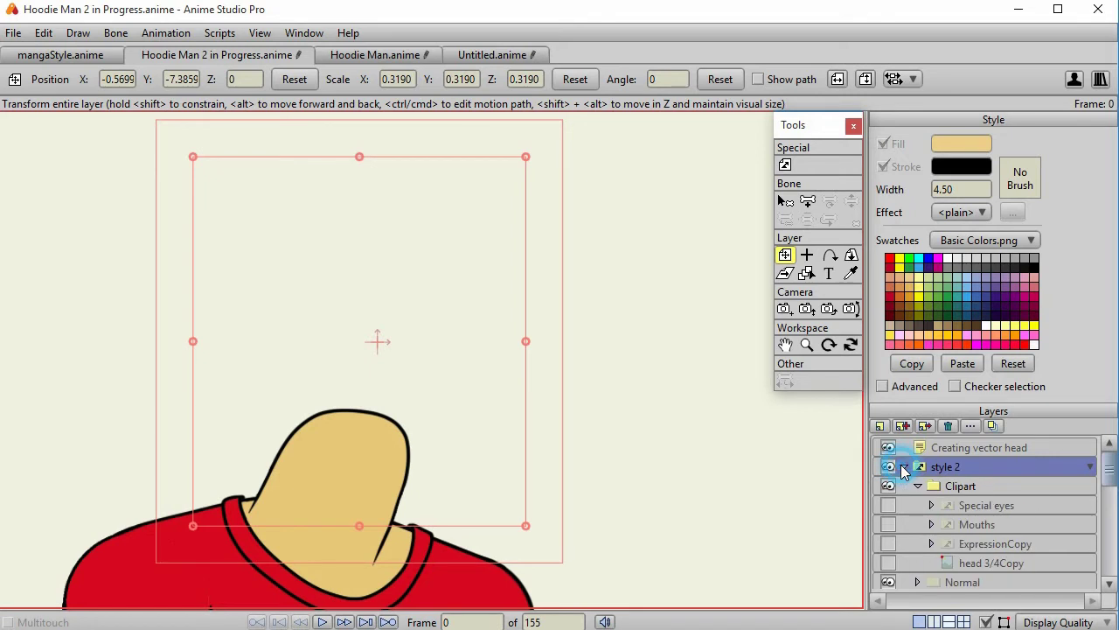
{"action": "left_click", "coordinate": [888, 563]}
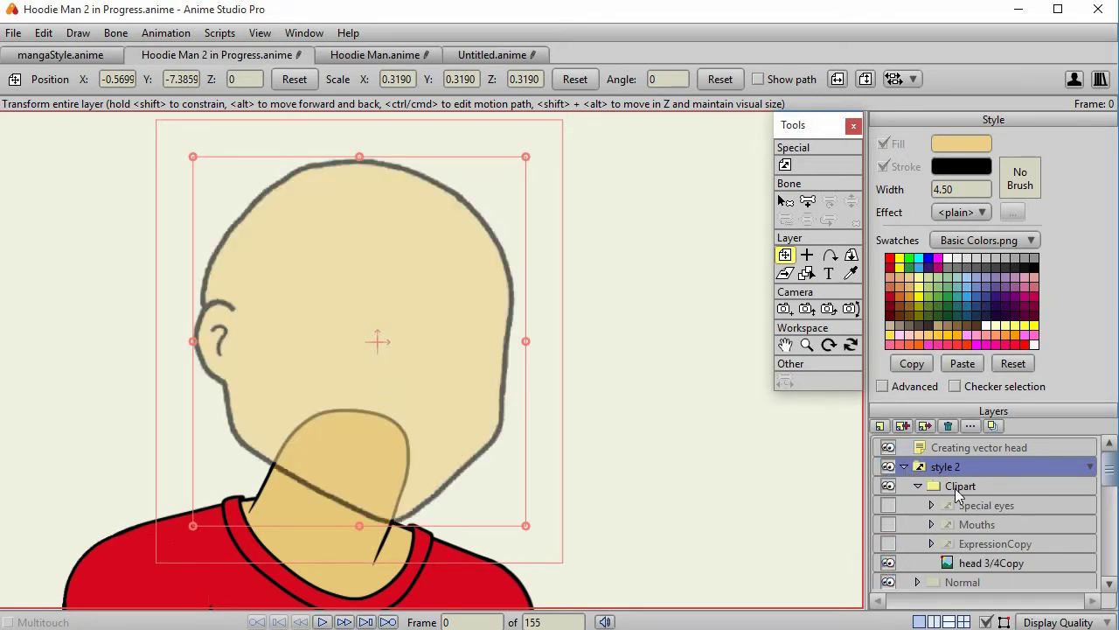
{"action": "scroll", "coordinate": [959, 488], "scroll_direction": "down", "scroll_amount": 5}
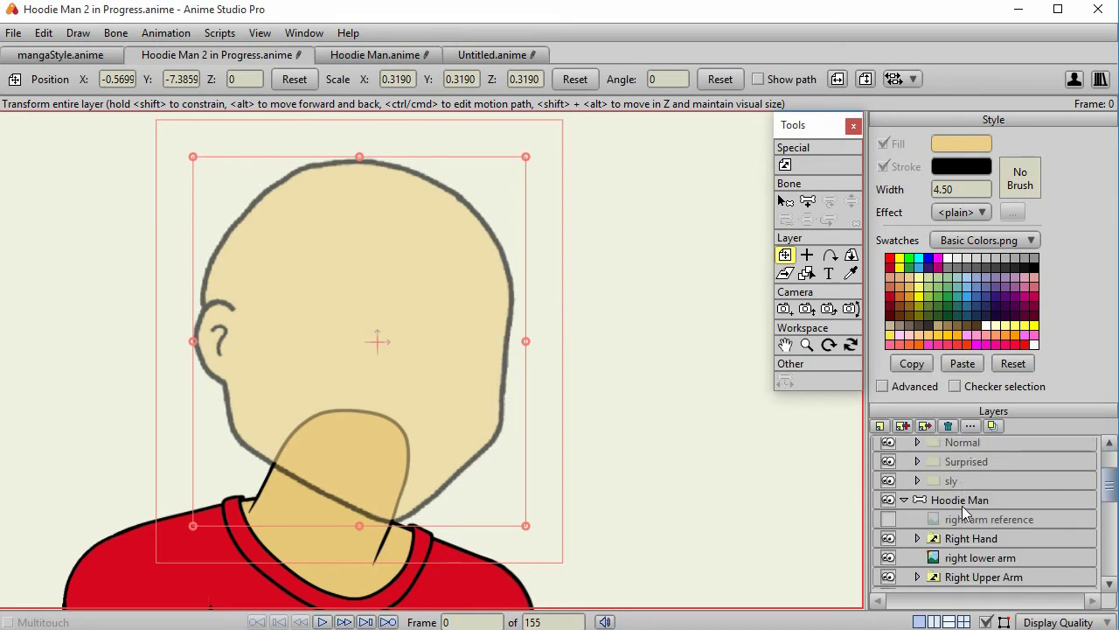
{"action": "scroll", "coordinate": [963, 507], "scroll_direction": "down", "scroll_amount": 2}
{"action": "scroll", "coordinate": [966, 511], "scroll_direction": "down", "scroll_amount": 2}
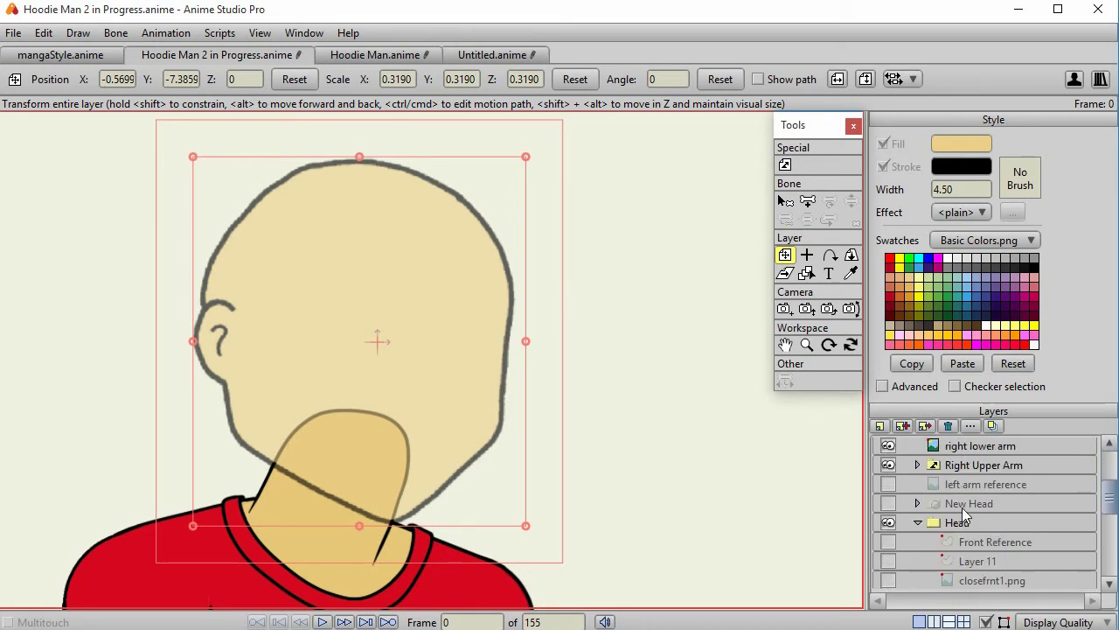
{"action": "scroll", "coordinate": [959, 507], "scroll_direction": "down", "scroll_amount": 1}
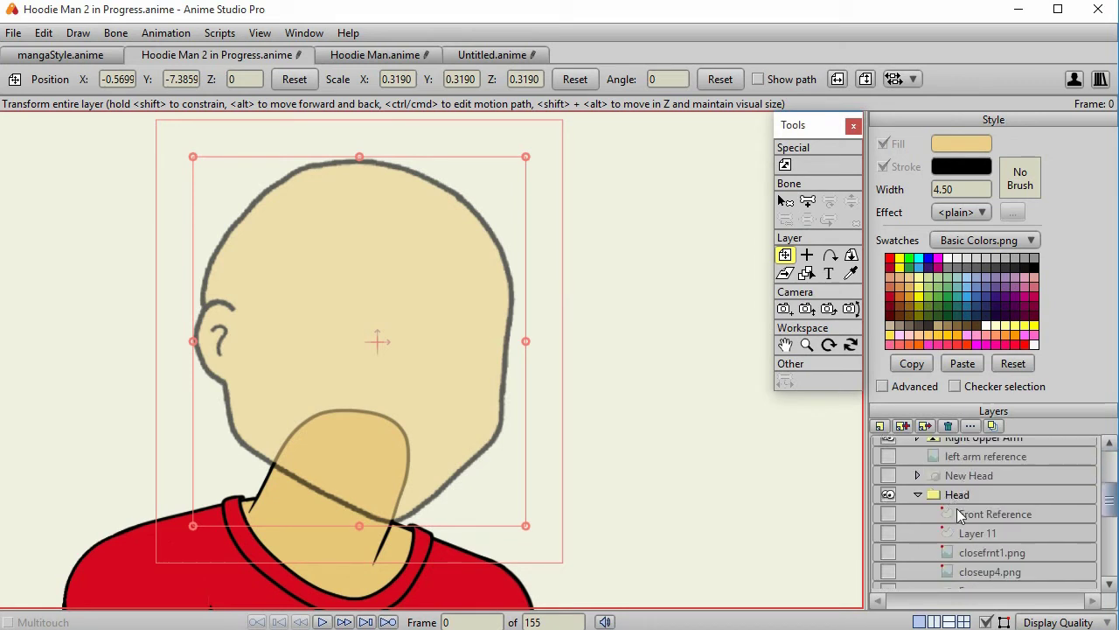
{"action": "left_click", "coordinate": [959, 514]}
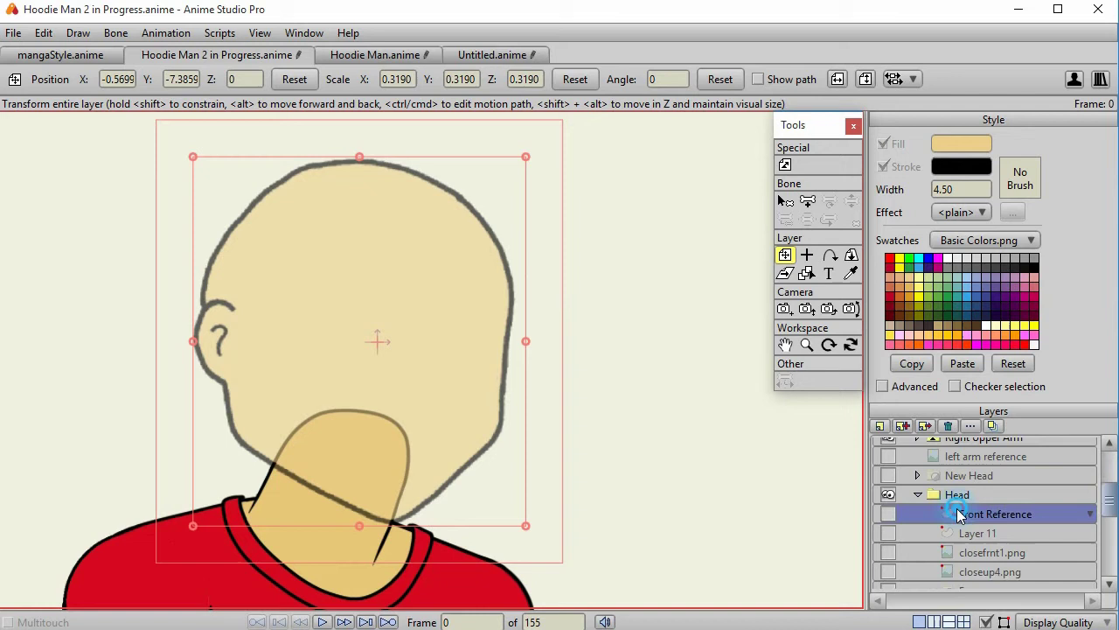
Add a new vector layer named 'head' above Front Reference
{"action": "left_click", "coordinate": [881, 426]}
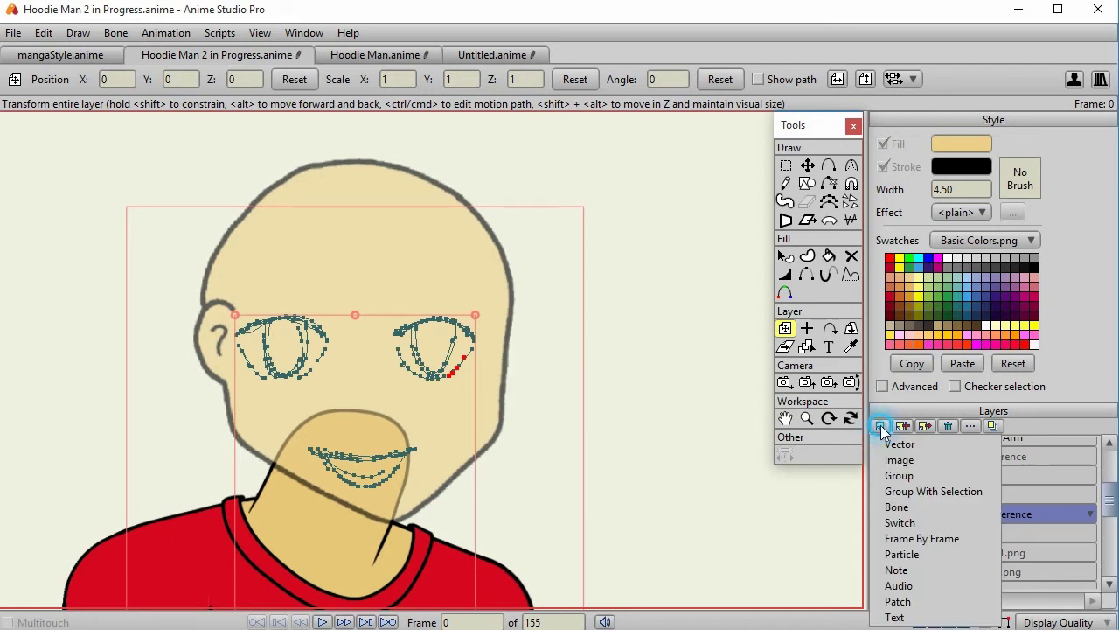
{"action": "left_click", "coordinate": [900, 443]}
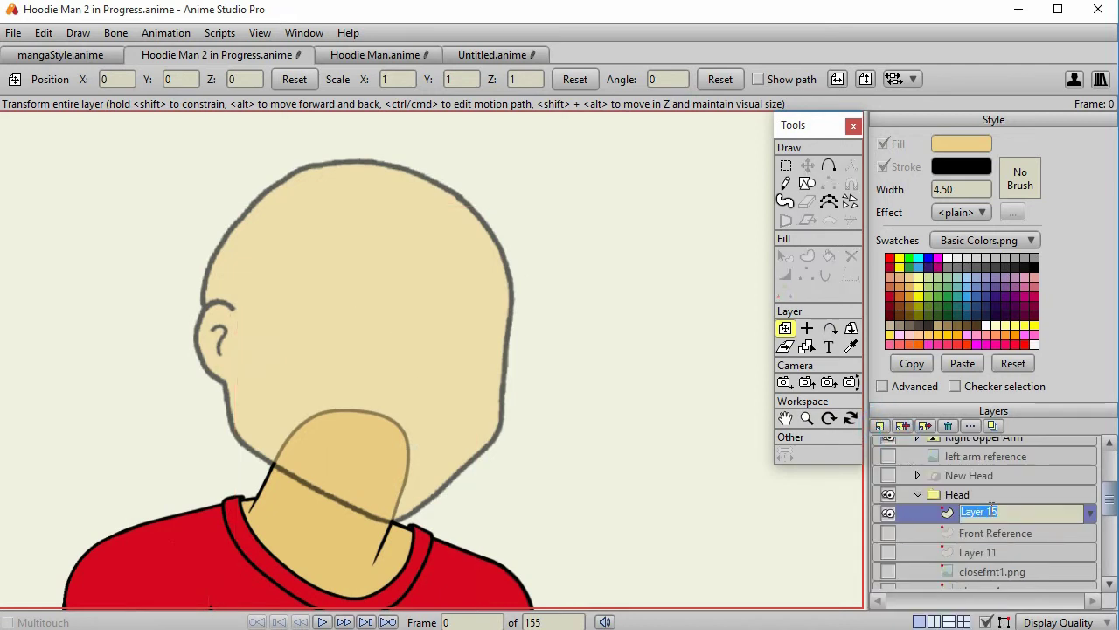
{"action": "type", "text": "head"}
{"action": "key", "text": "Return"}
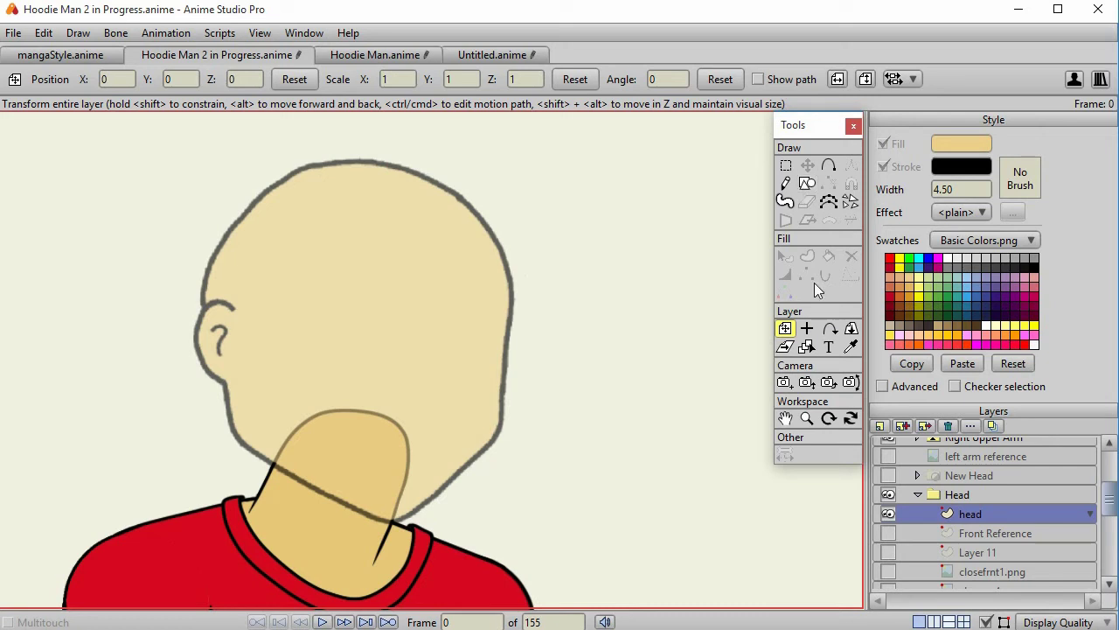
Draw a filled ellipse covering the head on the head layer and hide the old reference head
{"action": "key", "text": "f"}
{"action": "left_click", "coordinate": [808, 187]}
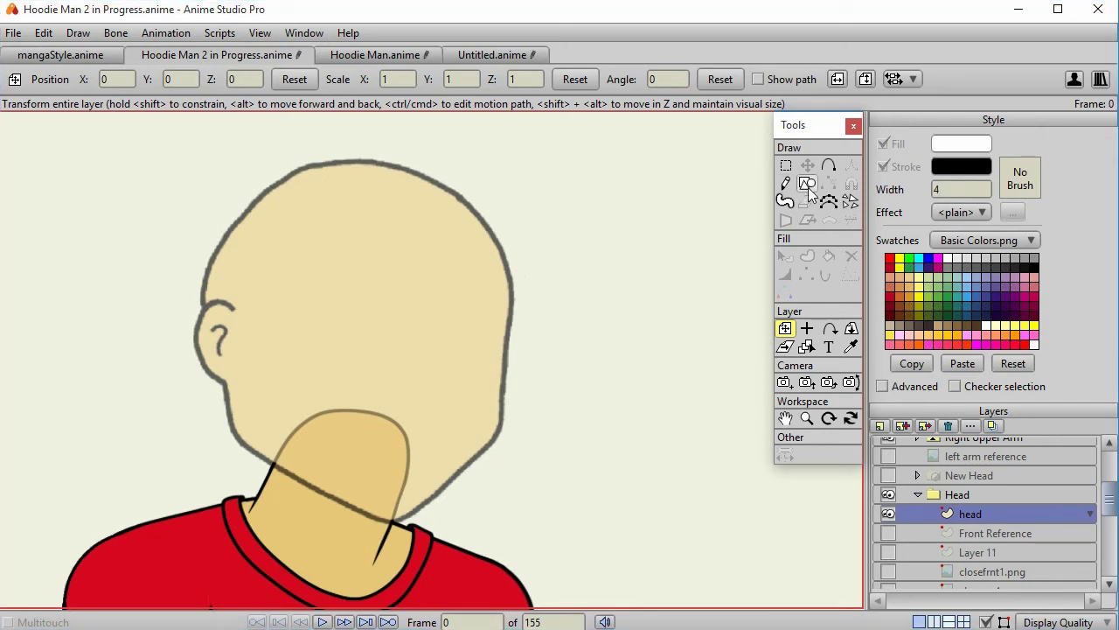
{"action": "left_click", "coordinate": [808, 187]}
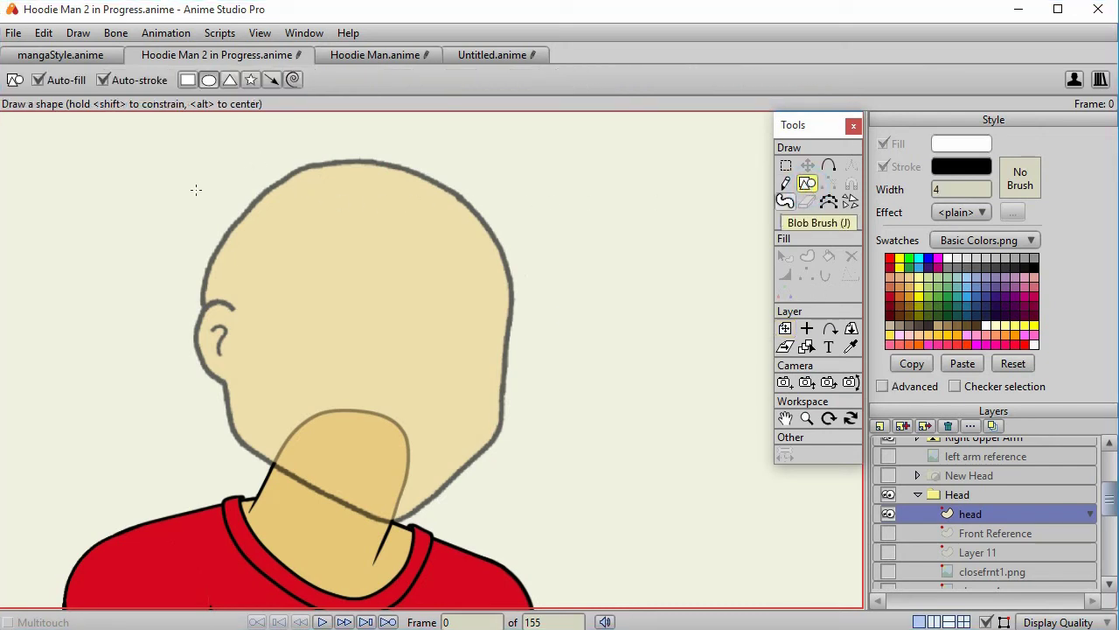
{"action": "mouse_move", "coordinate": [214, 163]}
{"action": "left_mouse_down"}
{"action": "mouse_move", "coordinate": [507, 473]}
{"action": "mouse_move", "coordinate": [510, 490]}
{"action": "left_mouse_up"}
{"action": "scroll", "coordinate": [881, 465], "scroll_direction": "up", "scroll_amount": 5}
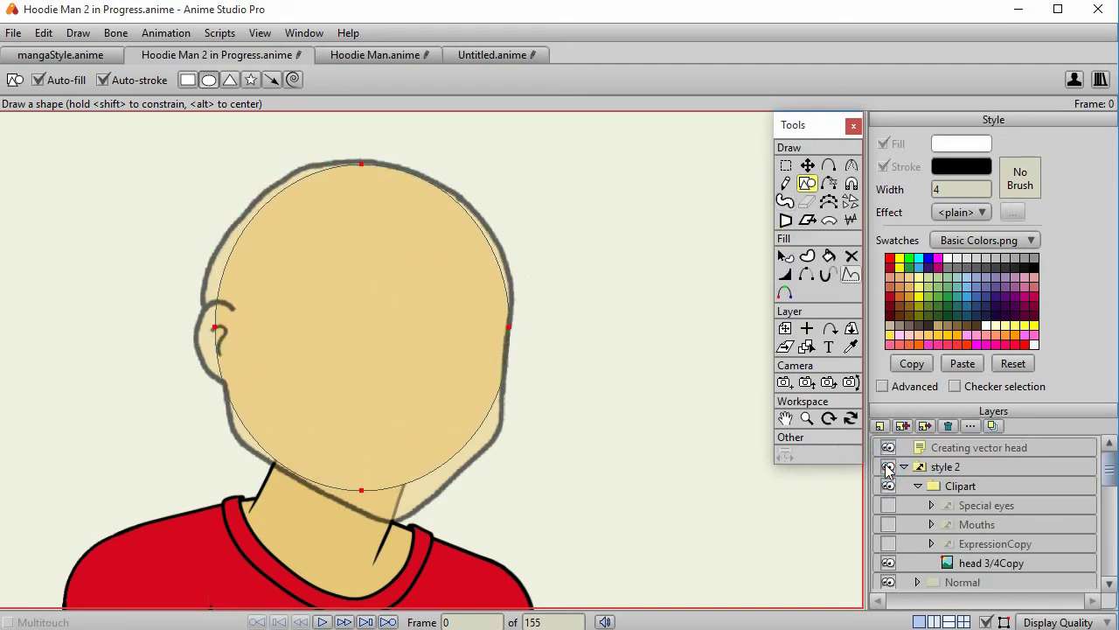
{"action": "left_click", "coordinate": [889, 467]}
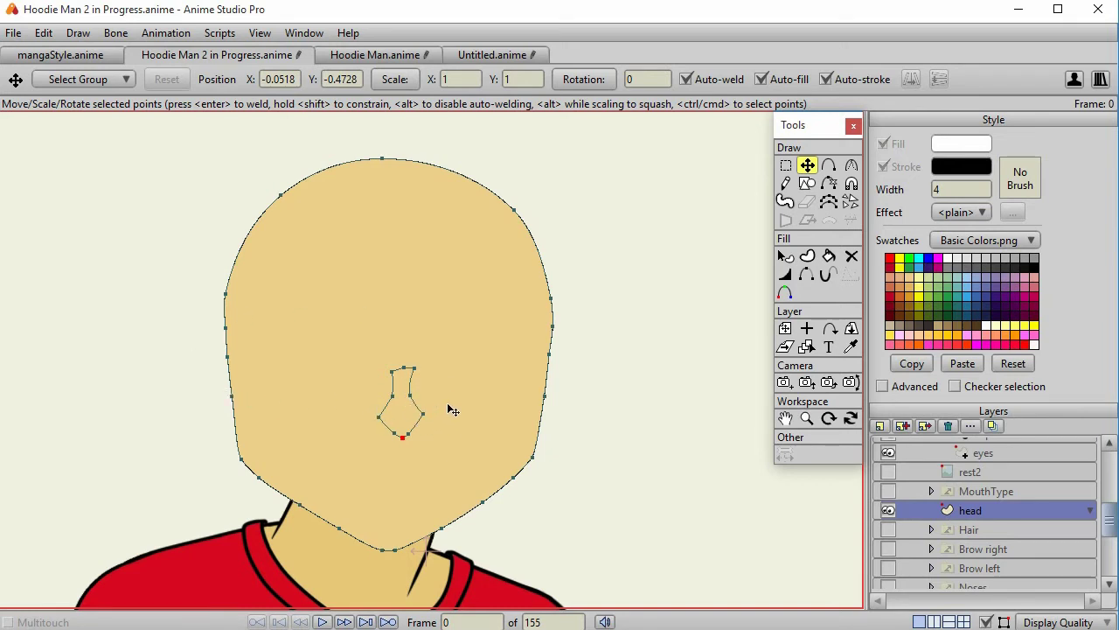
{"action": "scroll", "coordinate": [452, 409], "scroll_direction": "up", "scroll_amount": 3}
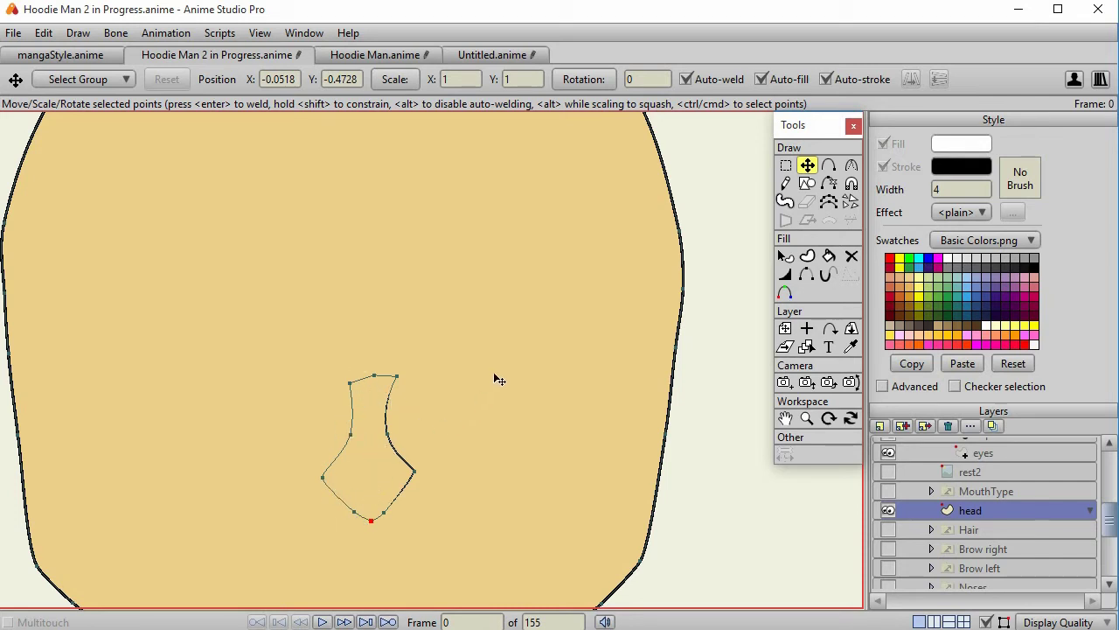
{"action": "scroll", "coordinate": [493, 372], "scroll_direction": "down", "scroll_amount": 5}
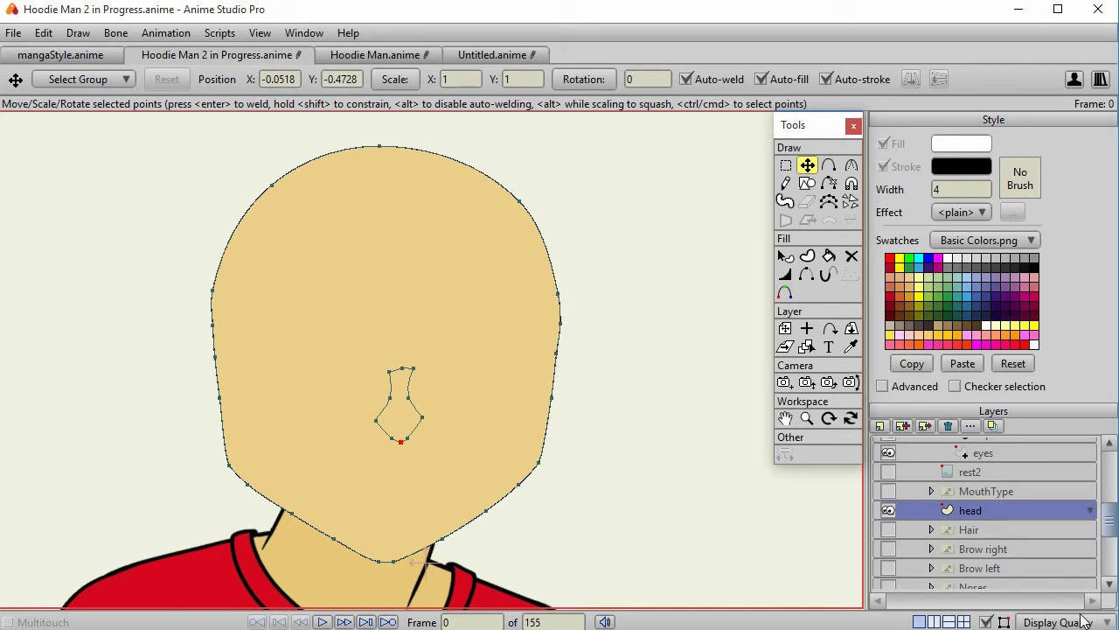
Switch Display Quality to outlines without fills, then turn shape fills back on
{"action": "left_click", "coordinate": [1084, 621]}
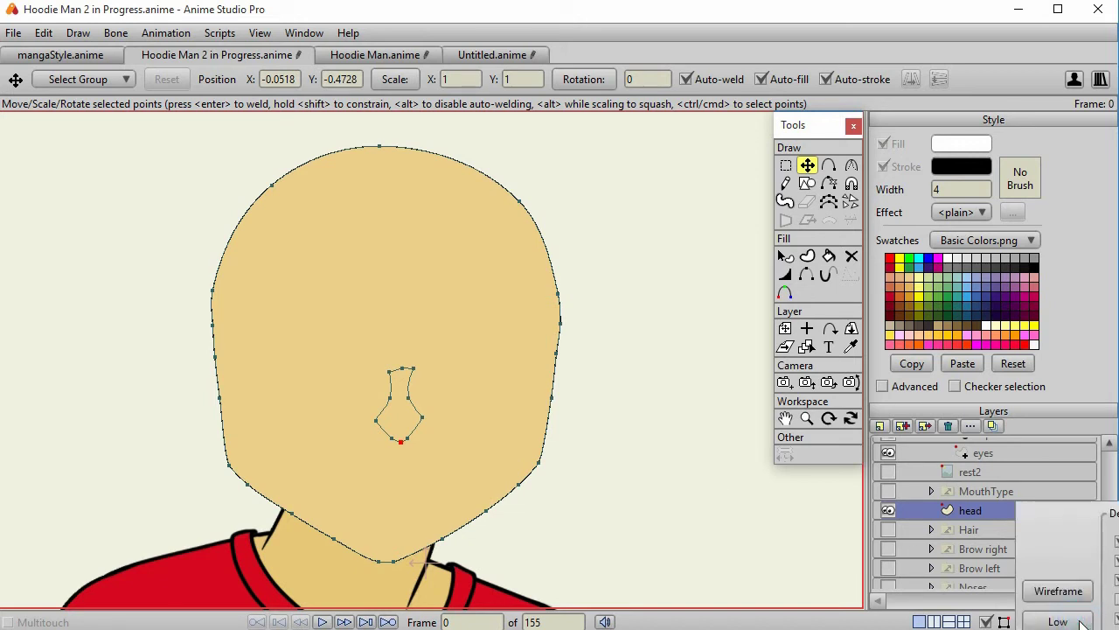
{"action": "left_click", "coordinate": [1111, 559]}
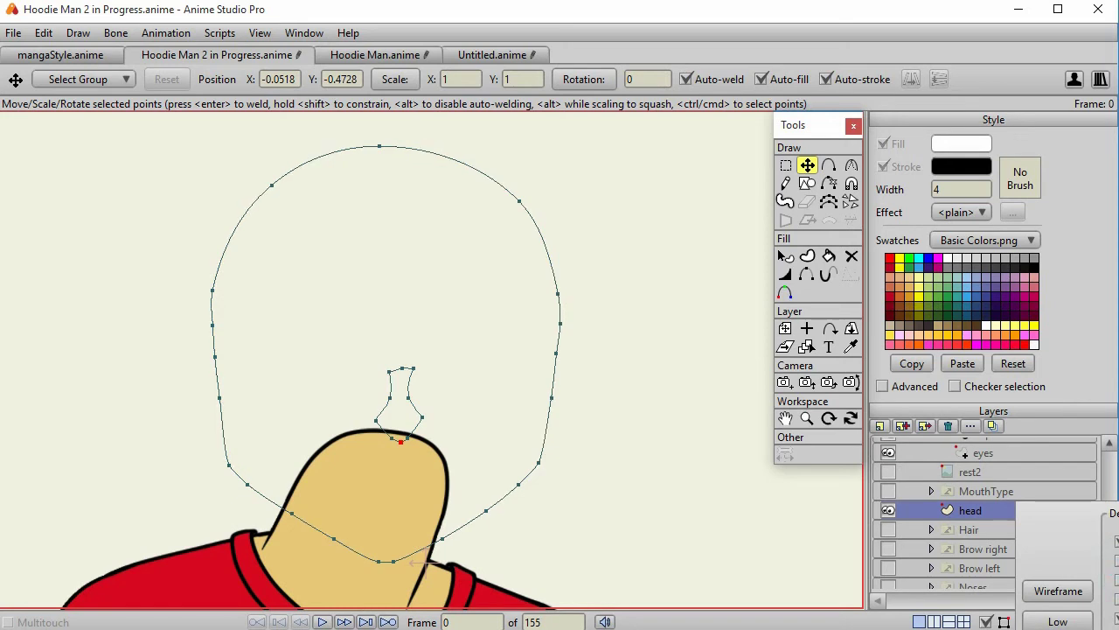
{"action": "left_click", "coordinate": [1112, 561]}
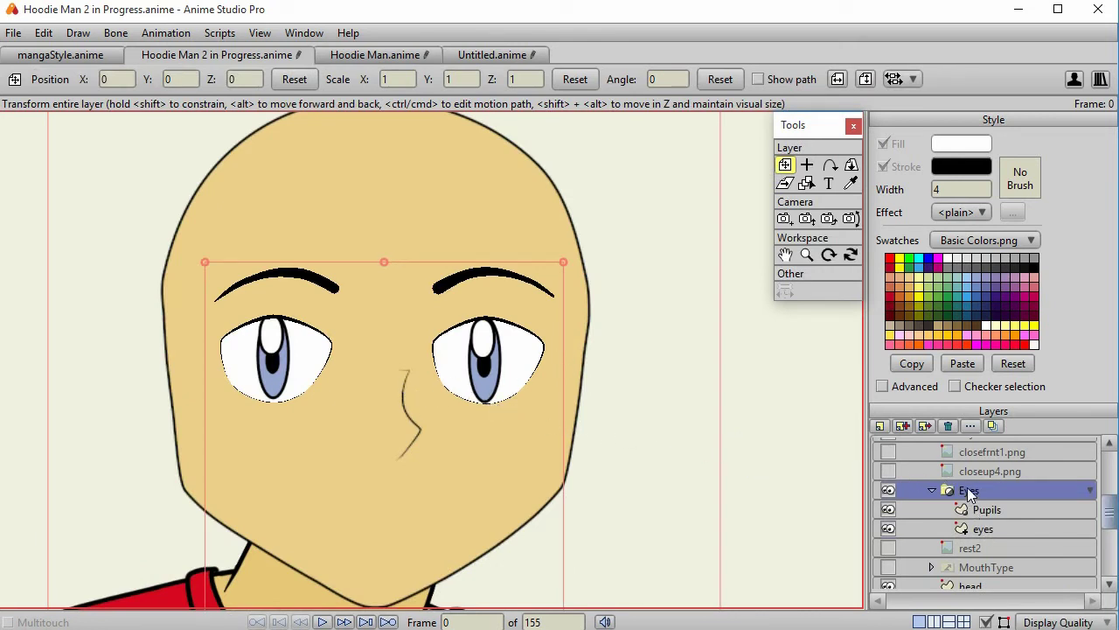
Inspect the points on the eyes and Pupils layers, ending back on eyes
{"action": "left_click", "coordinate": [980, 530]}
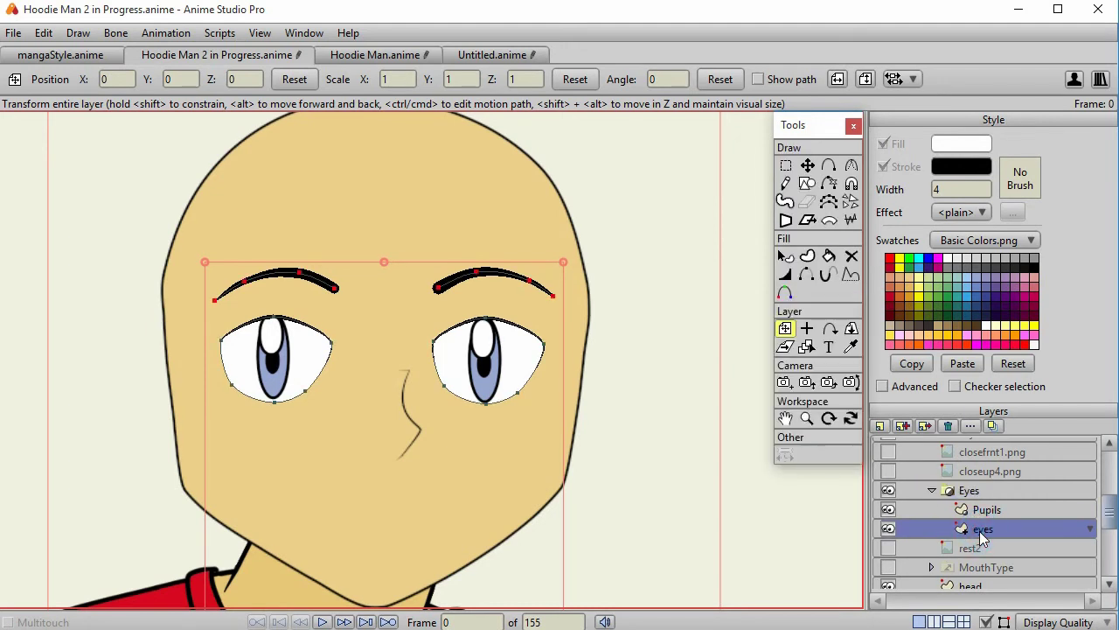
{"action": "left_click", "coordinate": [986, 516]}
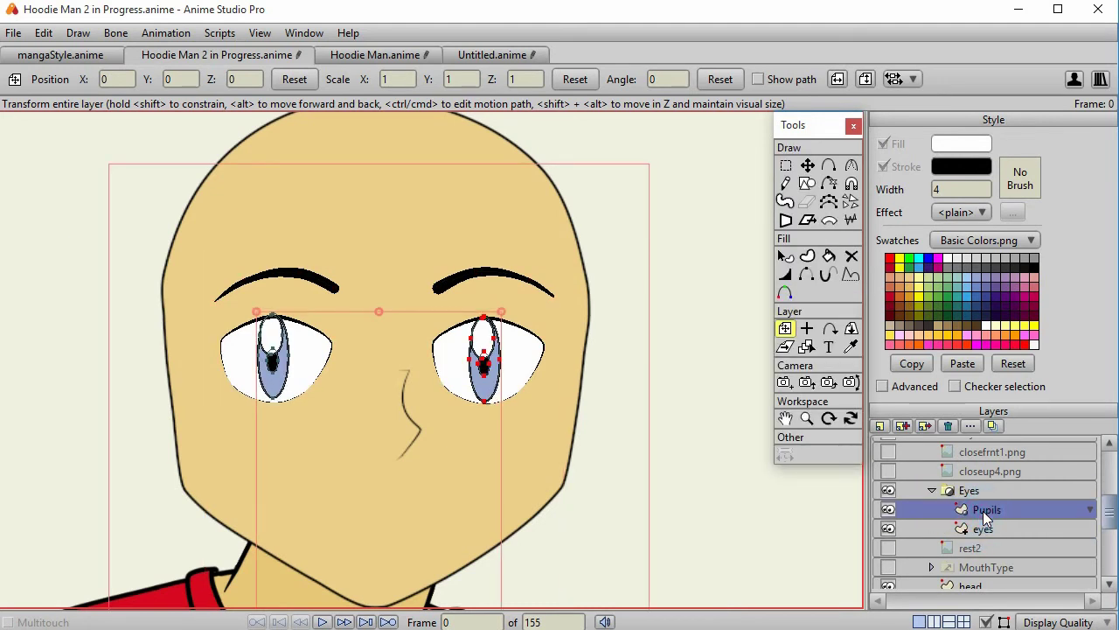
{"action": "left_click", "coordinate": [995, 525]}
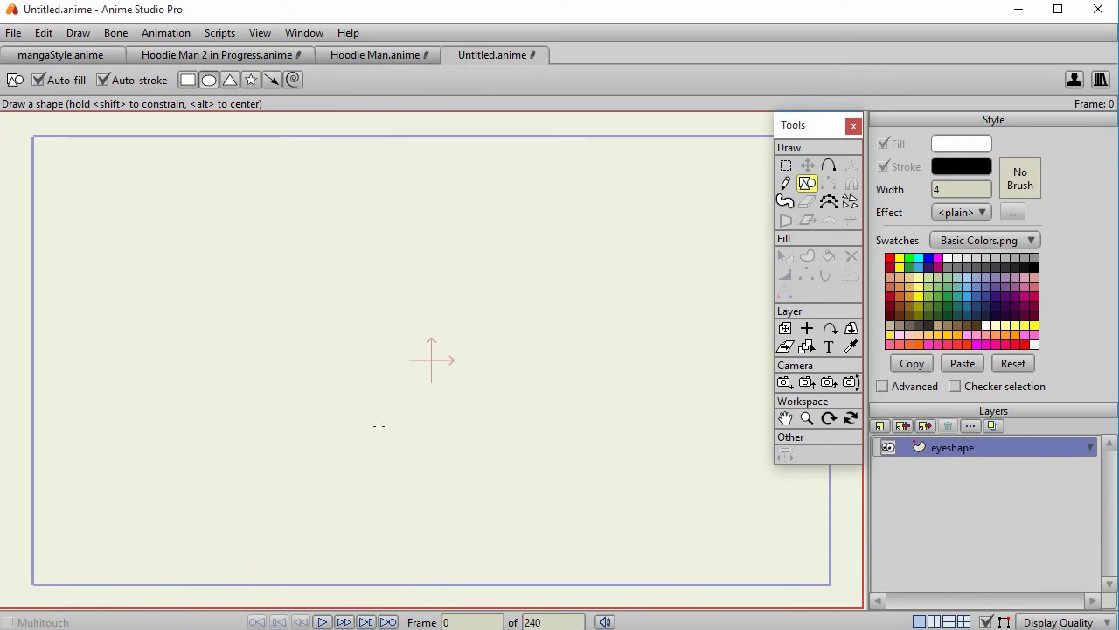
Draw a wide white eye oval on eyeshape and add a new vector layer above it
{"action": "left_click_drag", "start_coordinate": [344, 299], "coordinate": [522, 383]}
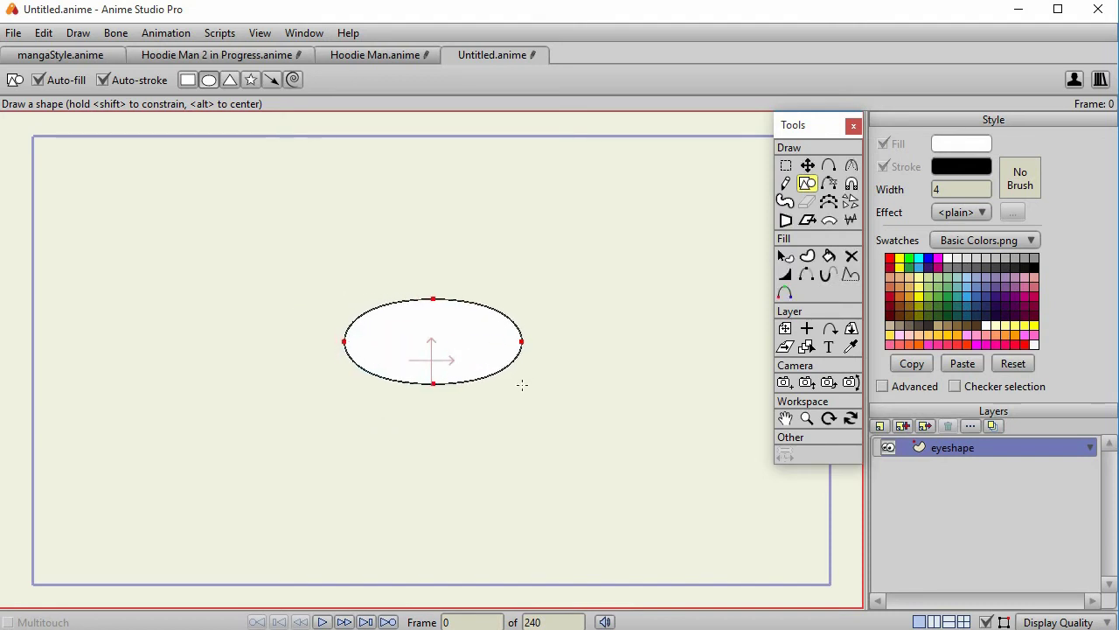
{"action": "left_click", "coordinate": [881, 425]}
{"action": "left_click", "coordinate": [902, 446]}
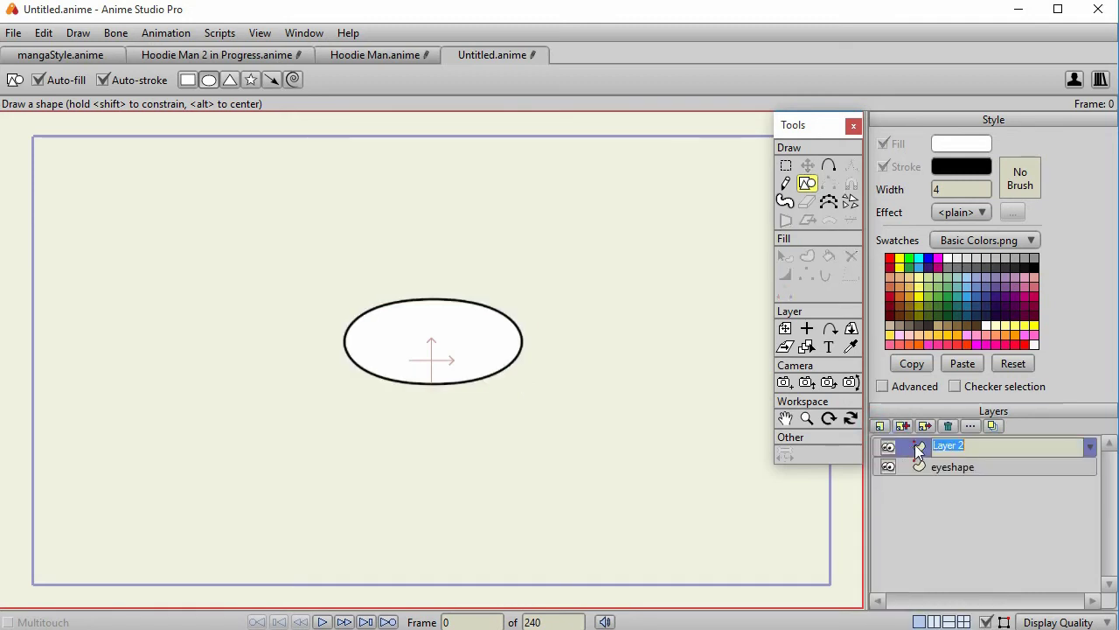
Name the layer Pupil, set Style 1 to Pupil, and draw an upright cyan oval over the eye
{"action": "type", "text": "Pupil"}
{"action": "key", "text": "Return"}
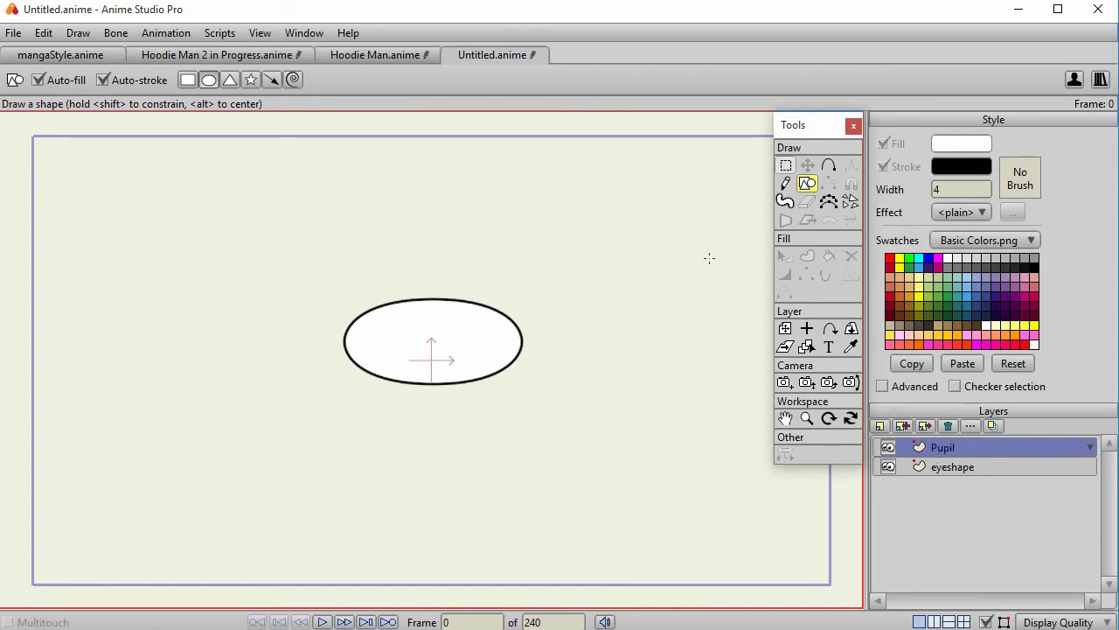
{"action": "left_click", "coordinate": [884, 387]}
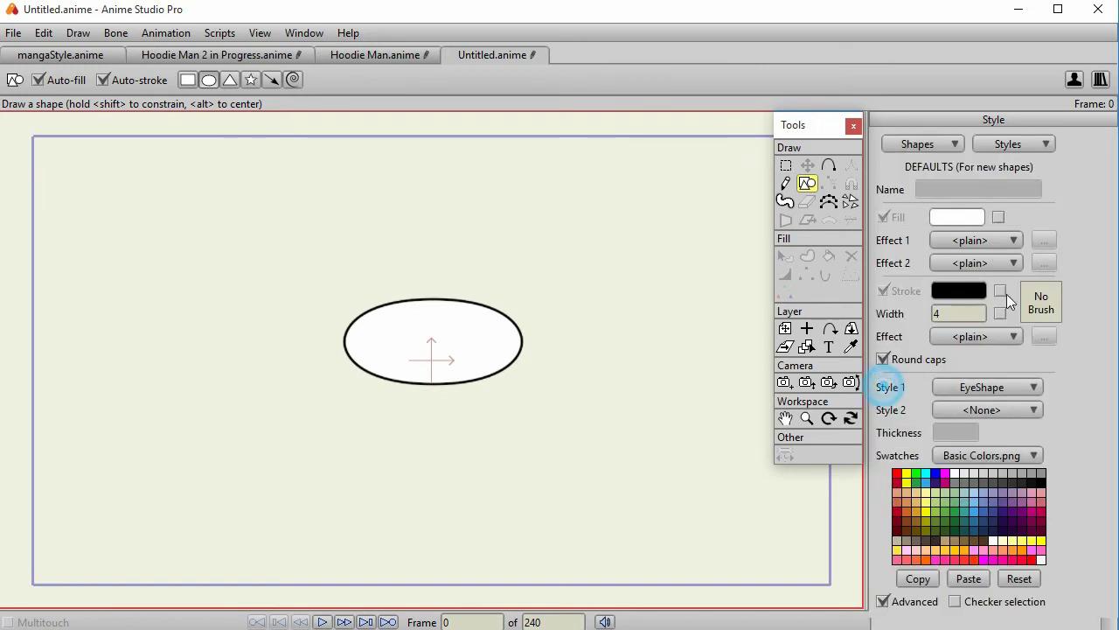
{"action": "left_click", "coordinate": [995, 388]}
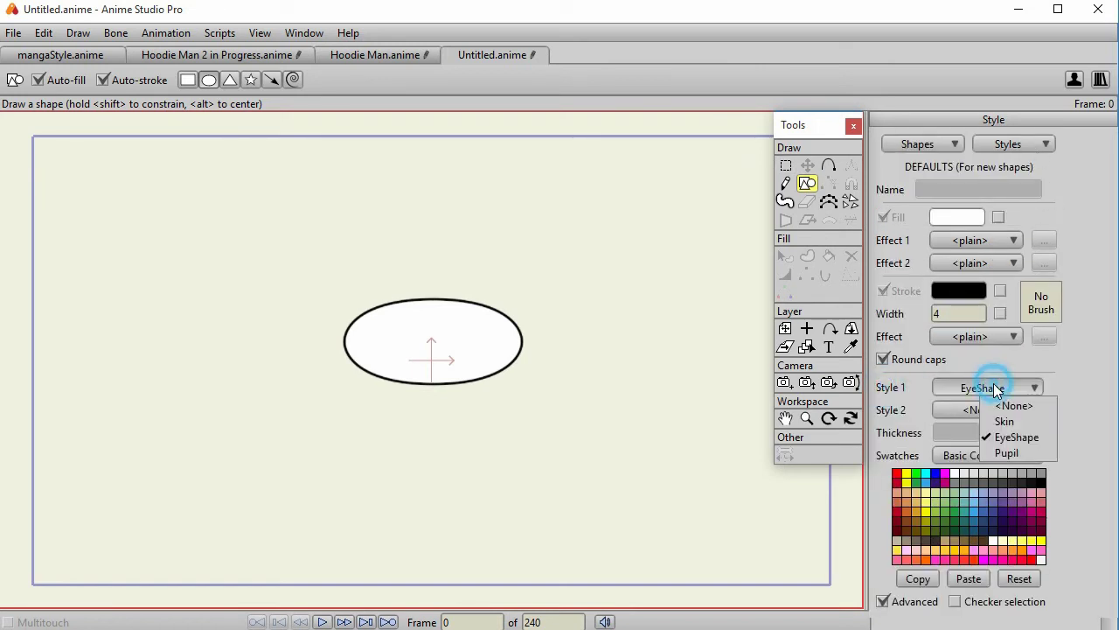
{"action": "left_click", "coordinate": [1007, 452]}
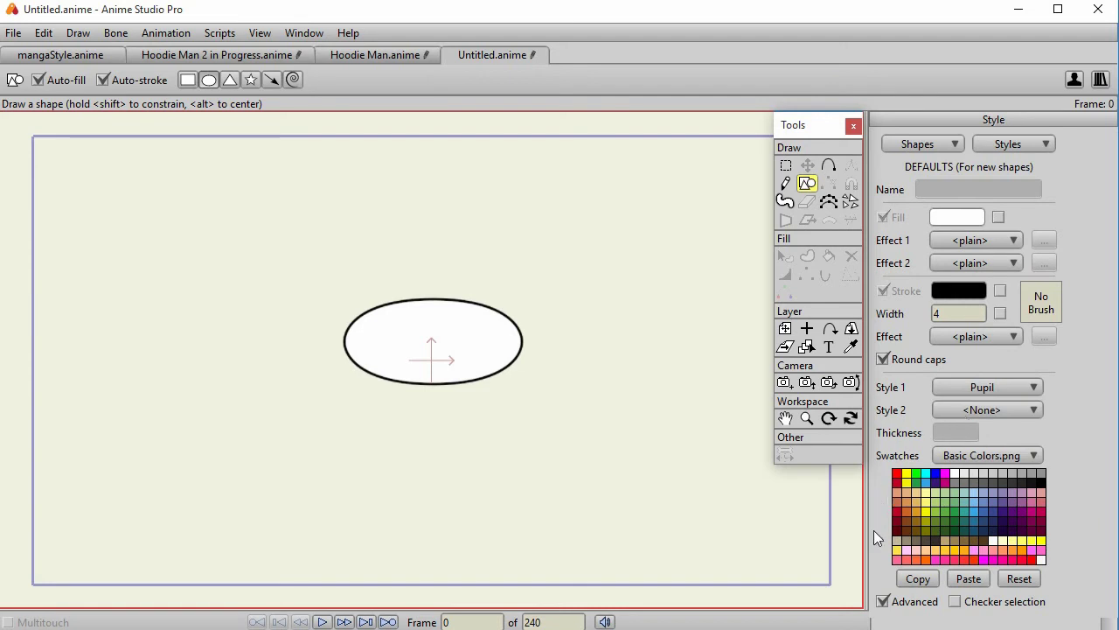
{"action": "left_click", "coordinate": [883, 602]}
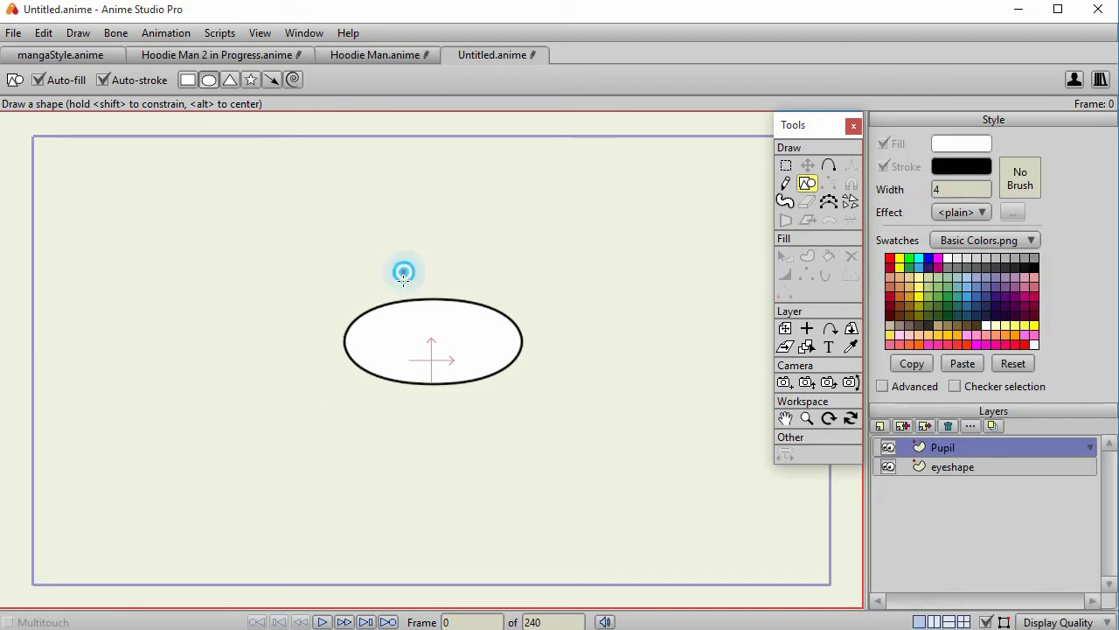
{"action": "mouse_move", "coordinate": [402, 270]}
{"action": "left_mouse_down"}
{"action": "mouse_move", "coordinate": [432, 377]}
{"action": "mouse_move", "coordinate": [482, 393]}
{"action": "left_mouse_up"}
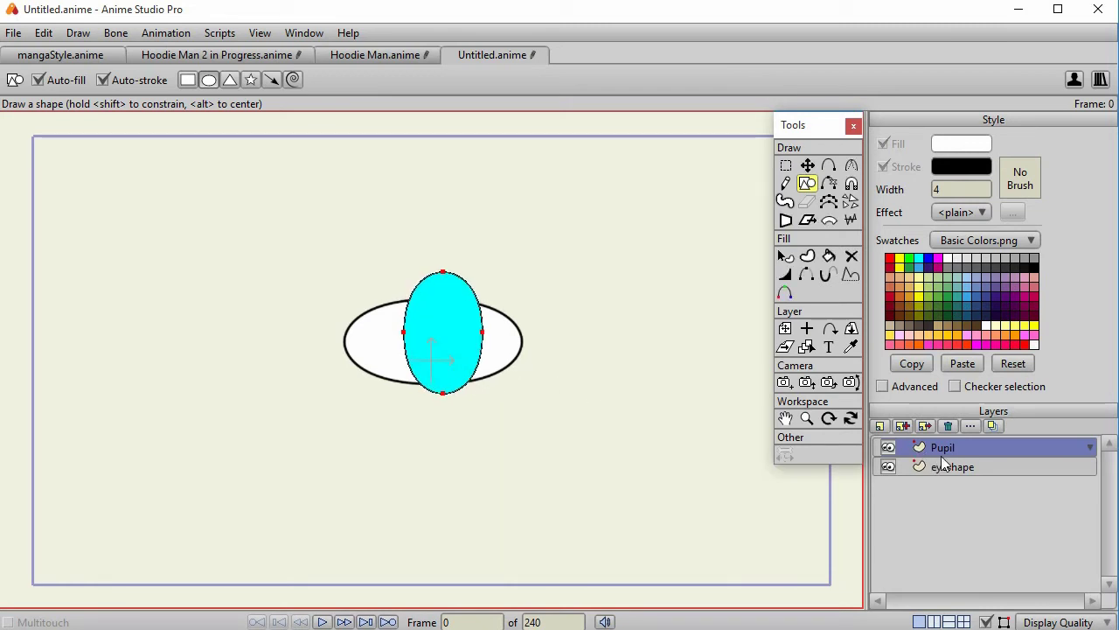
Group the Pupil and eyeshape layers into a new group named 'eyes'
{"action": "left_click", "coordinate": [963, 470], "text": "ctrl"}
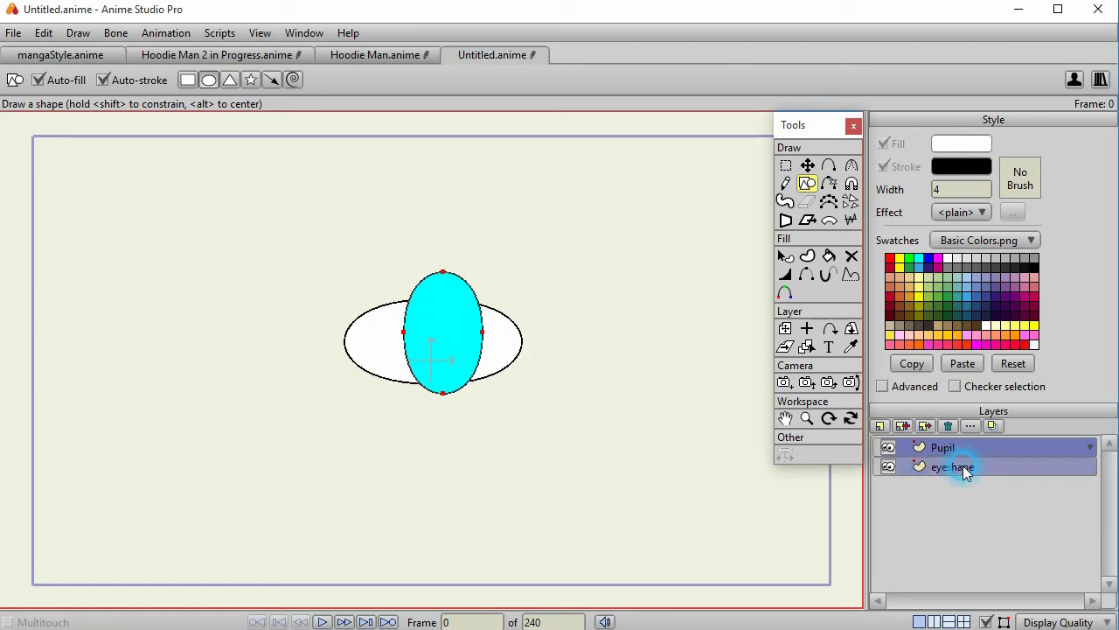
{"action": "left_click", "coordinate": [880, 427]}
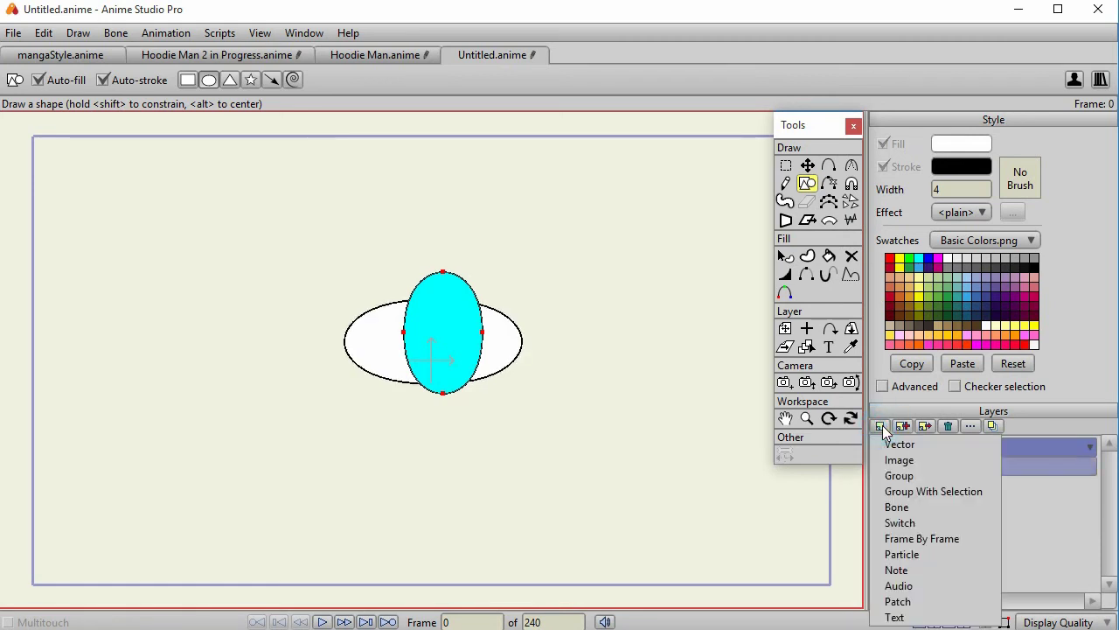
{"action": "left_click", "coordinate": [919, 491]}
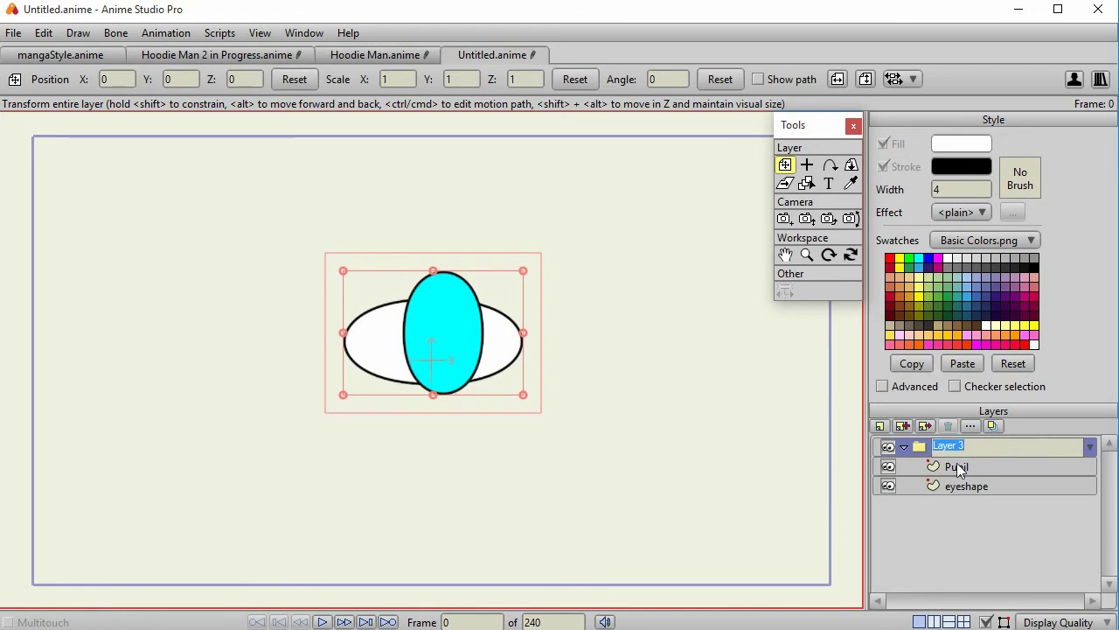
{"action": "type", "text": "eyes"}
{"action": "key", "text": "Return"}
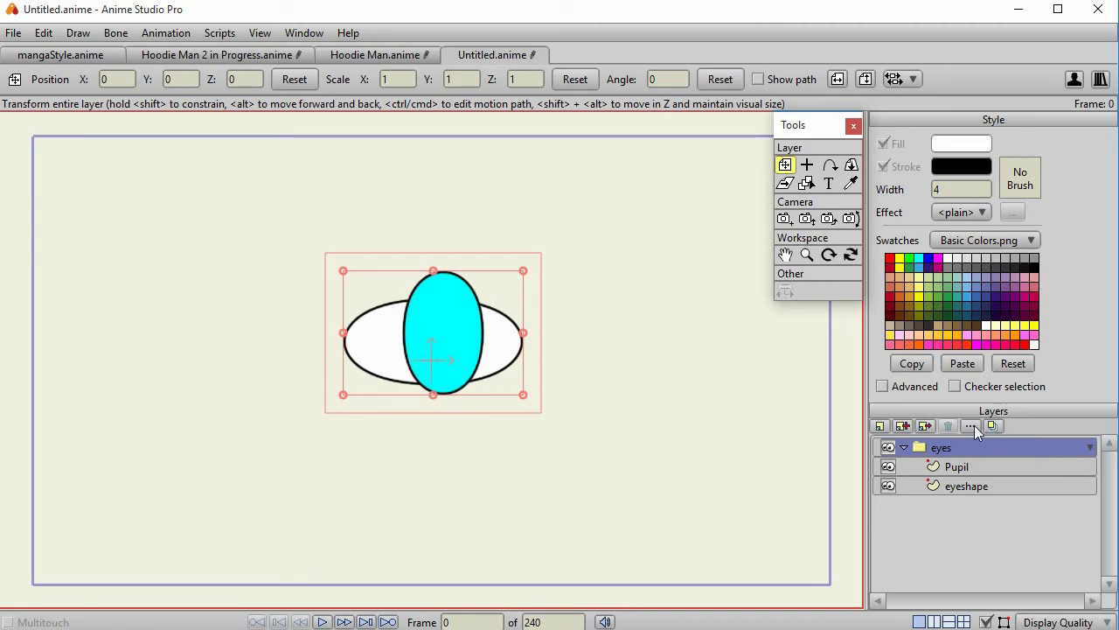
Set the eyes group mask to Hide all, and make eyeshape add to the mask with strokes excluded
{"action": "left_click", "coordinate": [973, 426]}
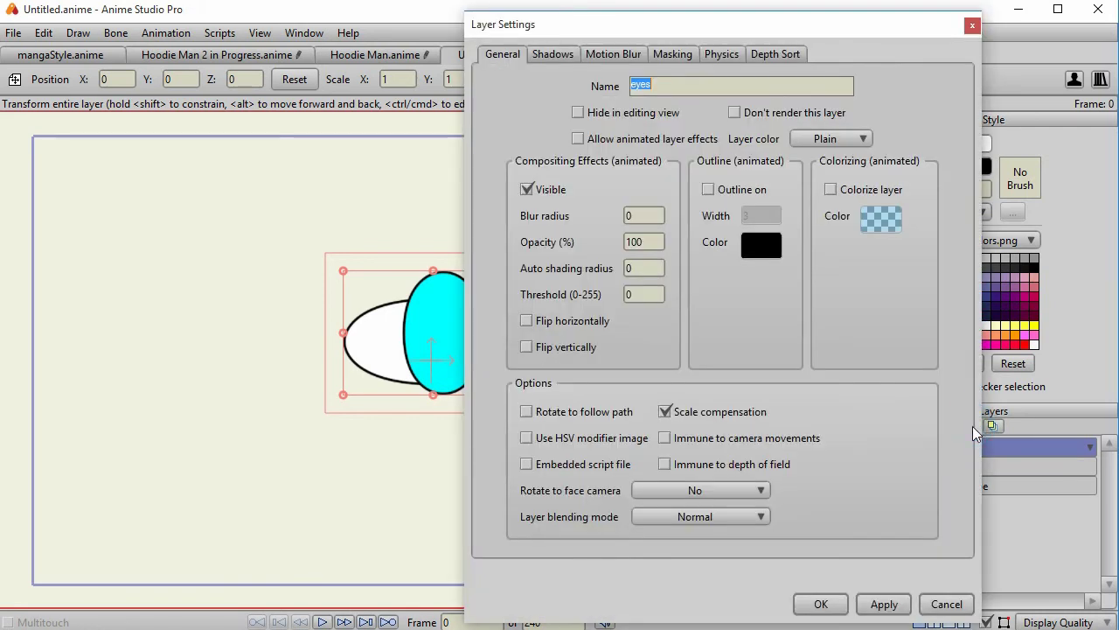
{"action": "left_click", "coordinate": [669, 55]}
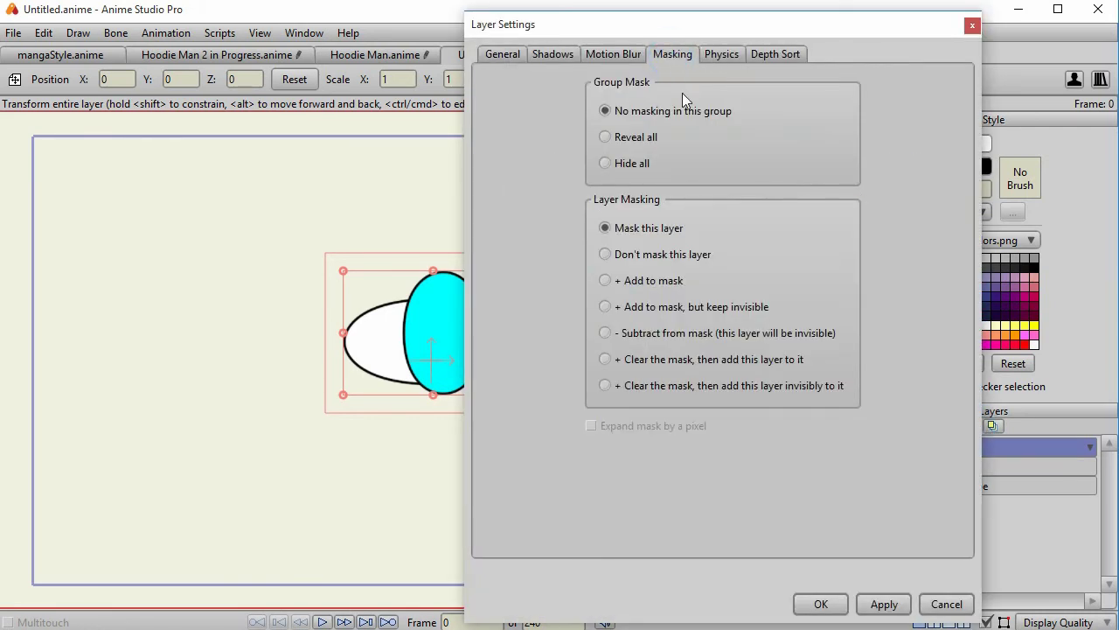
{"action": "left_click", "coordinate": [604, 161]}
{"action": "left_click", "coordinate": [885, 604]}
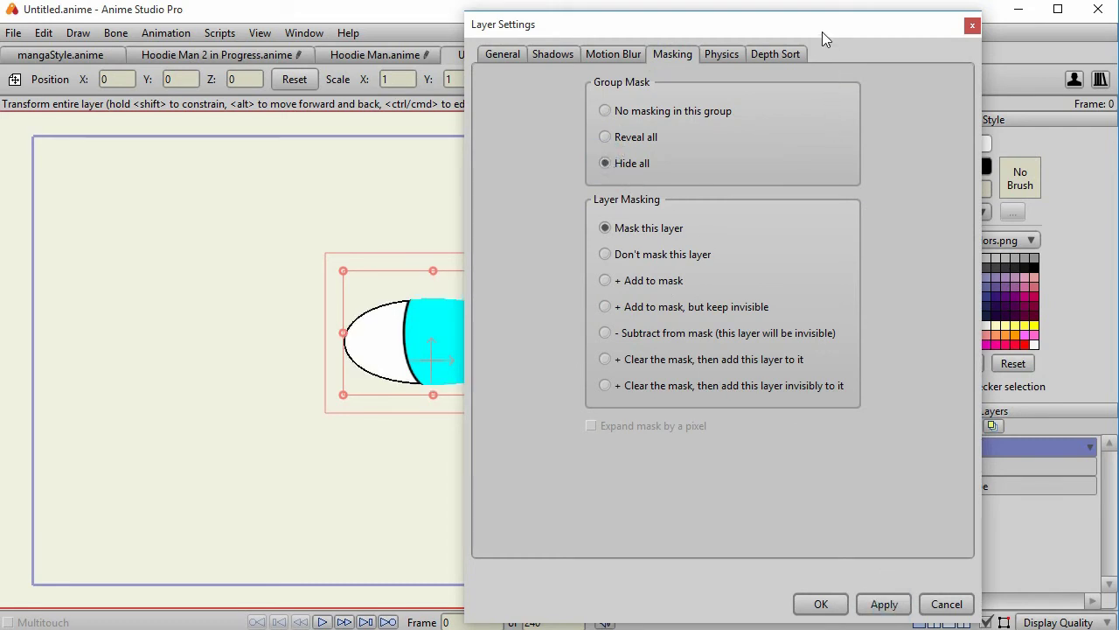
{"action": "left_click_drag", "start_coordinate": [822, 31], "coordinate": [693, 25]}
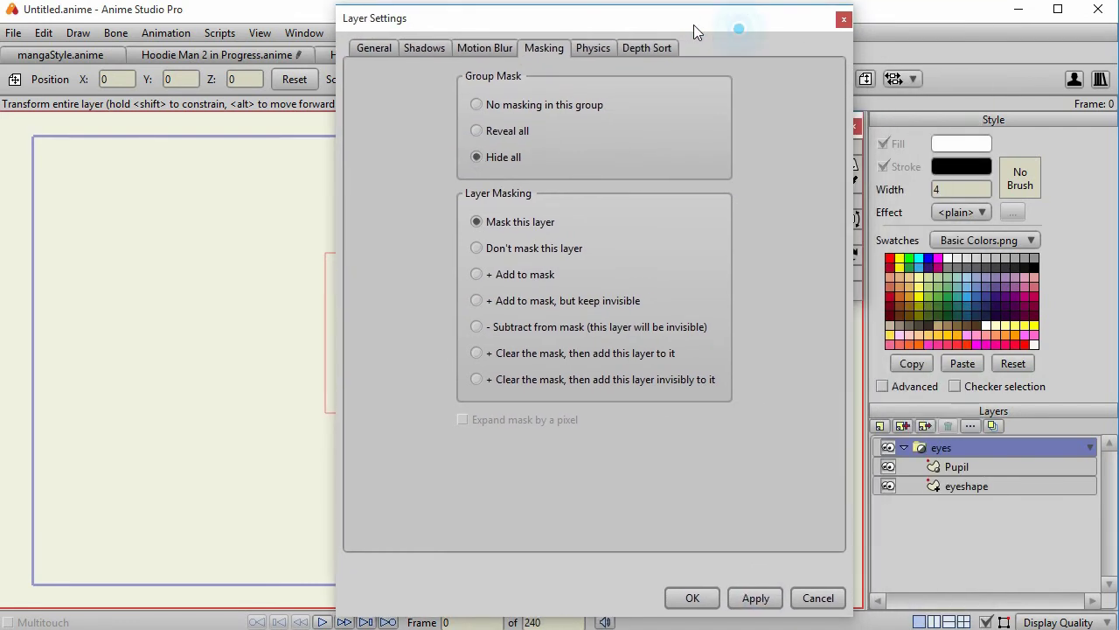
{"action": "left_click", "coordinate": [1006, 486]}
{"action": "left_click", "coordinate": [462, 328]}
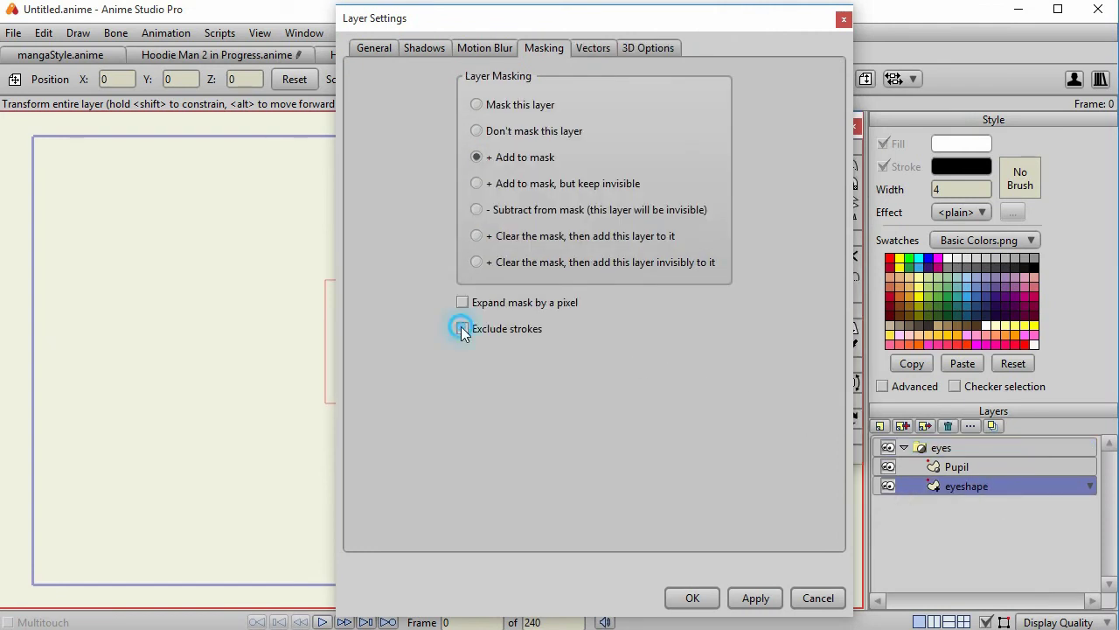
{"action": "left_click", "coordinate": [756, 598]}
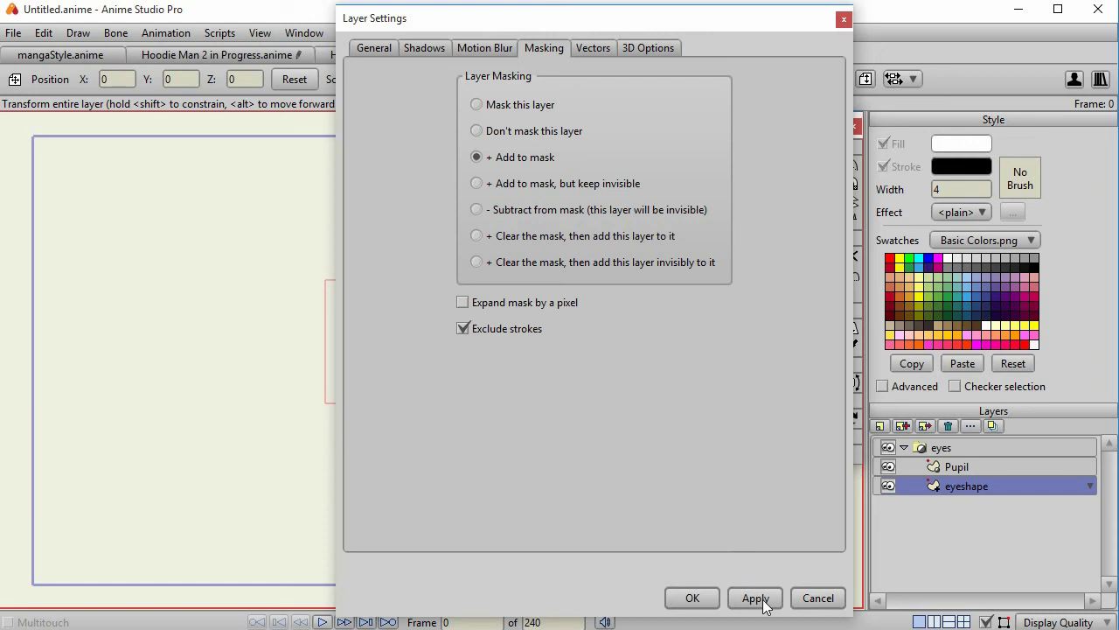
{"action": "left_click", "coordinate": [693, 600]}
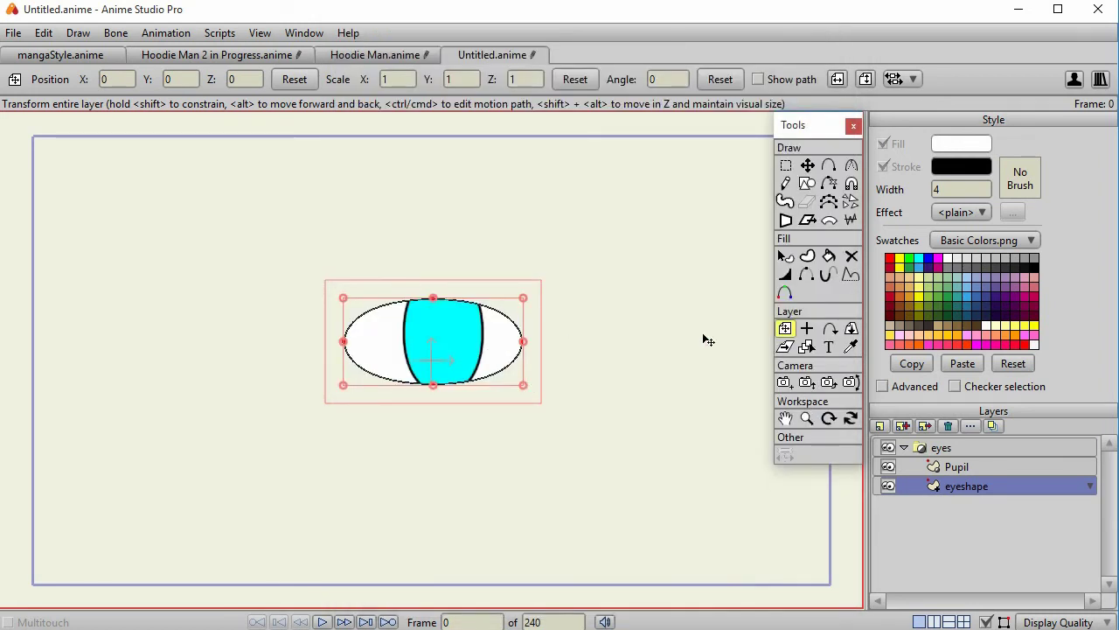
Move the Pupil layer slightly left within the masked eye shape
{"action": "left_click", "coordinate": [956, 466]}
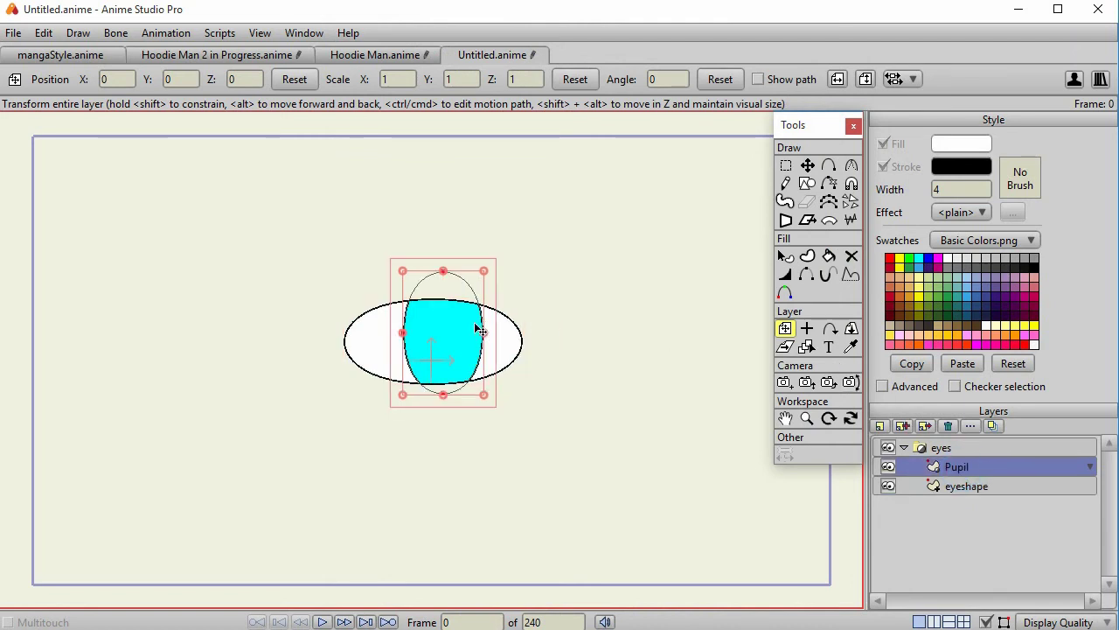
{"action": "mouse_move", "coordinate": [479, 334]}
{"action": "left_mouse_down"}
{"action": "mouse_move", "coordinate": [423, 336]}
{"action": "mouse_move", "coordinate": [499, 337]}
{"action": "mouse_move", "coordinate": [393, 345]}
{"action": "mouse_move", "coordinate": [455, 323]}
{"action": "mouse_move", "coordinate": [556, 346]}
{"action": "mouse_move", "coordinate": [617, 268]}
{"action": "mouse_move", "coordinate": [430, 353]}
{"action": "mouse_move", "coordinate": [472, 345]}
{"action": "left_mouse_up"}
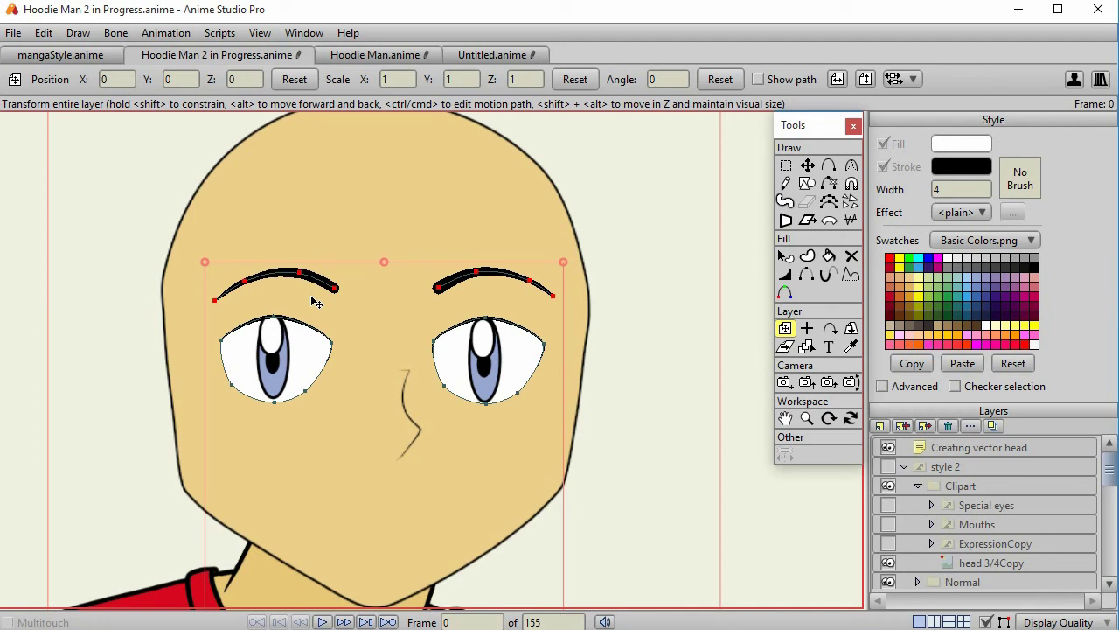
Scroll the Layers panel down to the Eyes group with its Pupils and eyes layers
{"action": "scroll", "coordinate": [984, 525], "scroll_direction": "down", "scroll_amount": 5}
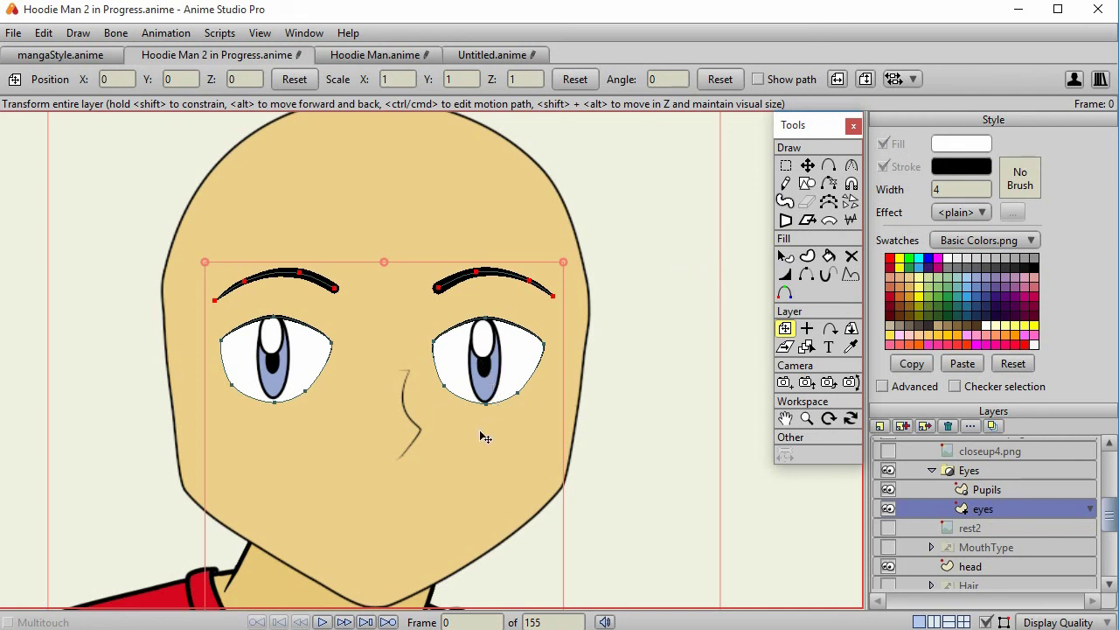
Drag Jace's head Turn bone to swing his head
{"action": "left_click", "coordinate": [662, 237]}
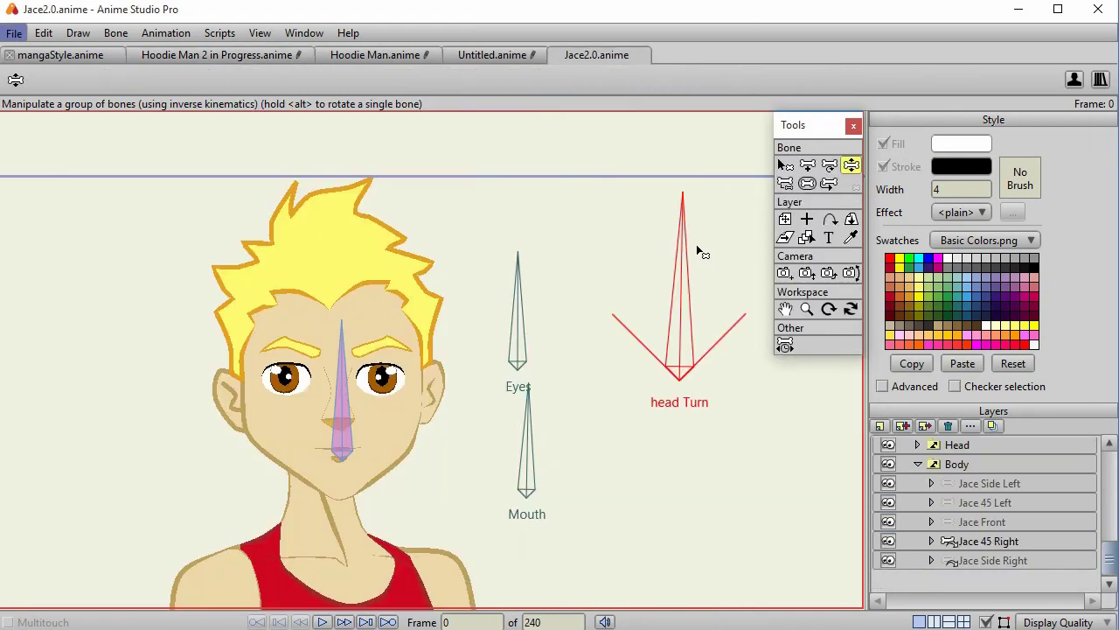
{"action": "left_click_drag", "start_coordinate": [683, 238], "coordinate": [609, 294]}
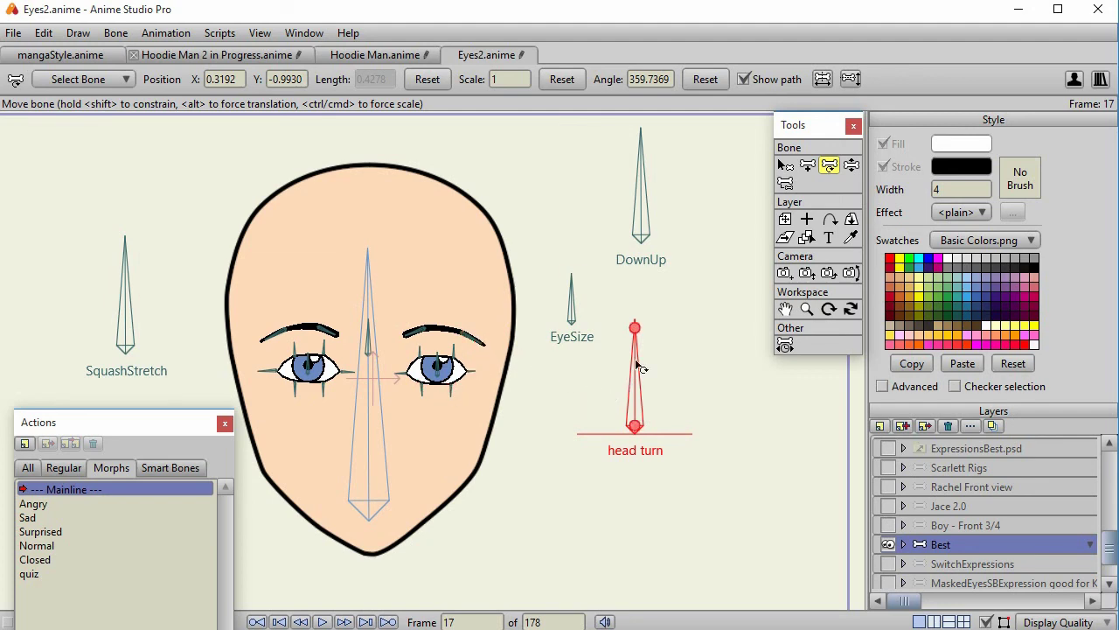
Swing the face with the head turn bone and shift the pupils sideways
{"action": "mouse_move", "coordinate": [639, 367]}
{"action": "left_mouse_down"}
{"action": "mouse_move", "coordinate": [647, 345]}
{"action": "mouse_move", "coordinate": [656, 361]}
{"action": "mouse_move", "coordinate": [604, 378]}
{"action": "mouse_move", "coordinate": [641, 365]}
{"action": "left_mouse_up"}
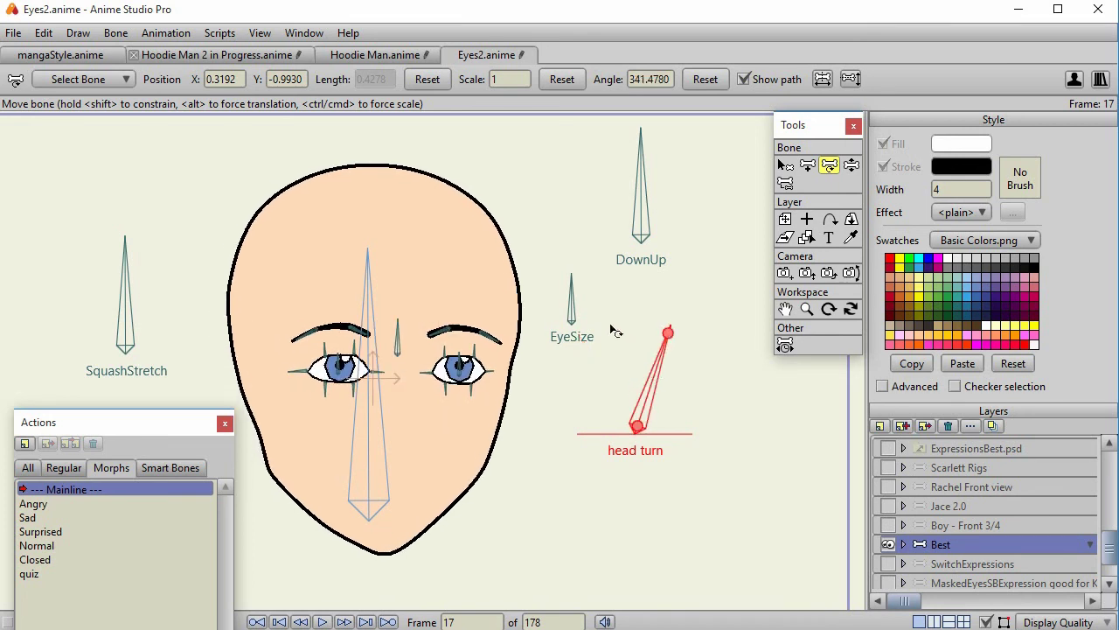
{"action": "left_click", "coordinate": [399, 352]}
{"action": "mouse_move", "coordinate": [403, 354]}
{"action": "left_mouse_down"}
{"action": "mouse_move", "coordinate": [415, 357]}
{"action": "mouse_move", "coordinate": [383, 357]}
{"action": "left_mouse_up"}
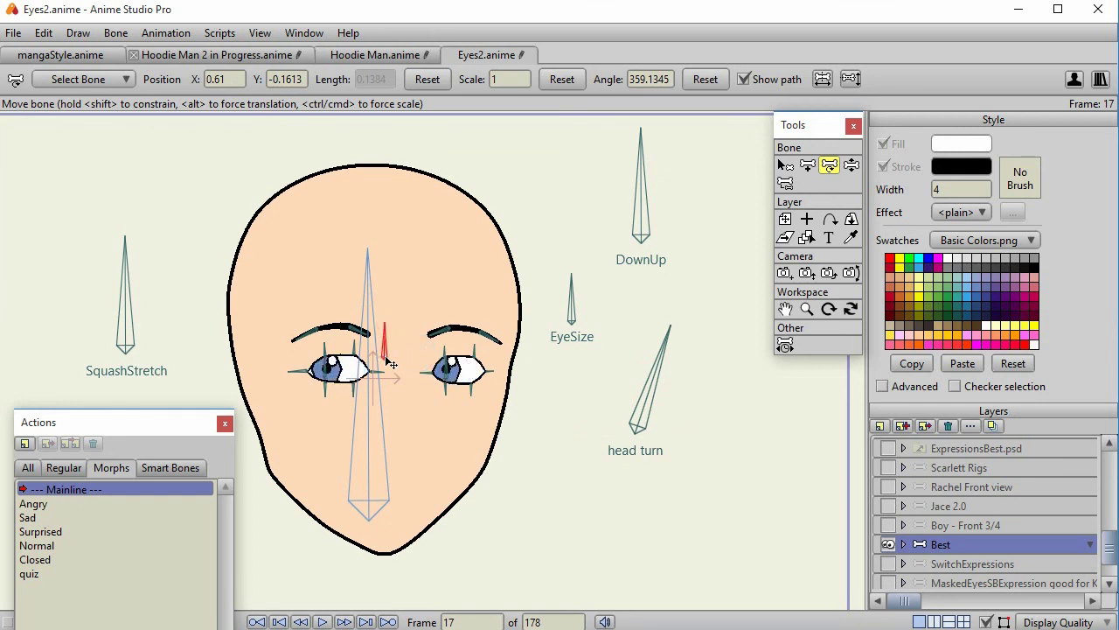
{"action": "left_click", "coordinate": [448, 383]}
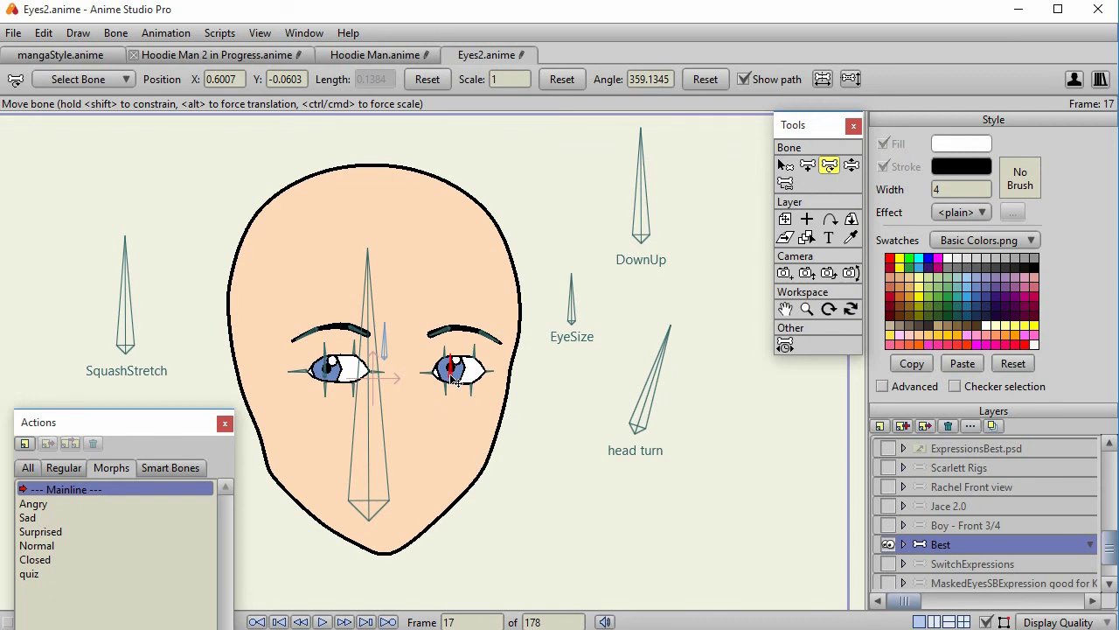
{"action": "left_click", "coordinate": [357, 385]}
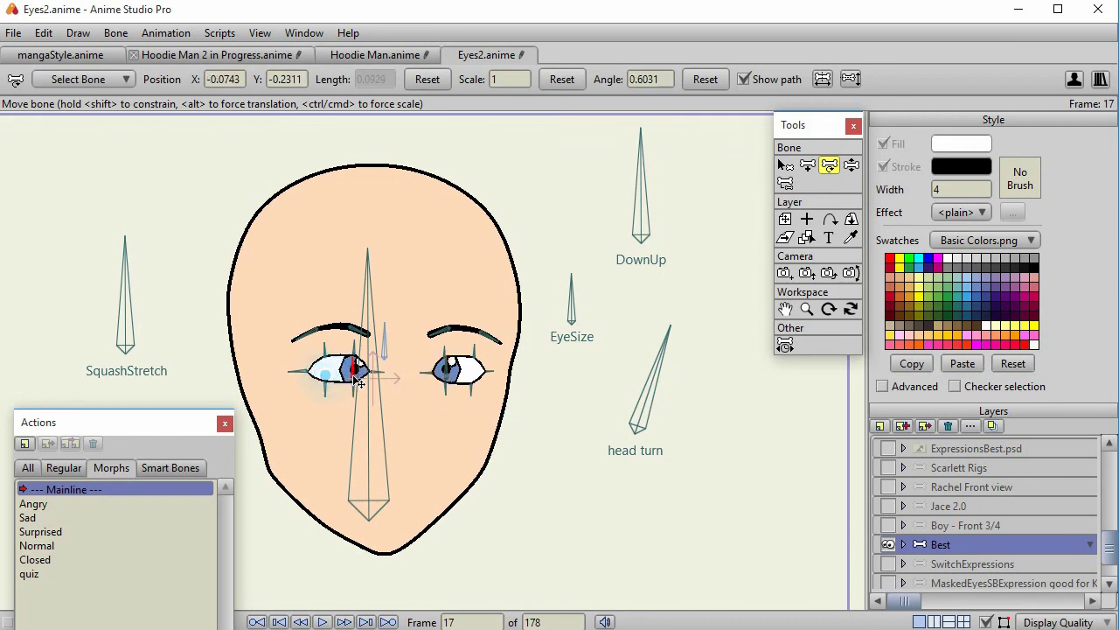
{"action": "left_click_drag", "start_coordinate": [358, 382], "coordinate": [328, 382]}
{"action": "left_click", "coordinate": [383, 337]}
Squash the face with SquashStretch, test the EyeSize bone, and make the eyes look down
{"action": "left_click", "coordinate": [127, 315]}
{"action": "left_click_drag", "start_coordinate": [125, 288], "coordinate": [149, 295]}
{"action": "left_click", "coordinate": [531, 310]}
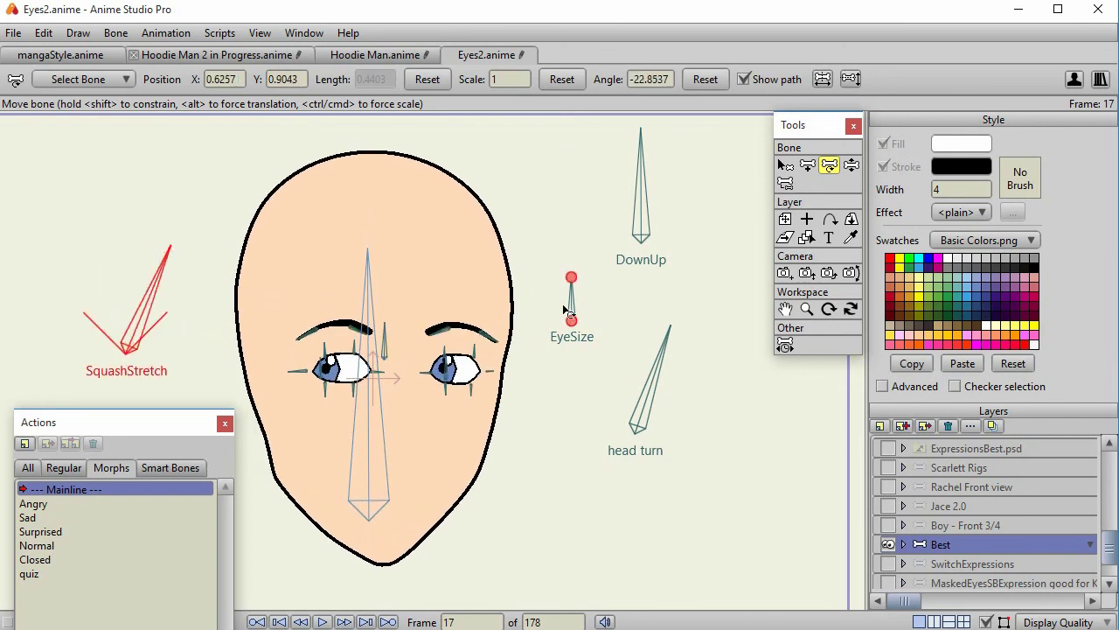
{"action": "mouse_move", "coordinate": [564, 308]}
{"action": "left_mouse_down"}
{"action": "mouse_move", "coordinate": [568, 299]}
{"action": "mouse_move", "coordinate": [549, 298]}
{"action": "mouse_move", "coordinate": [567, 307]}
{"action": "left_mouse_up"}
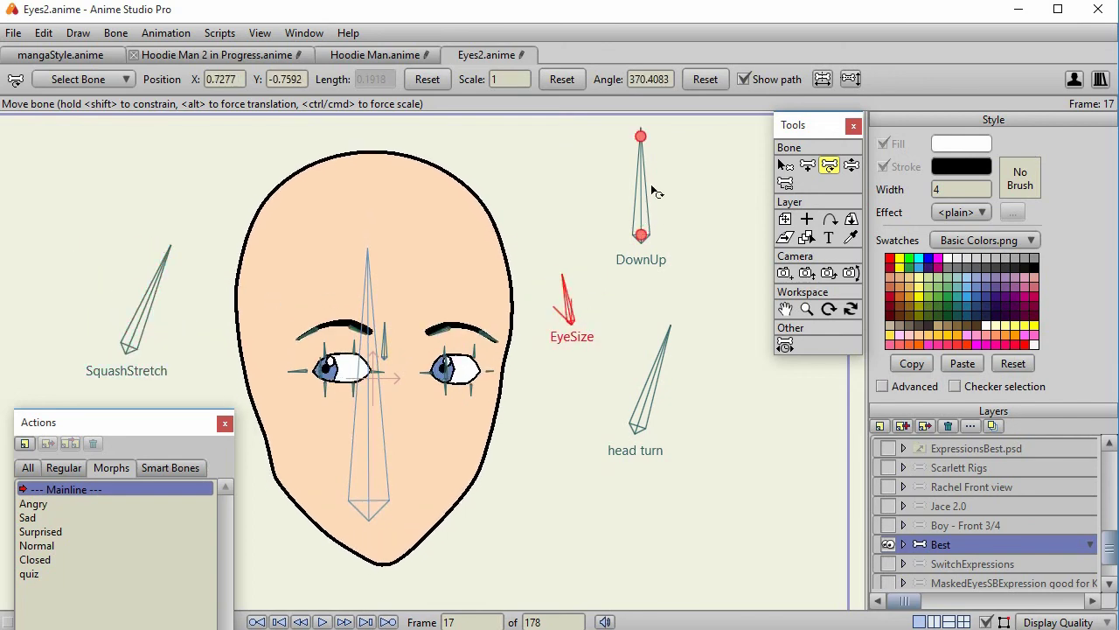
{"action": "mouse_move", "coordinate": [656, 193]}
{"action": "left_mouse_down"}
{"action": "mouse_move", "coordinate": [644, 175]}
{"action": "mouse_move", "coordinate": [674, 164]}
{"action": "mouse_move", "coordinate": [638, 187]}
{"action": "left_mouse_up"}
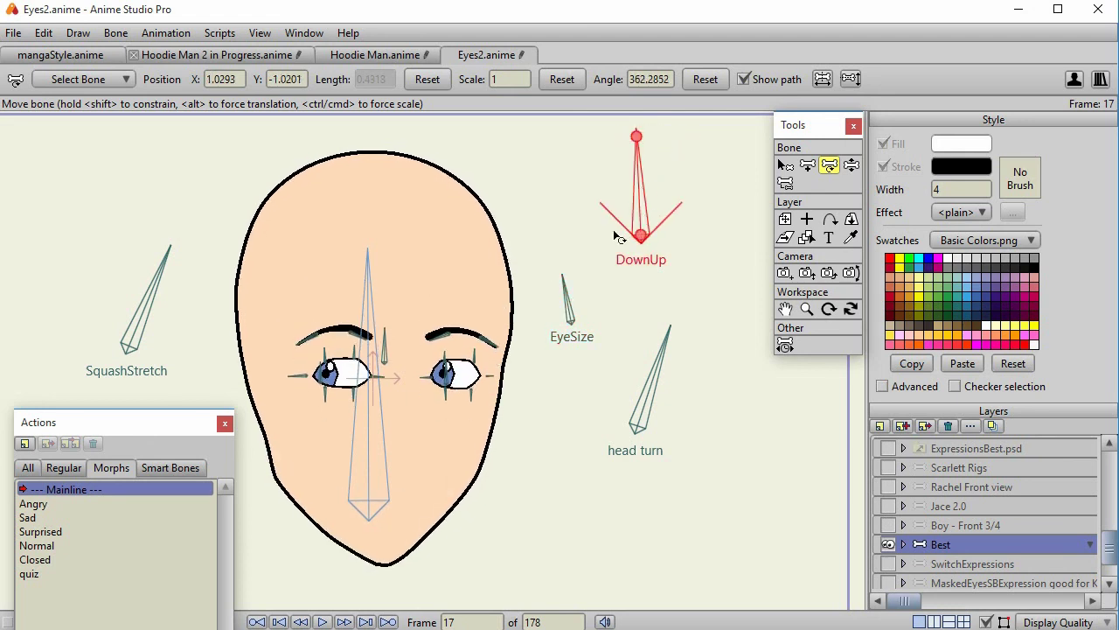
Insert copies of the Closed, Sad and Angry actions at frame 17
{"action": "left_click", "coordinate": [42, 561]}
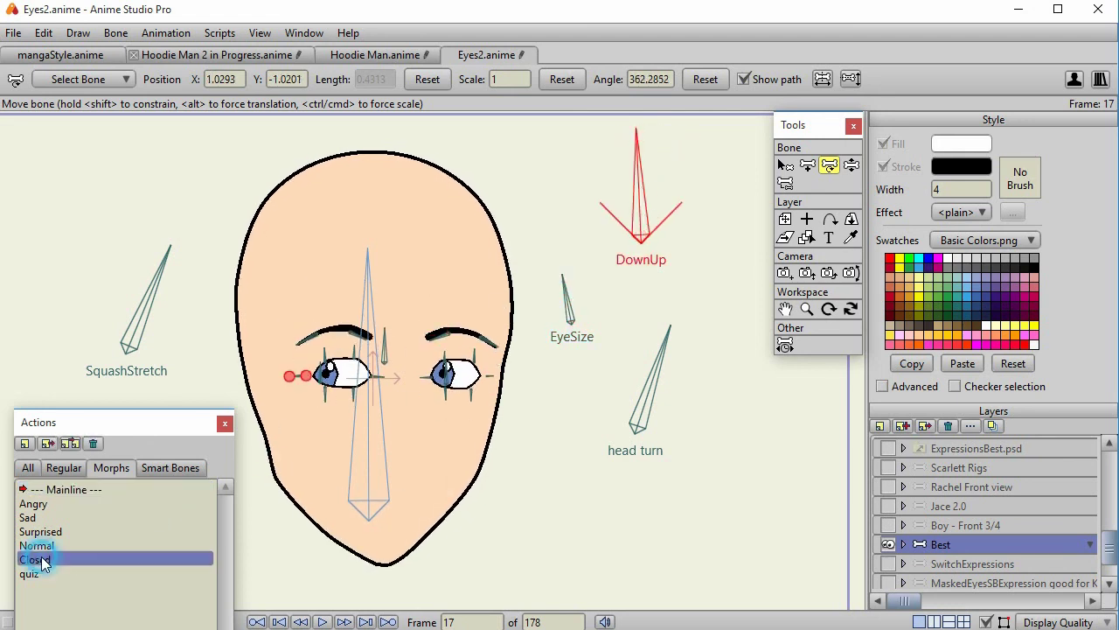
{"action": "left_click", "coordinate": [70, 444]}
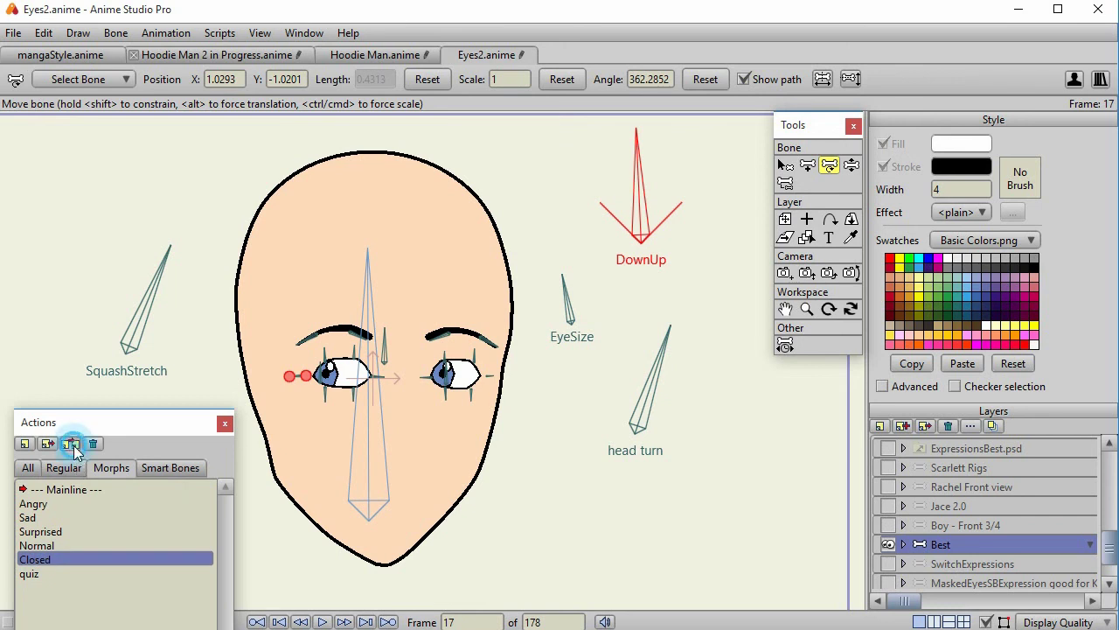
{"action": "left_click", "coordinate": [41, 518]}
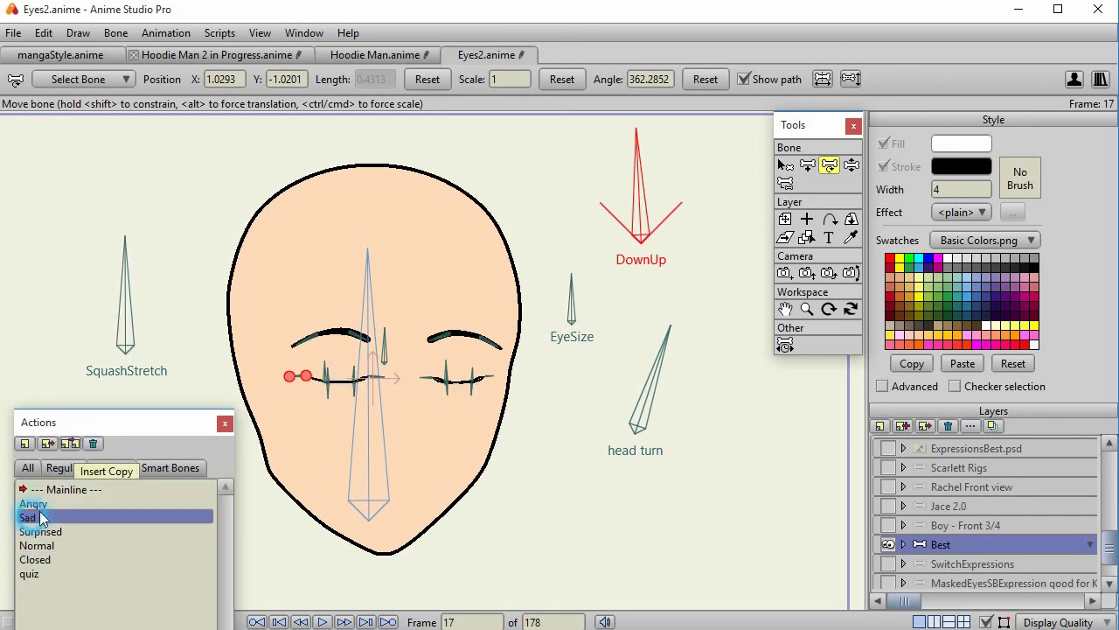
{"action": "left_click", "coordinate": [70, 446]}
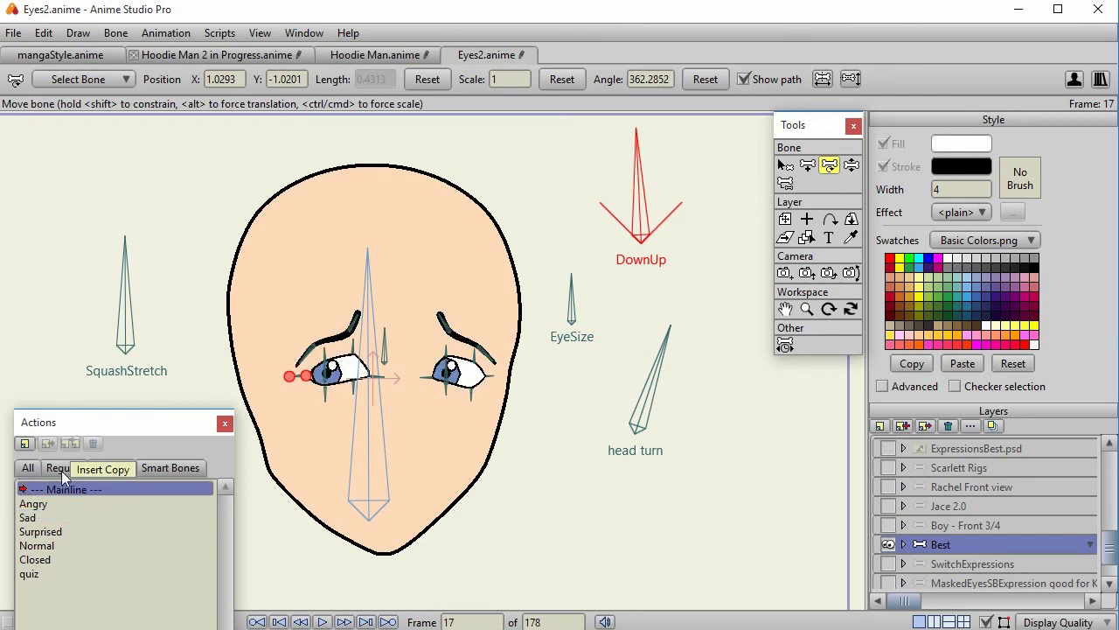
{"action": "left_click", "coordinate": [35, 504]}
{"action": "left_click", "coordinate": [70, 444]}
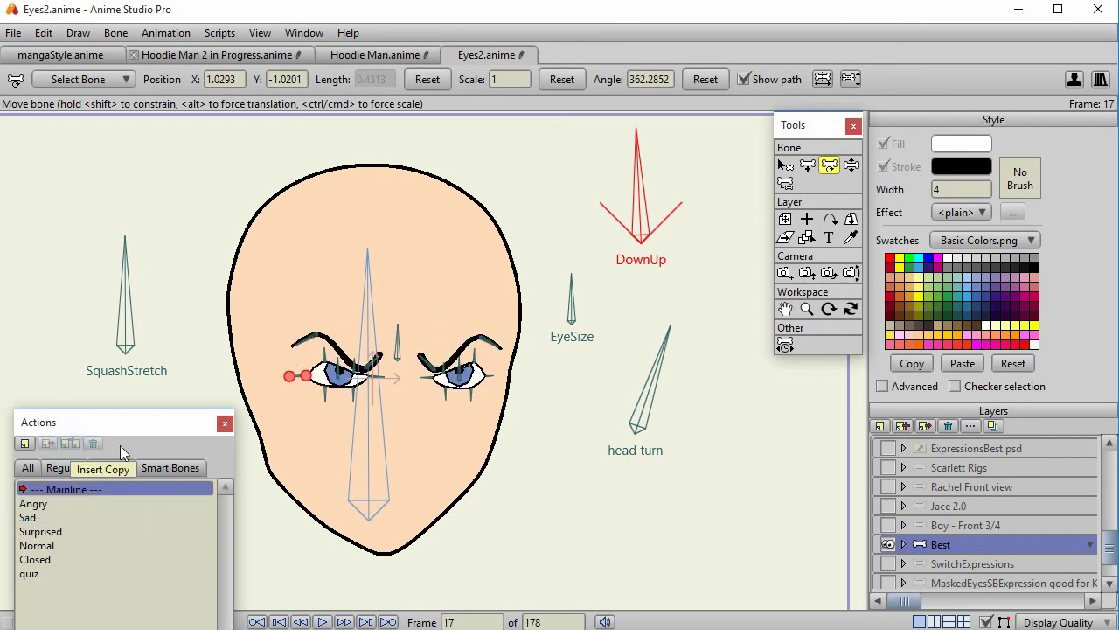
Raise and reshape the right eyebrow by dragging its inner and outer bones
{"action": "left_click", "coordinate": [432, 364]}
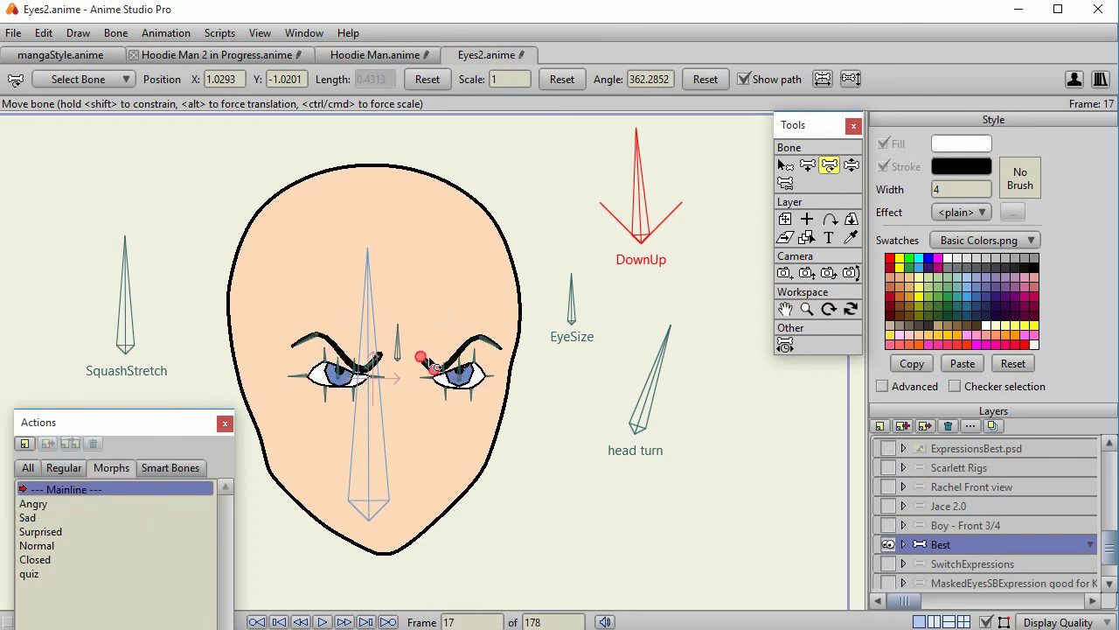
{"action": "scroll", "coordinate": [568, 407], "scroll_direction": "up", "scroll_amount": 2}
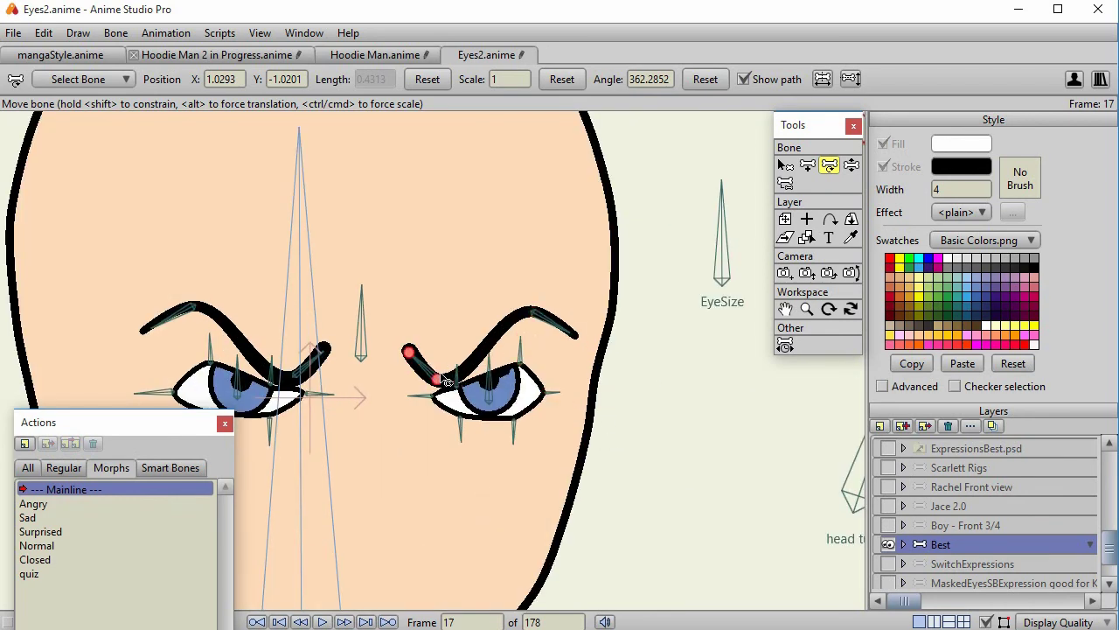
{"action": "left_click_drag", "start_coordinate": [447, 382], "coordinate": [437, 297]}
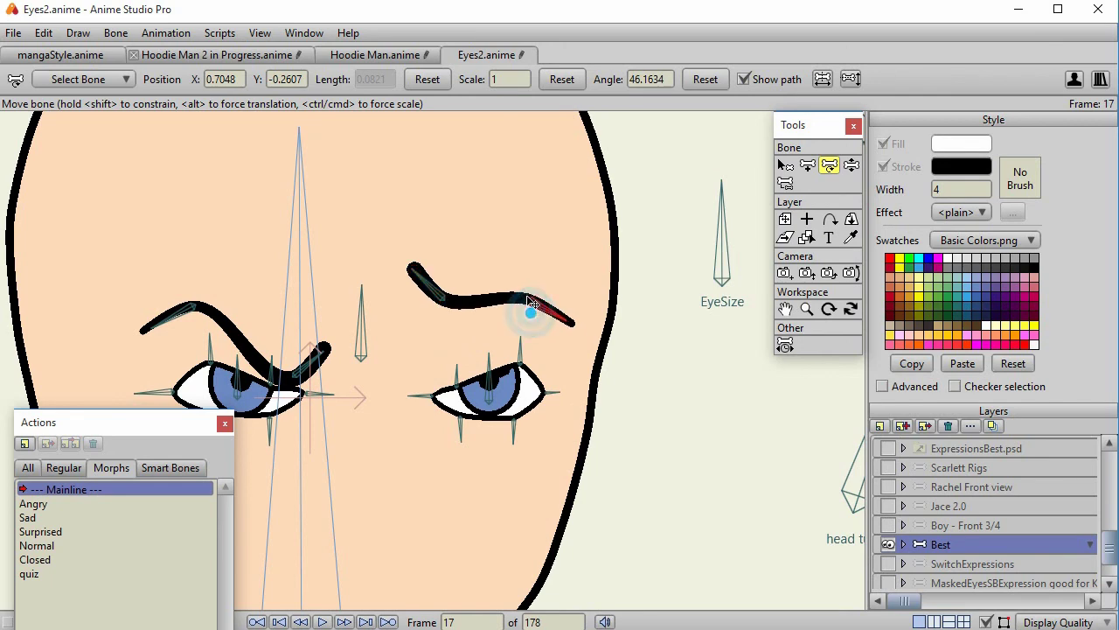
{"action": "left_click_drag", "start_coordinate": [529, 300], "coordinate": [532, 297]}
{"action": "scroll", "coordinate": [462, 503], "scroll_direction": "up", "scroll_amount": 2}
{"action": "scroll", "coordinate": [468, 505], "scroll_direction": "down", "scroll_amount": 3}
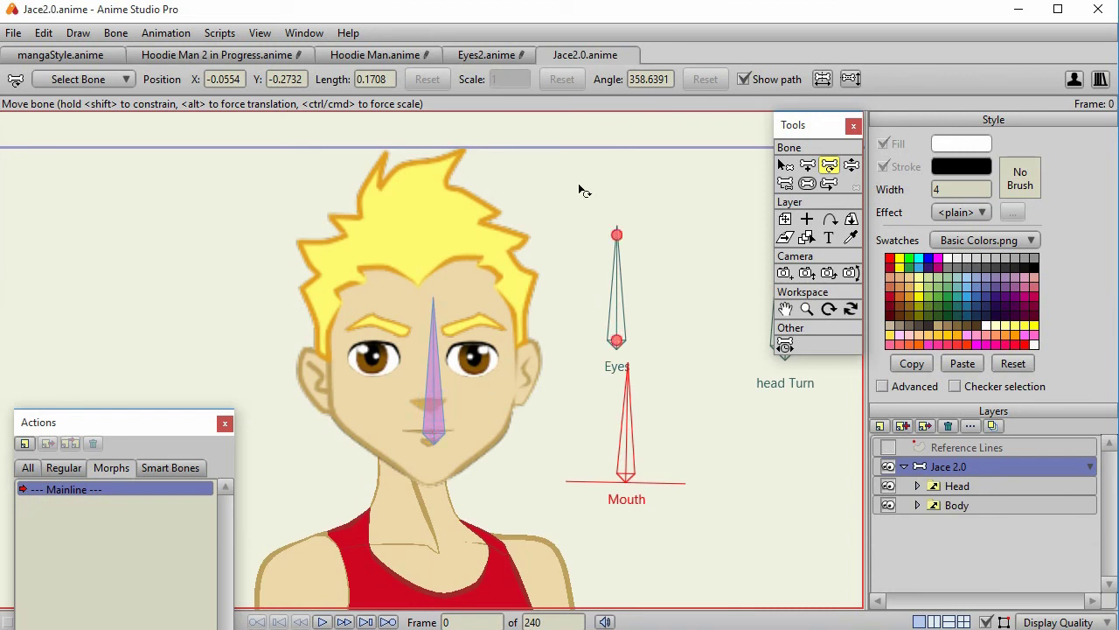
On Jace's Head layer, drag the nose bone to shift the head, eyes and mouth together
{"action": "left_click", "coordinate": [972, 483]}
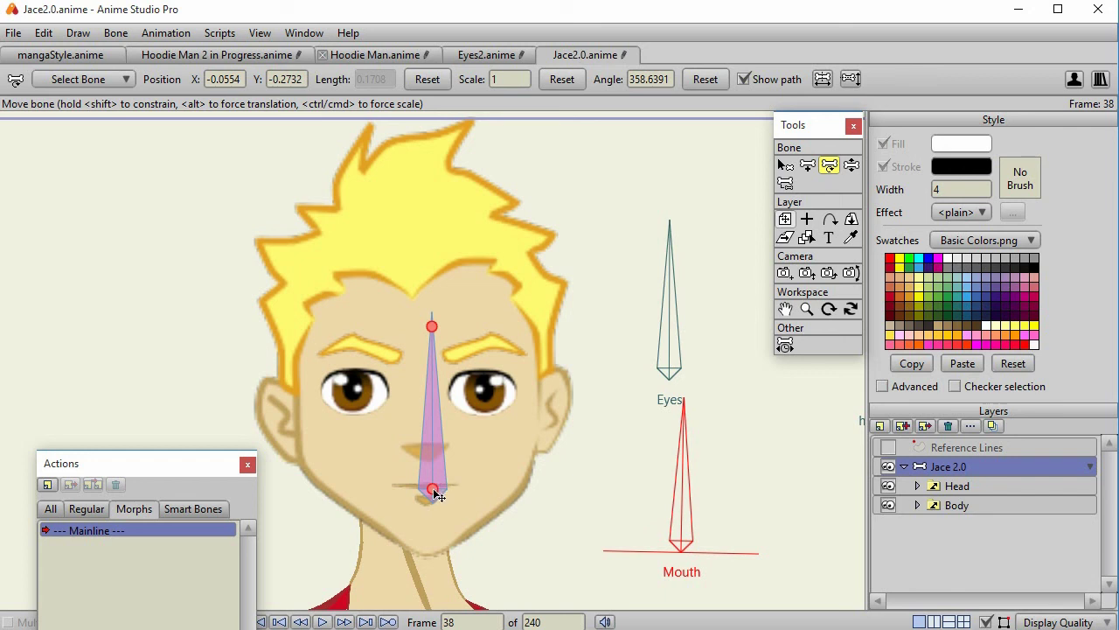
{"action": "mouse_move", "coordinate": [438, 494]}
{"action": "left_mouse_down"}
{"action": "mouse_move", "coordinate": [468, 481]}
{"action": "mouse_move", "coordinate": [393, 450]}
{"action": "mouse_move", "coordinate": [537, 474]}
{"action": "mouse_move", "coordinate": [428, 498]}
{"action": "mouse_move", "coordinate": [454, 443]}
{"action": "mouse_move", "coordinate": [471, 494]}
{"action": "mouse_move", "coordinate": [427, 483]}
{"action": "mouse_move", "coordinate": [418, 500]}
{"action": "left_mouse_up"}
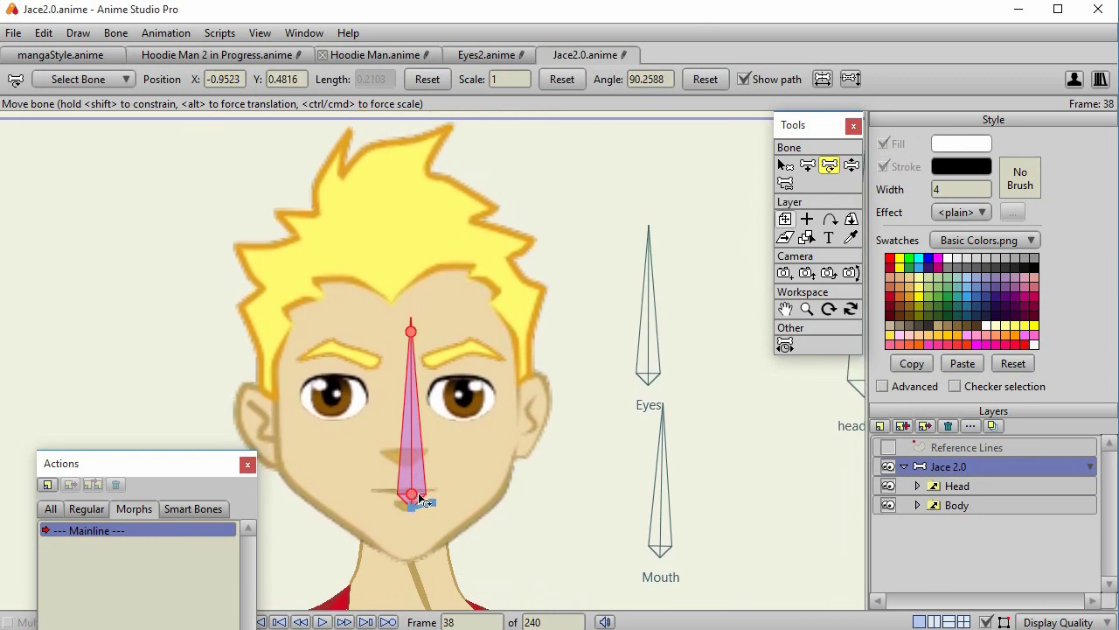